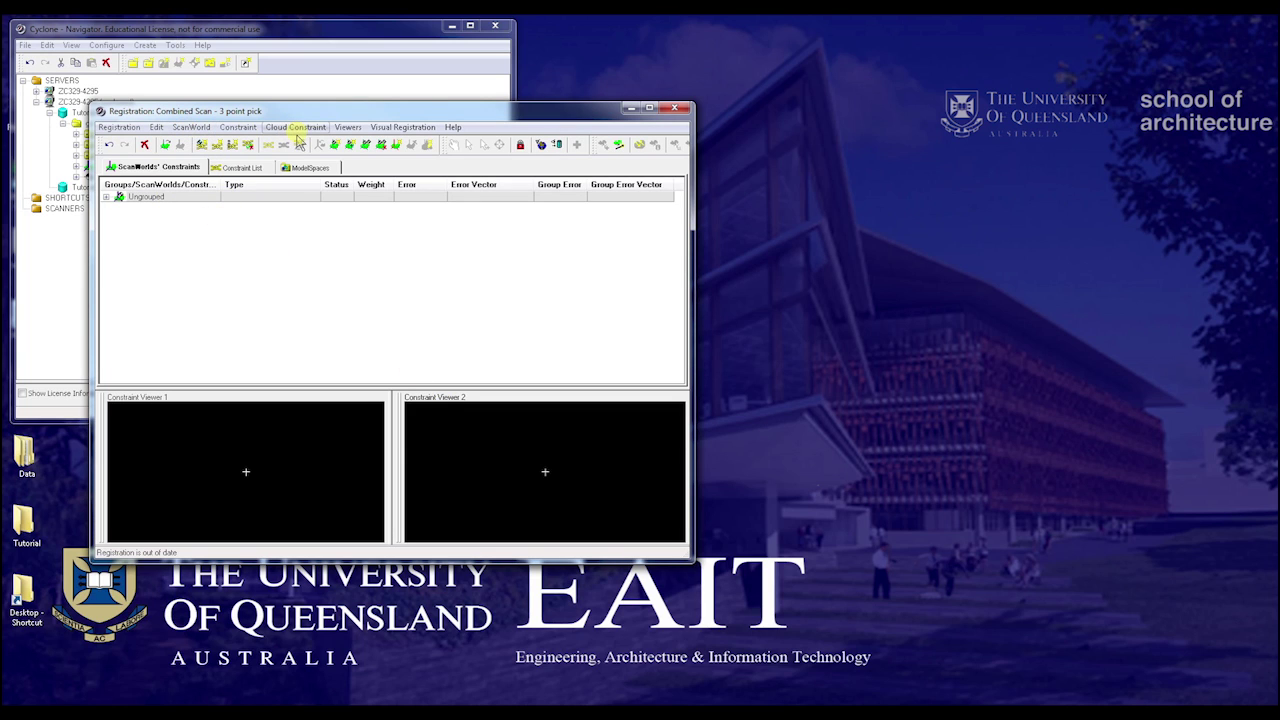
- In the Cloud Constraints Wizard, pair Station-003: SW-003 with Station-002: SW-002 and Station-001: SW-001, and start constraining the pairs
left_click(231, 130)
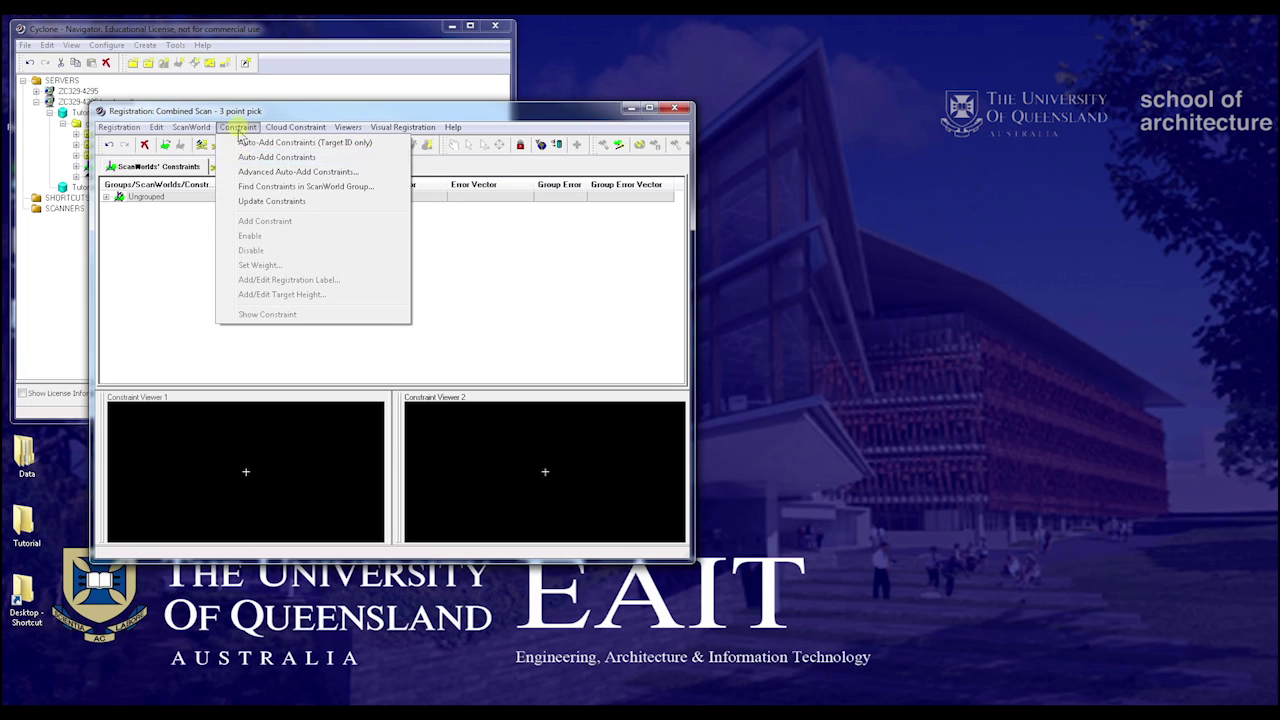
mouse_move(279, 131)
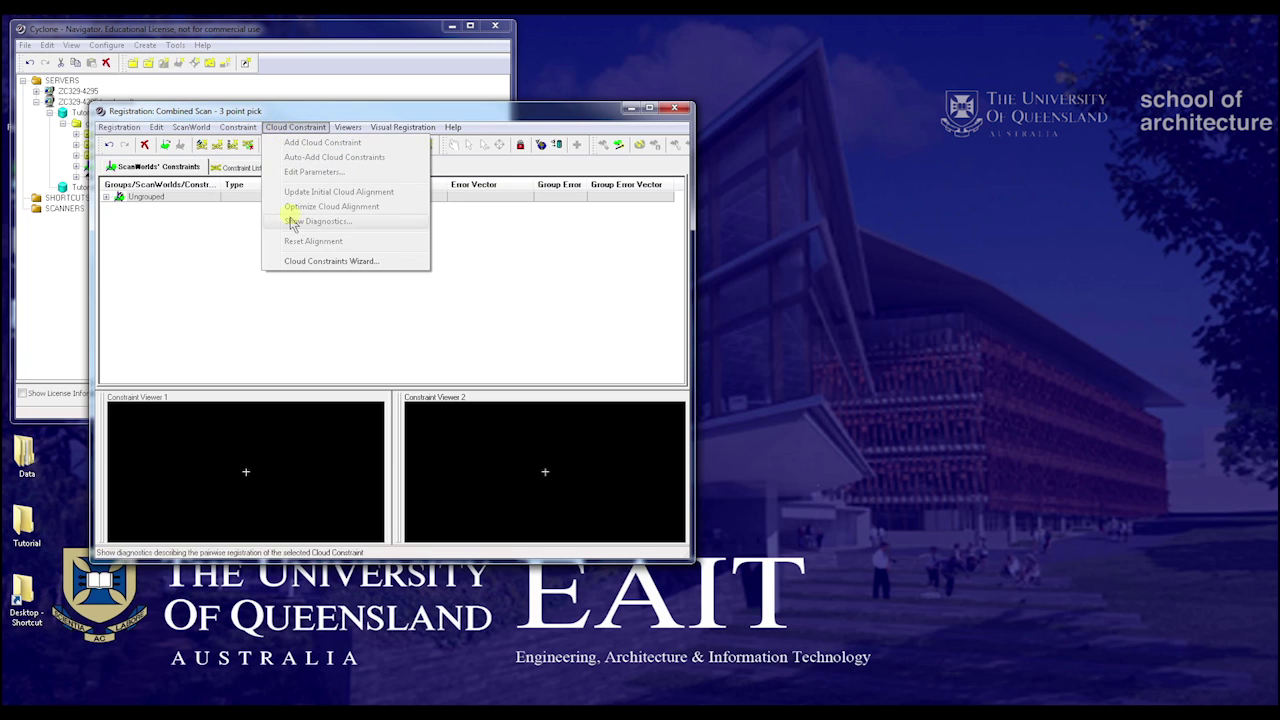
left_click(311, 263)
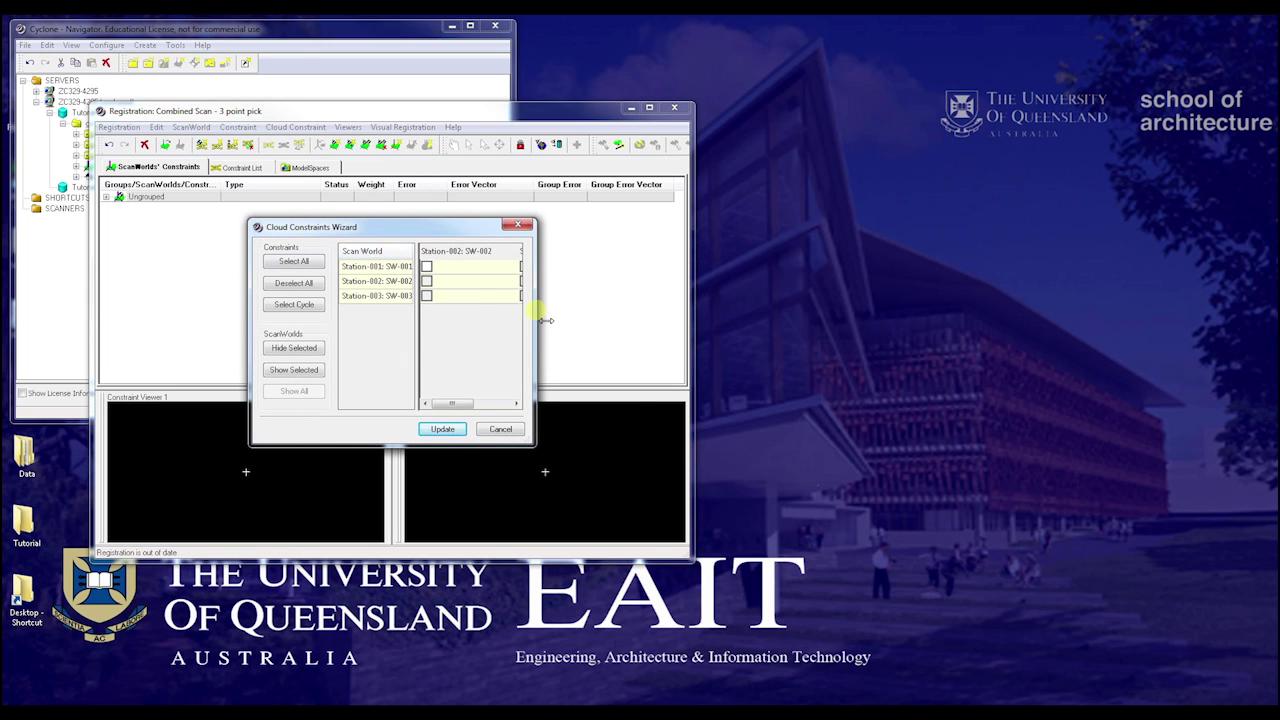
left_click_drag(544, 320, 808, 345)
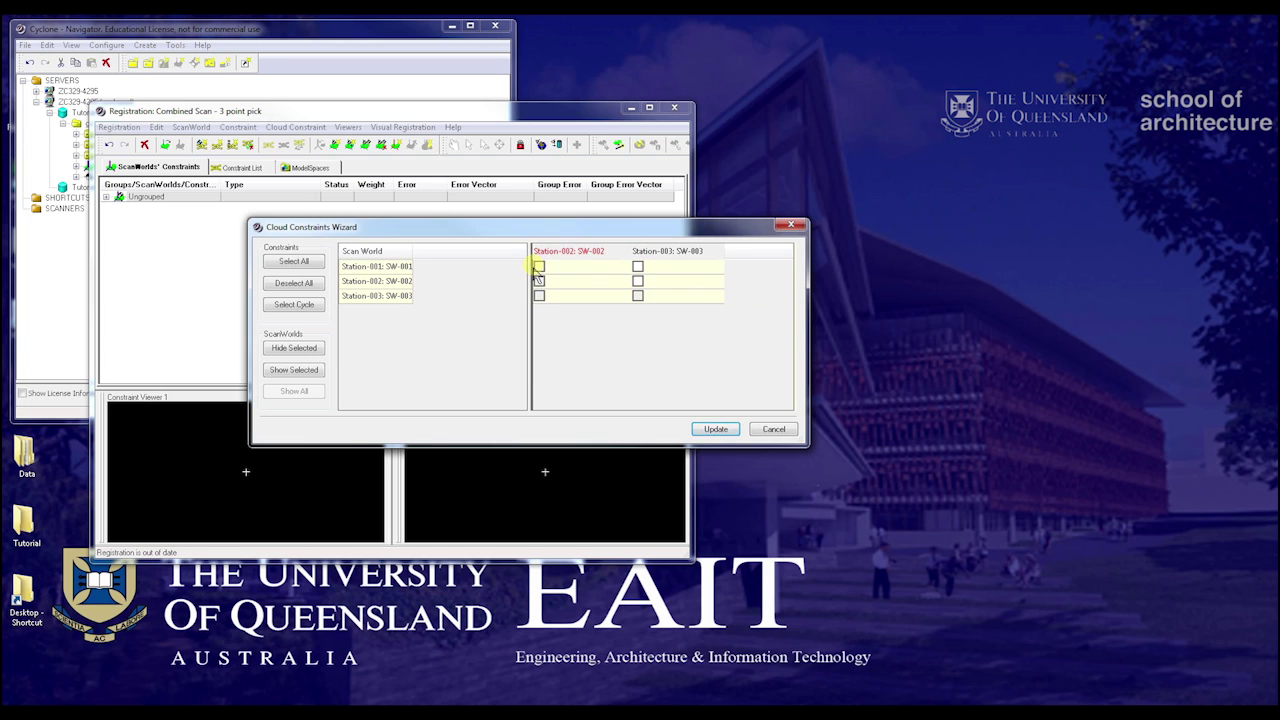
left_click(378, 299)
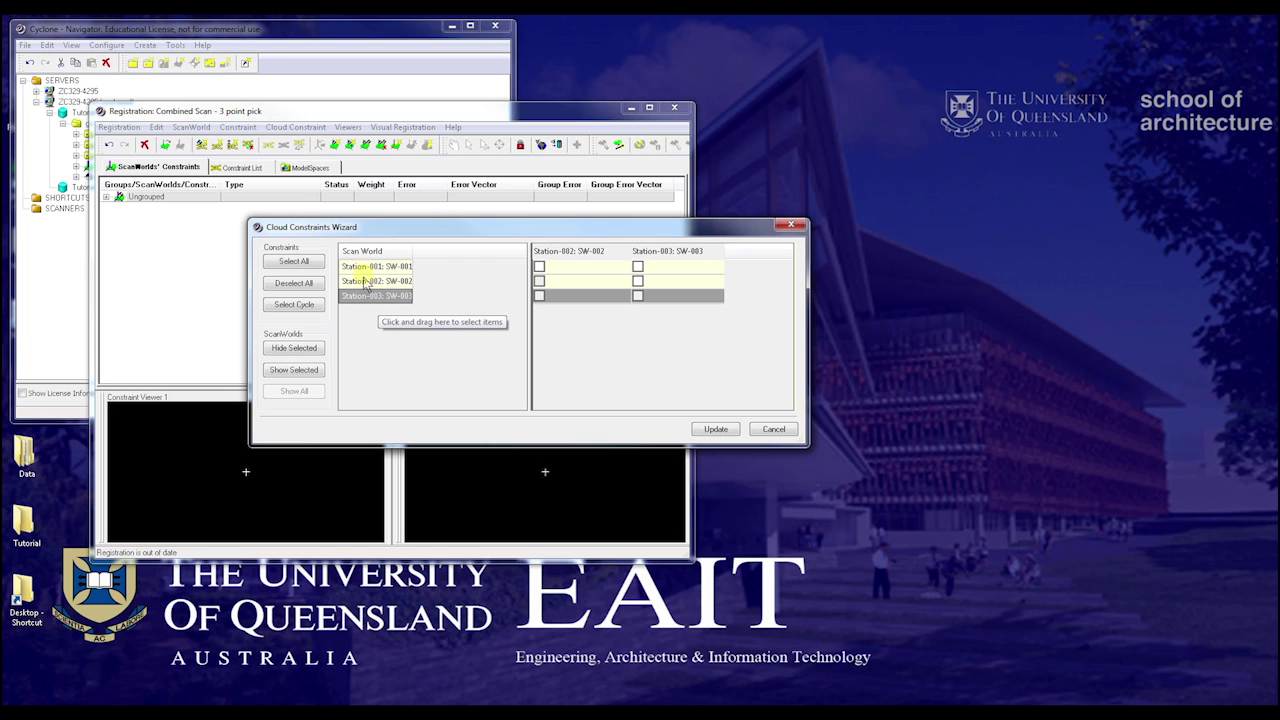
left_click(638, 282)
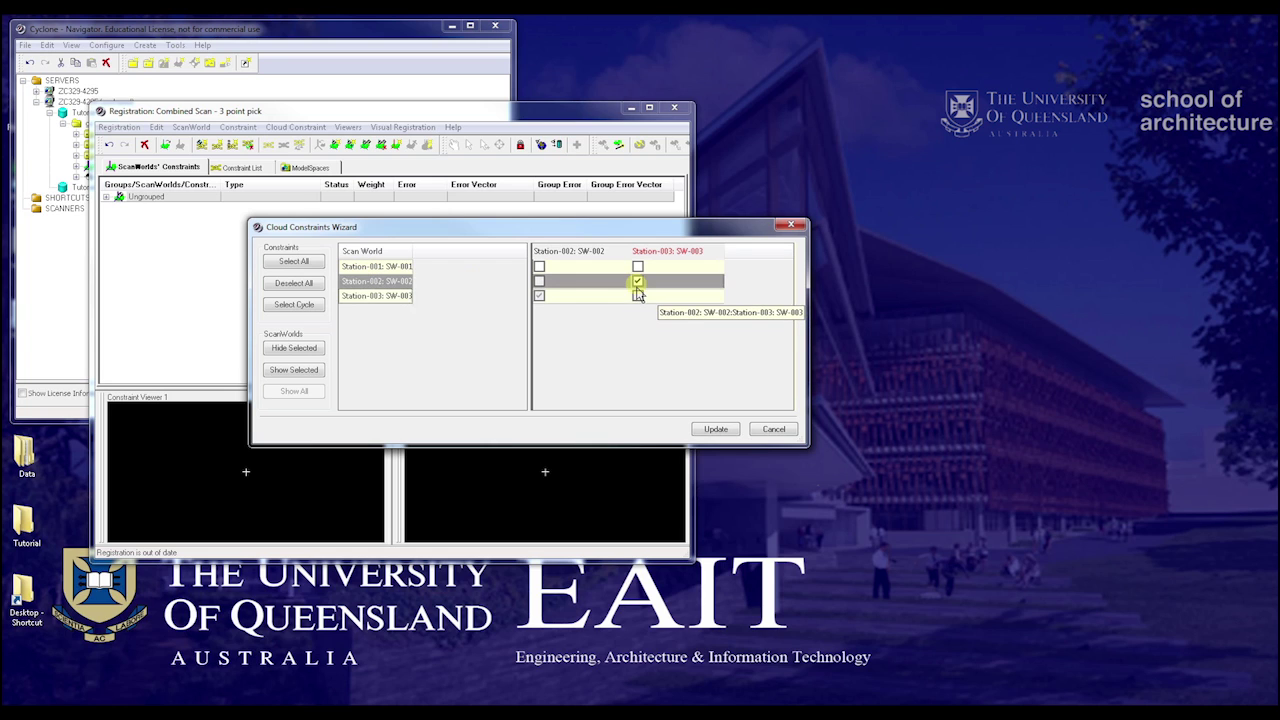
left_click(638, 266)
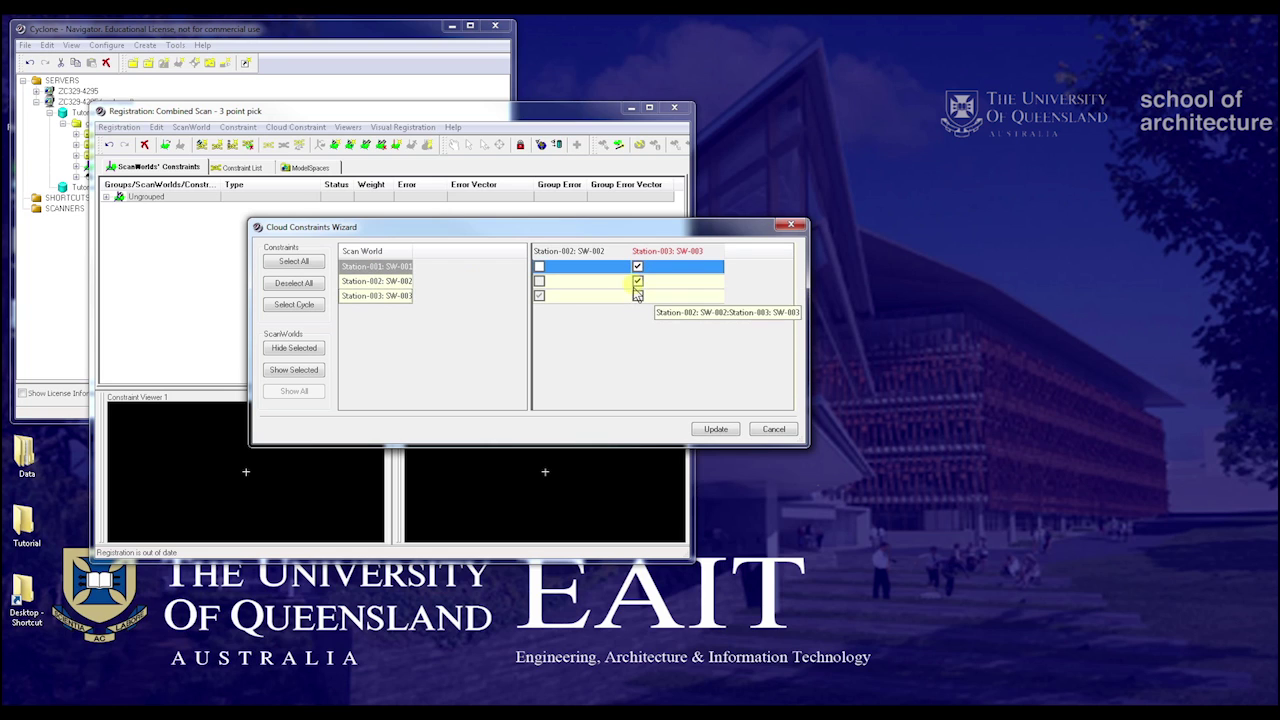
left_click(717, 430)
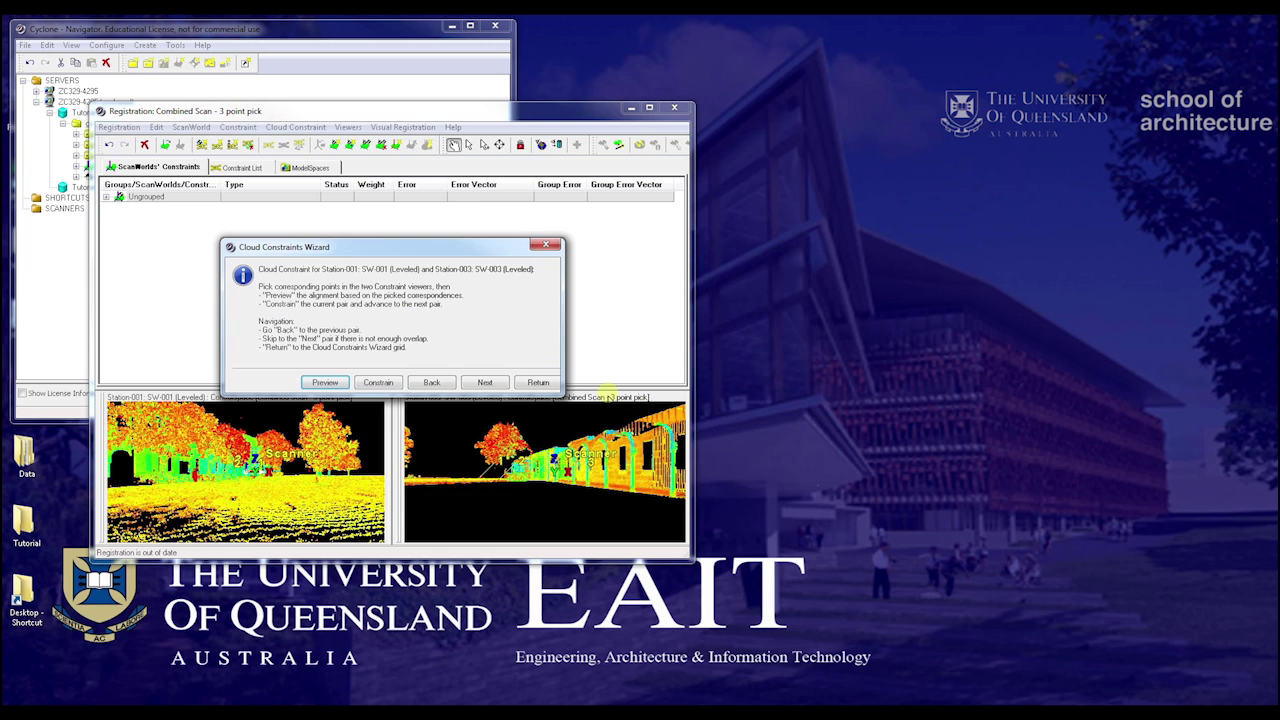
- Maximize the registration window, enlarge the two constraint viewers and move the wizard clear of the point clouds
left_click_drag(420, 247, 935, 250)
left_click(650, 109)
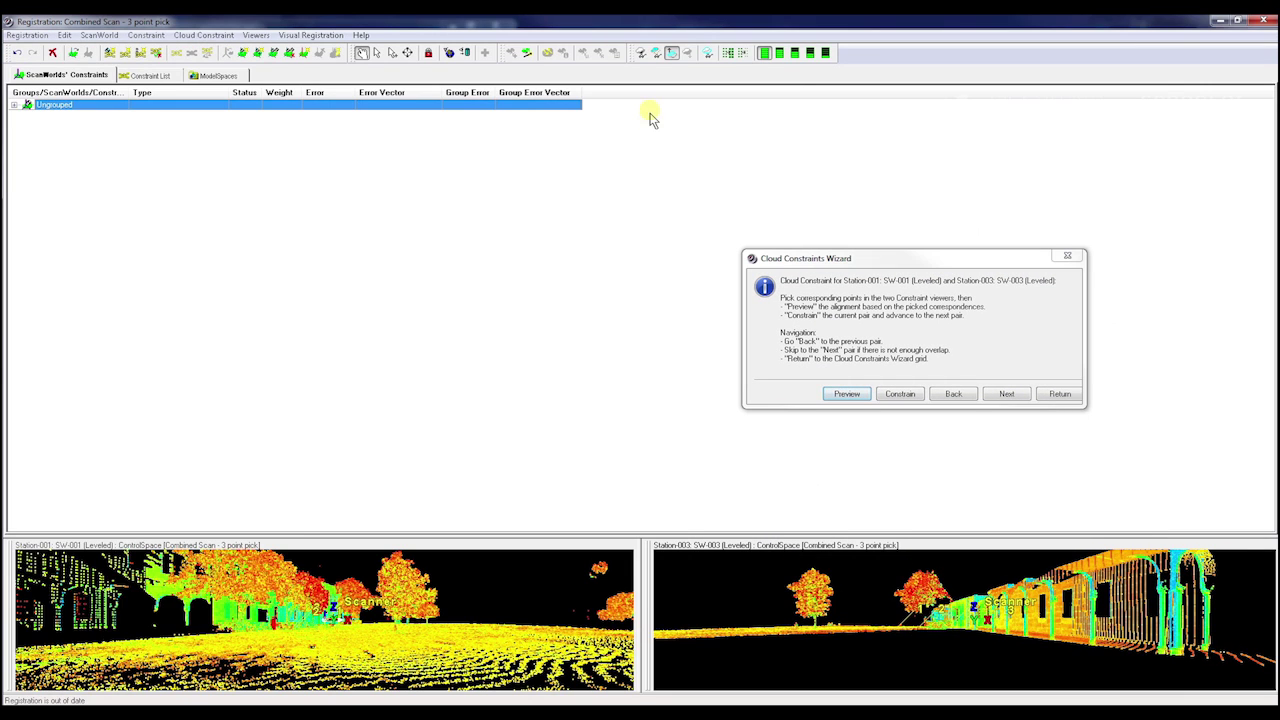
left_click_drag(648, 545, 664, 160)
left_click_drag(812, 268, 983, 30)
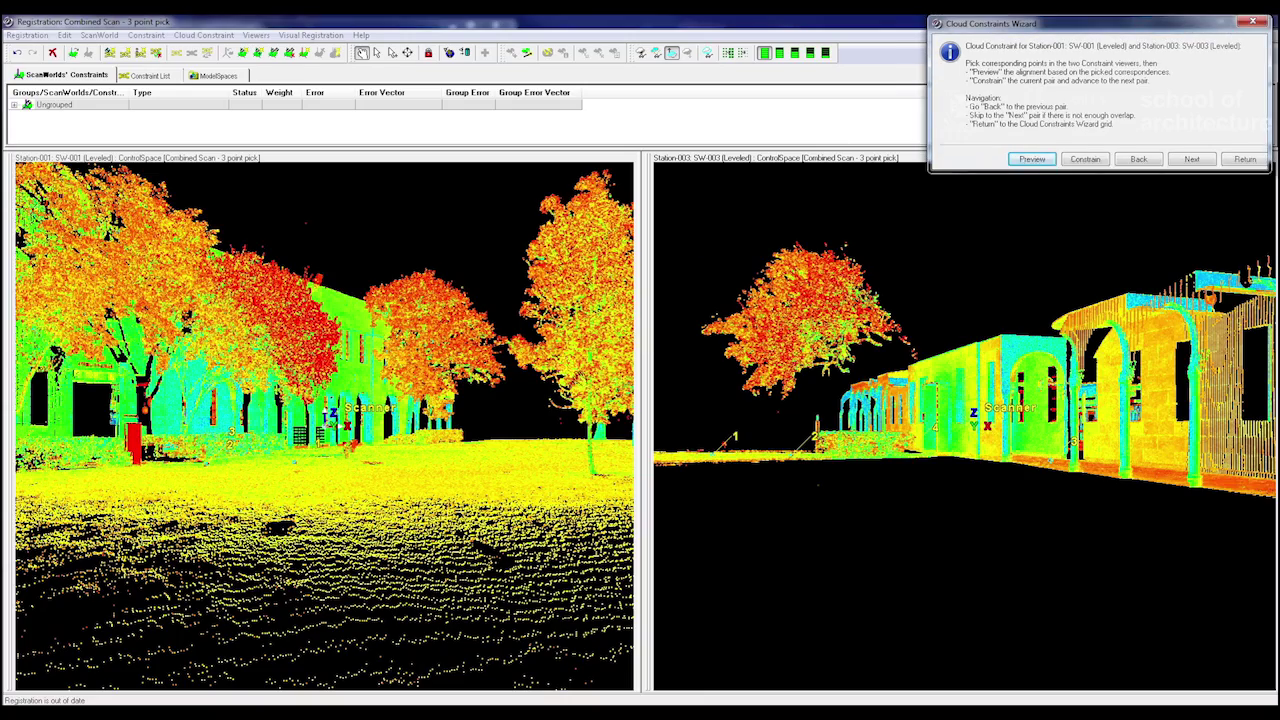
- Examine the Station-001 and Station-003 point clouds for building features that both scans share
left_click_drag(451, 471, 348, 492)
left_click_drag(1004, 372, 966, 432)
left_click_drag(602, 455, 534, 443)
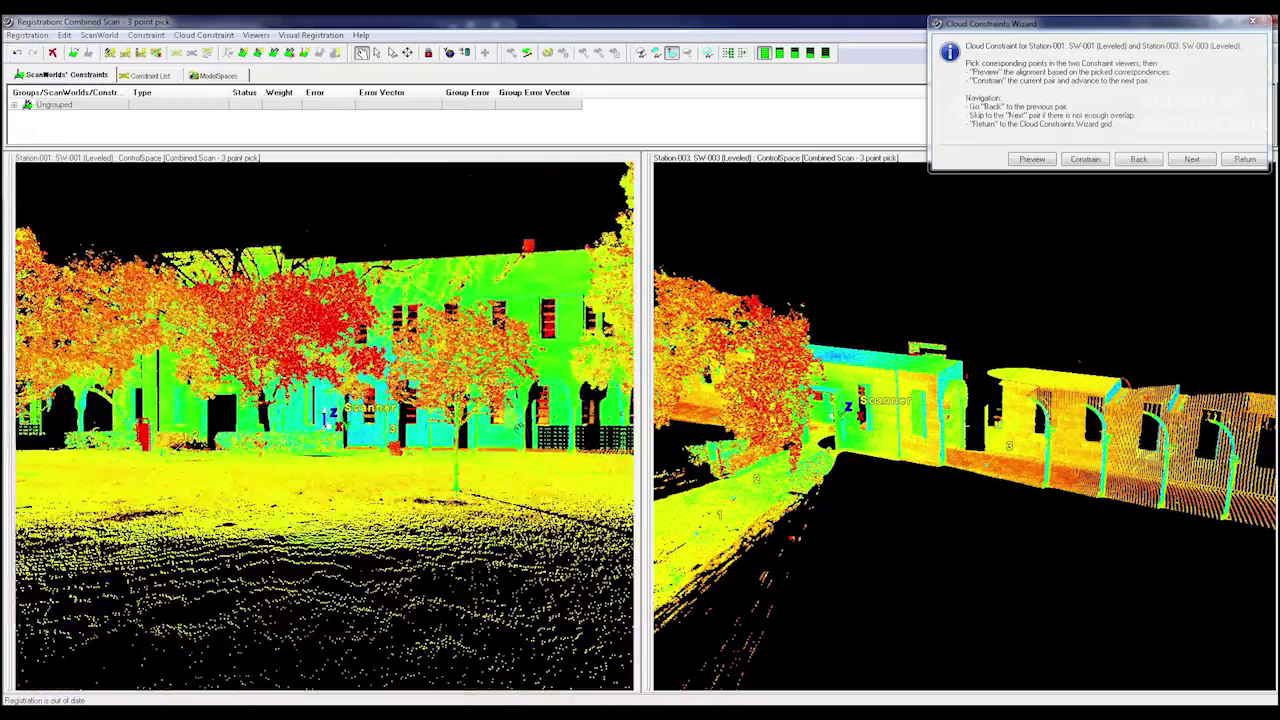
scroll(387, 458, "up", 5)
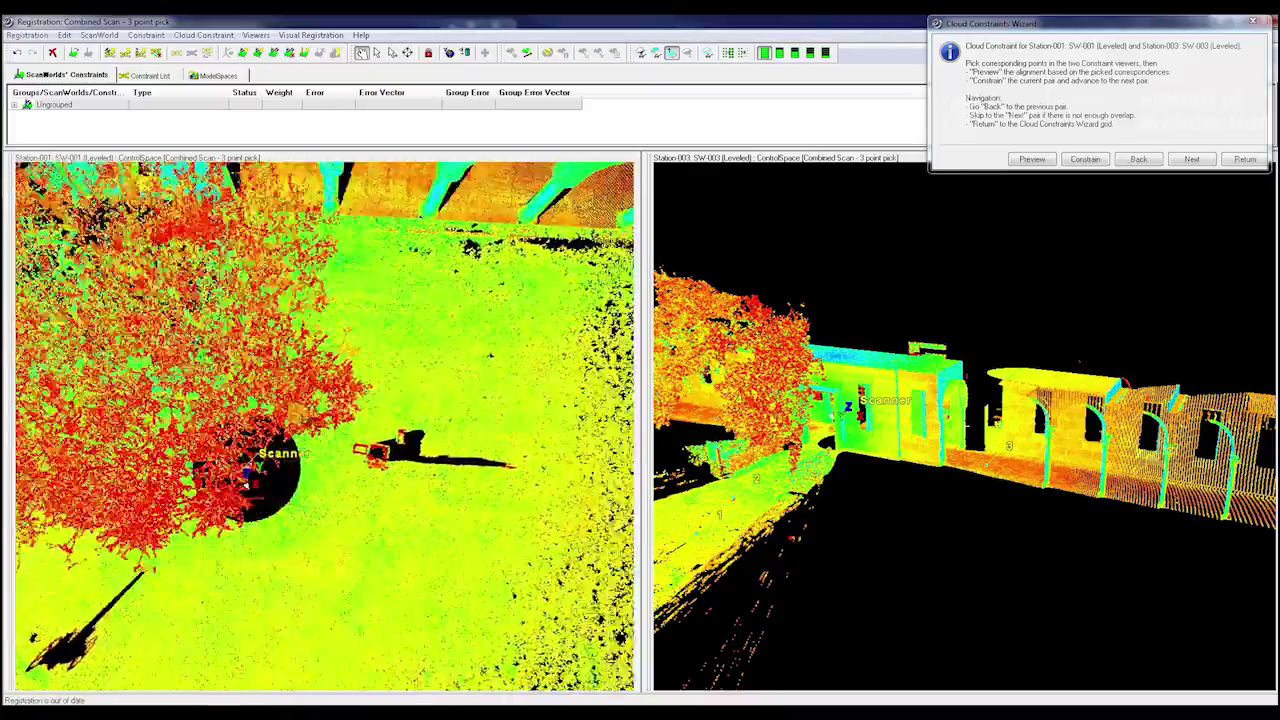
left_click_drag(248, 483, 198, 503)
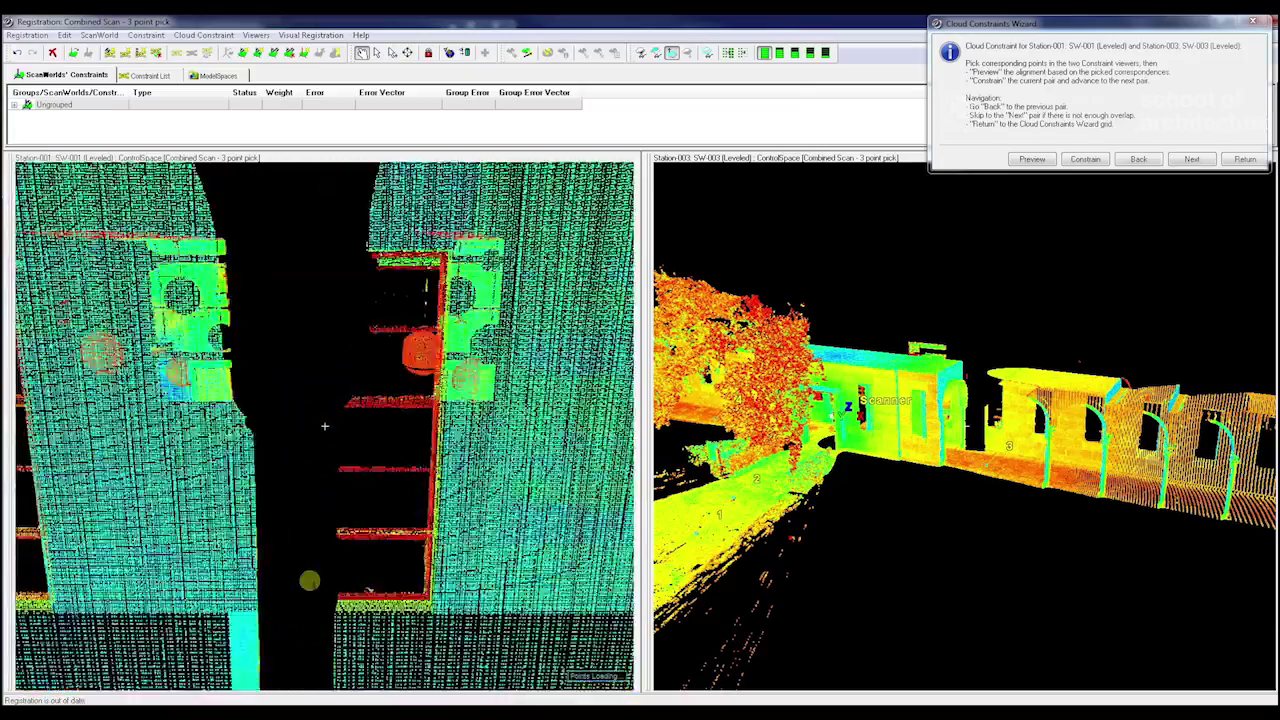
middle_click_drag(326, 712, 326, 449)
left_click_drag(326, 449, 326, 514)
middle_click_drag(311, 469, 313, 447)
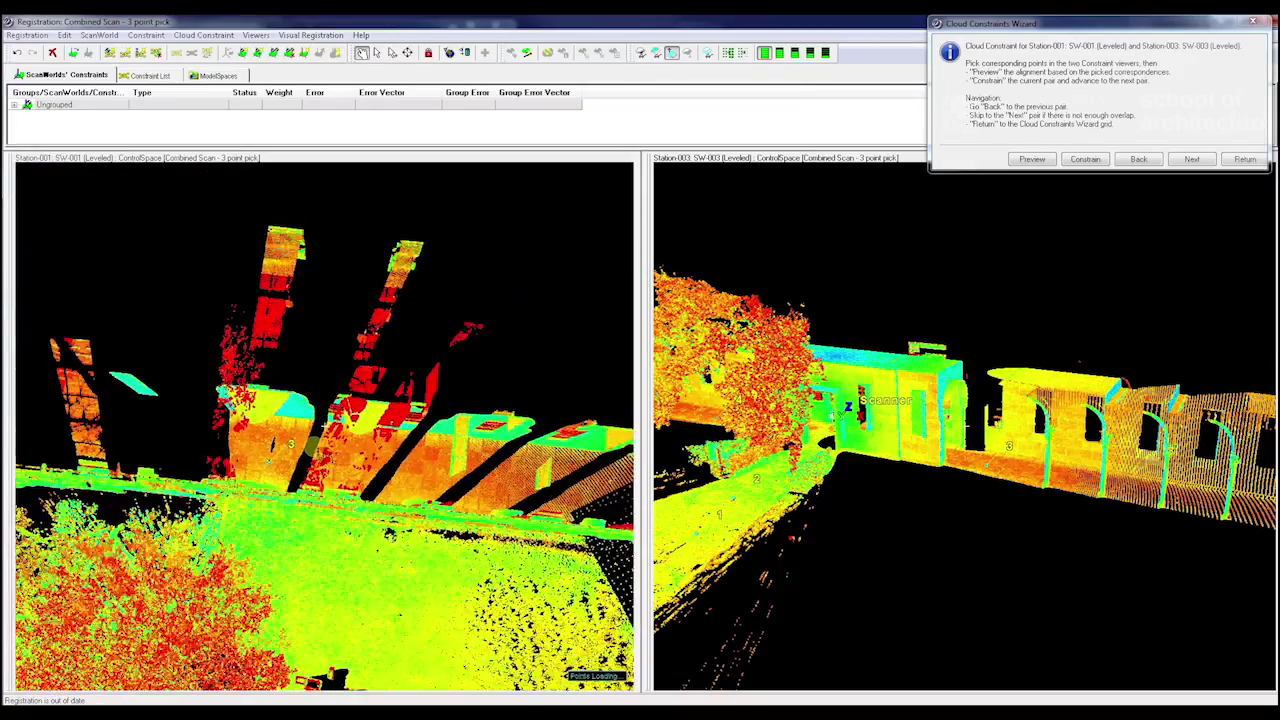
mouse_move(322, 452)
left_mouse_down()
mouse_move(333, 385)
mouse_move(335, 445)
left_mouse_up()
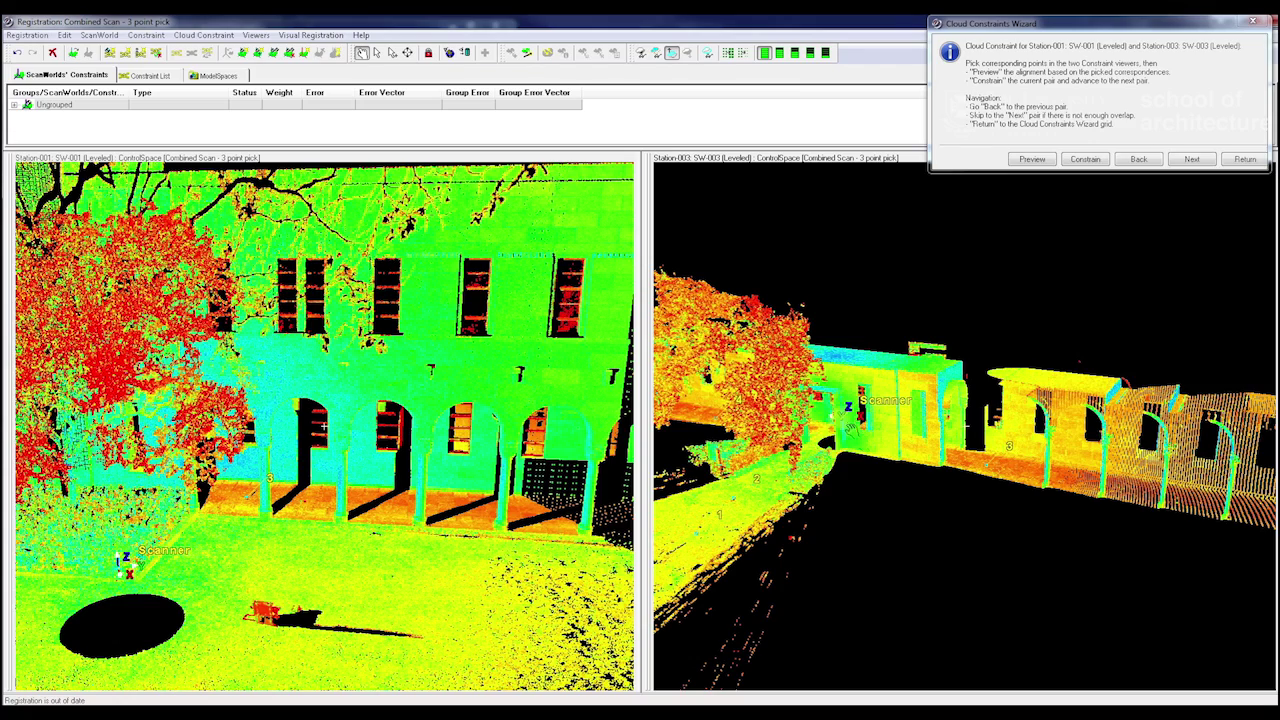
left_click_drag(882, 475, 985, 470)
left_click_drag(868, 552, 884, 422)
left_click_drag(976, 484, 934, 466)
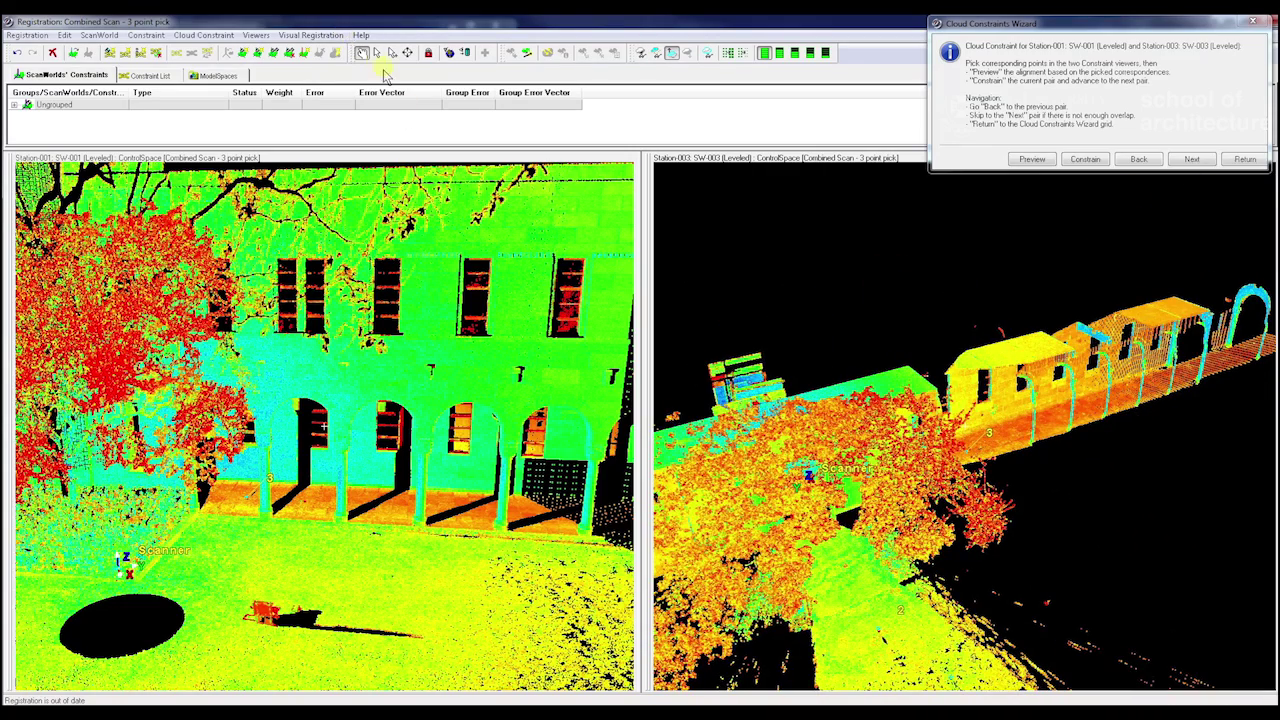
- Refocus the Station-003 view with Seek and look along the arcade walkway
left_click(408, 52)
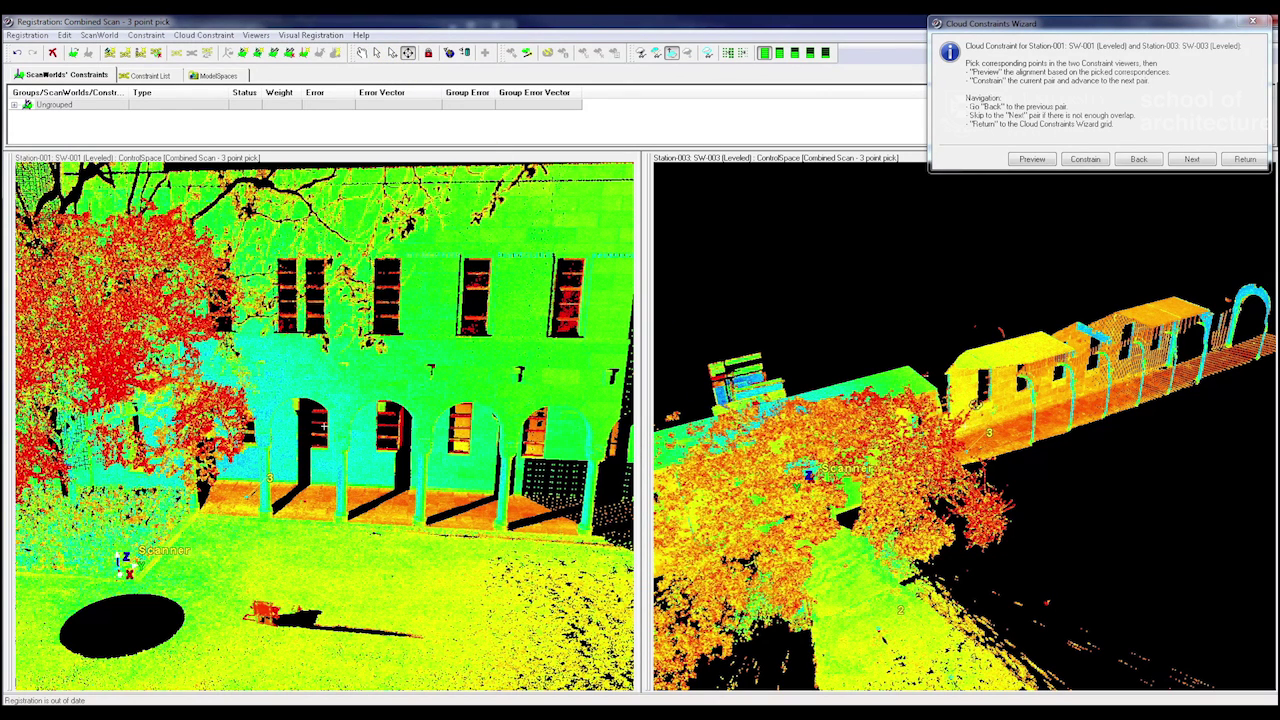
left_click(974, 405)
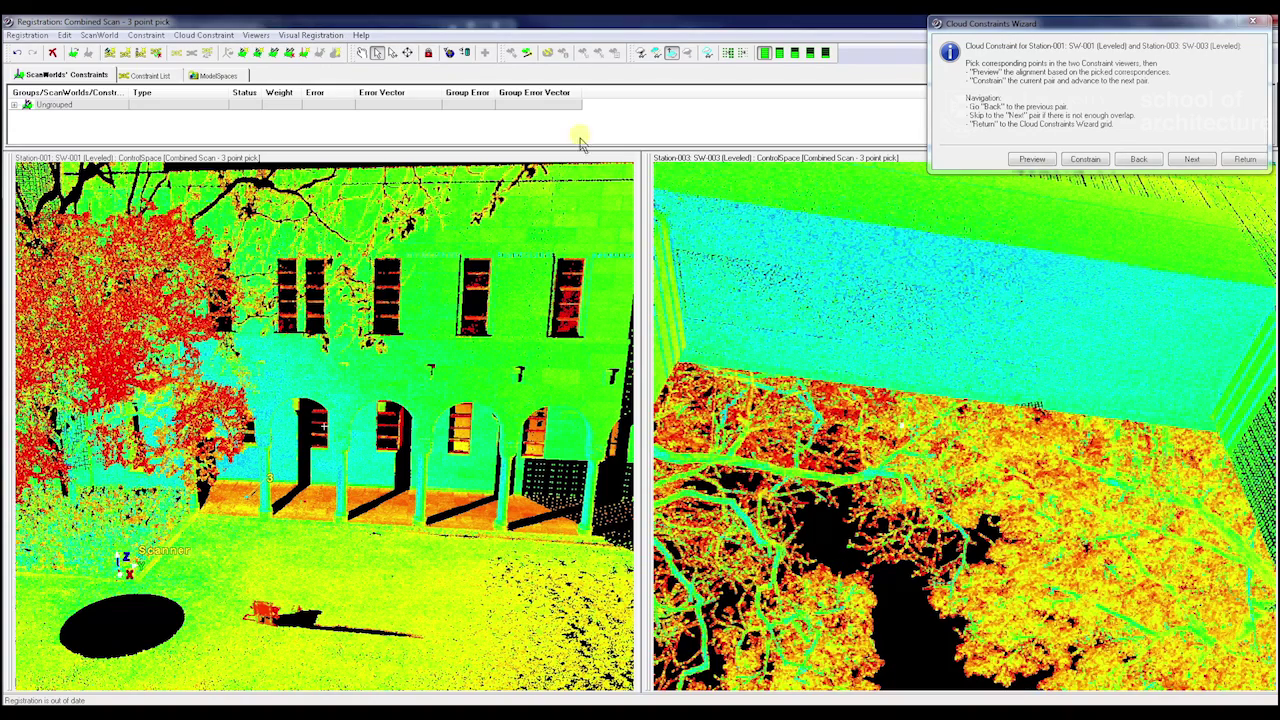
left_click(362, 53)
left_click_drag(890, 350, 855, 508)
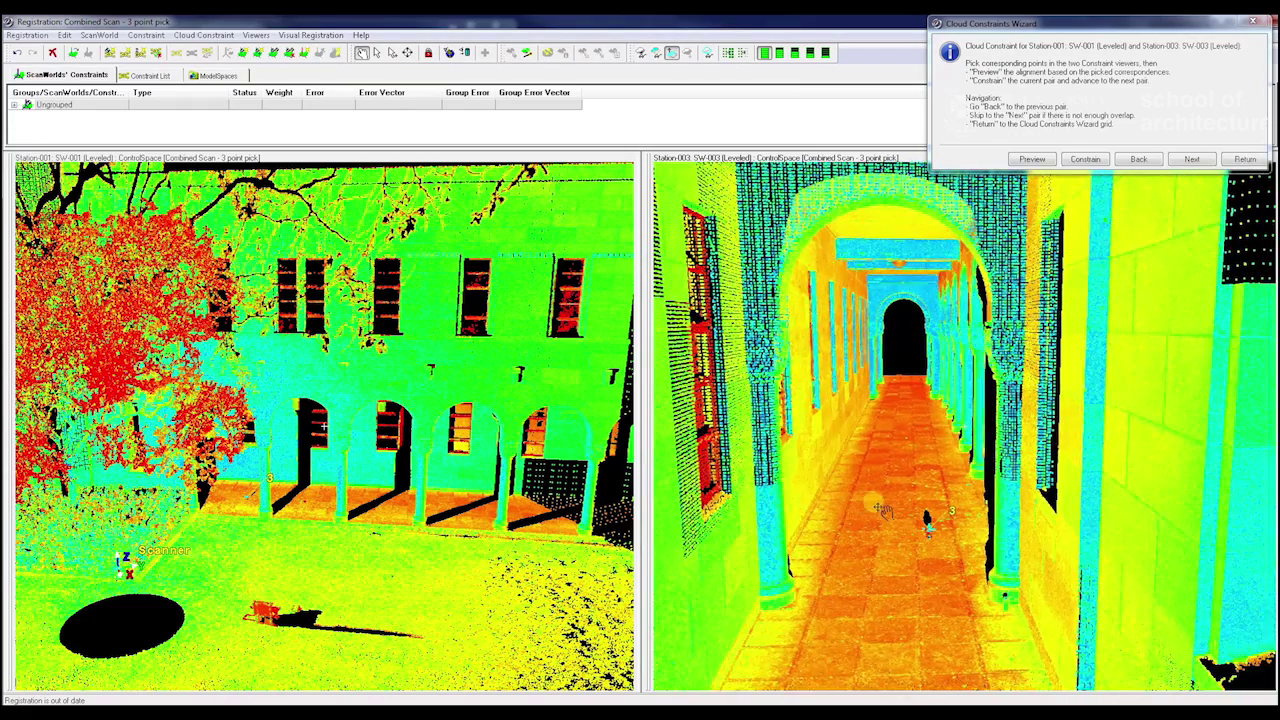
left_click_drag(880, 508, 906, 356)
- Inspect the arcade wall's windows up close in both scans for matching corners
left_click_drag(361, 482, 274, 458)
middle_click_drag(270, 420, 315, 535)
left_click_drag(317, 533, 650, 422)
middle_click_drag(344, 440, 455, 490)
left_click_drag(900, 407, 812, 430)
middle_click_drag(816, 370, 820, 460)
left_click_drag(820, 460, 679, 443)
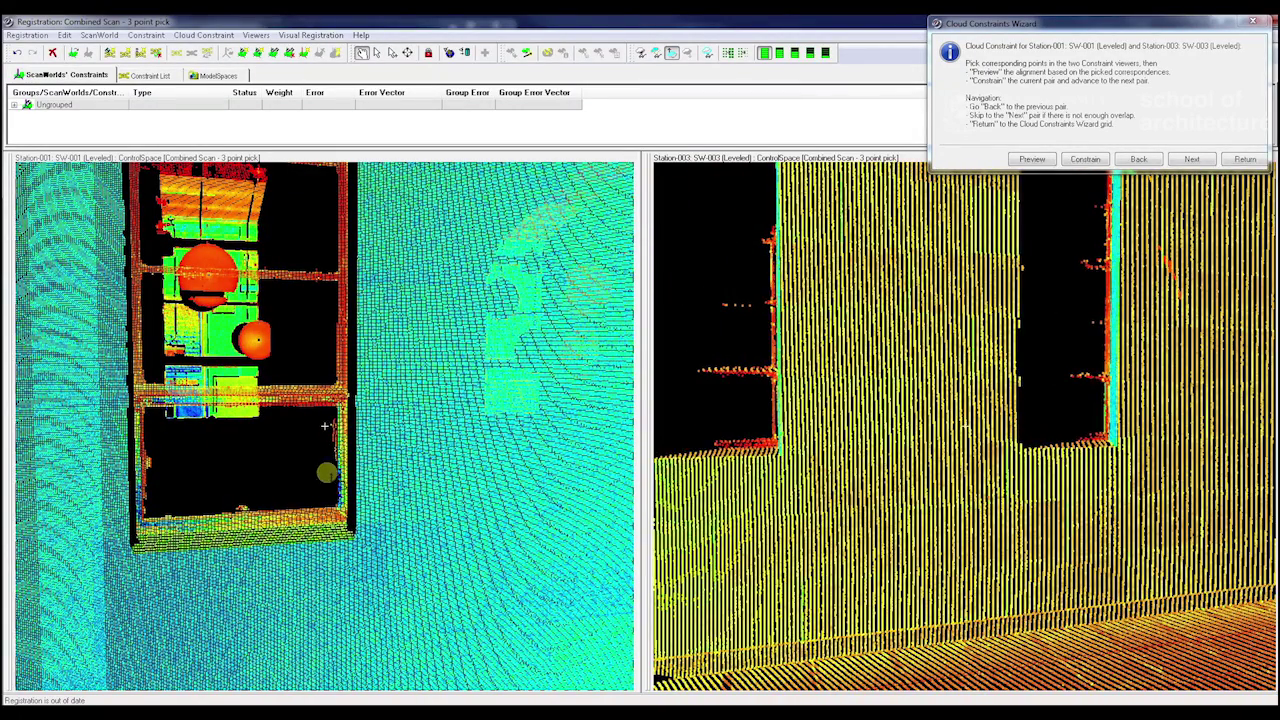
- Pick the lower-right corner of the arcade window in the Station-001 scan as the first constraint point
scroll(325, 426, "down", 10)
mouse_move(313, 426)
left_mouse_down()
mouse_move(254, 418)
mouse_move(252, 403)
mouse_move(319, 418)
left_mouse_up()
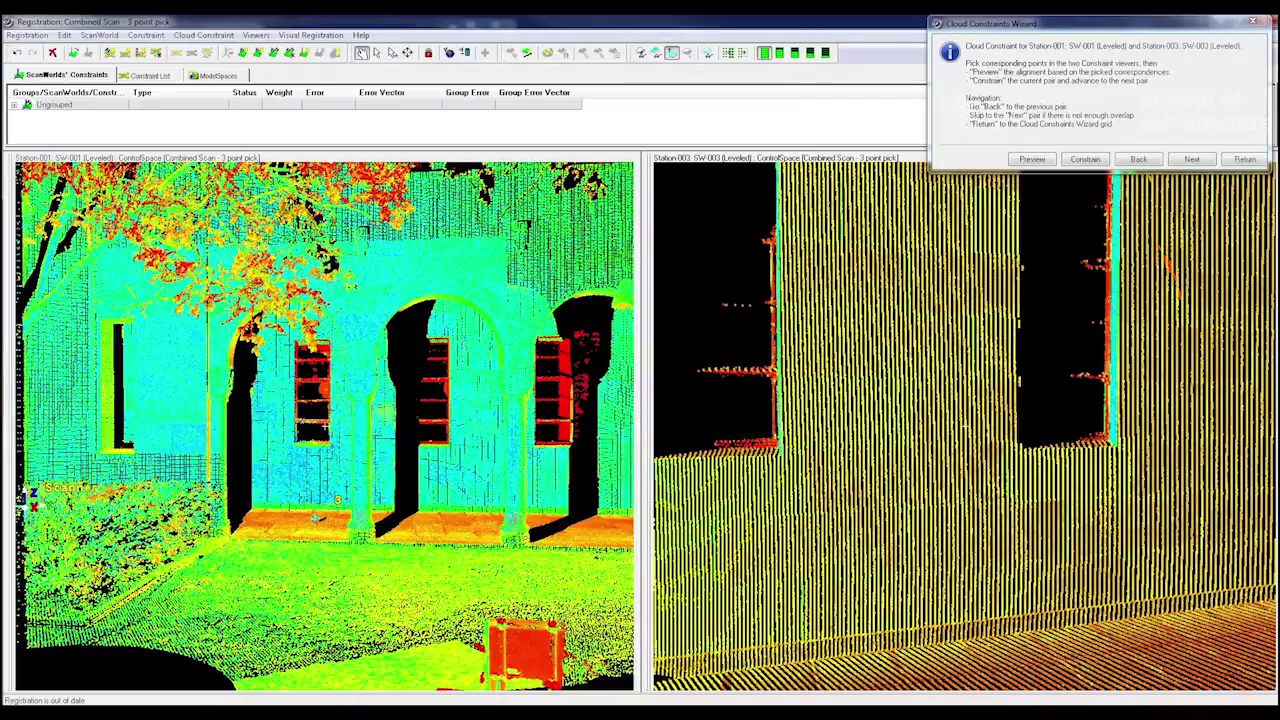
scroll(357, 430, "up", 10)
middle_click_drag(353, 530, 357, 549)
left_click_drag(357, 549, 349, 443)
scroll(324, 426, "up", 6)
mouse_move(330, 396)
right_mouse_down()
mouse_move(434, 503)
mouse_move(432, 492)
right_mouse_up()
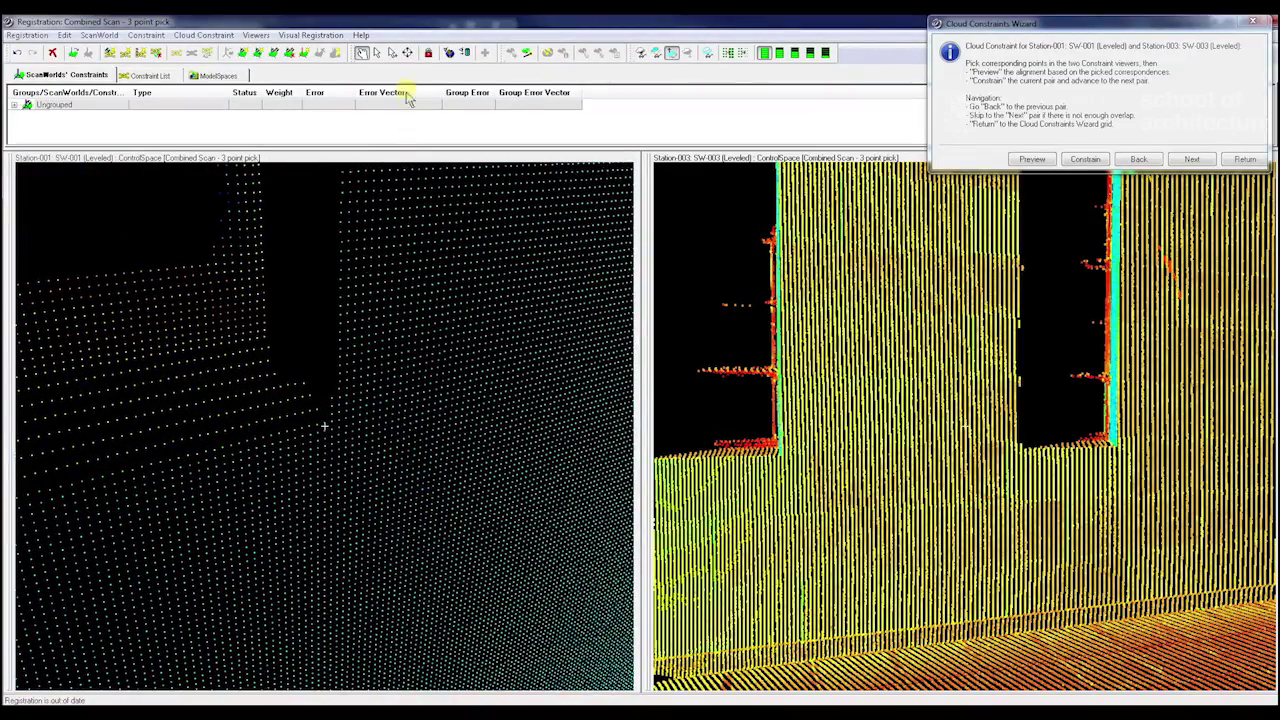
left_click(394, 54)
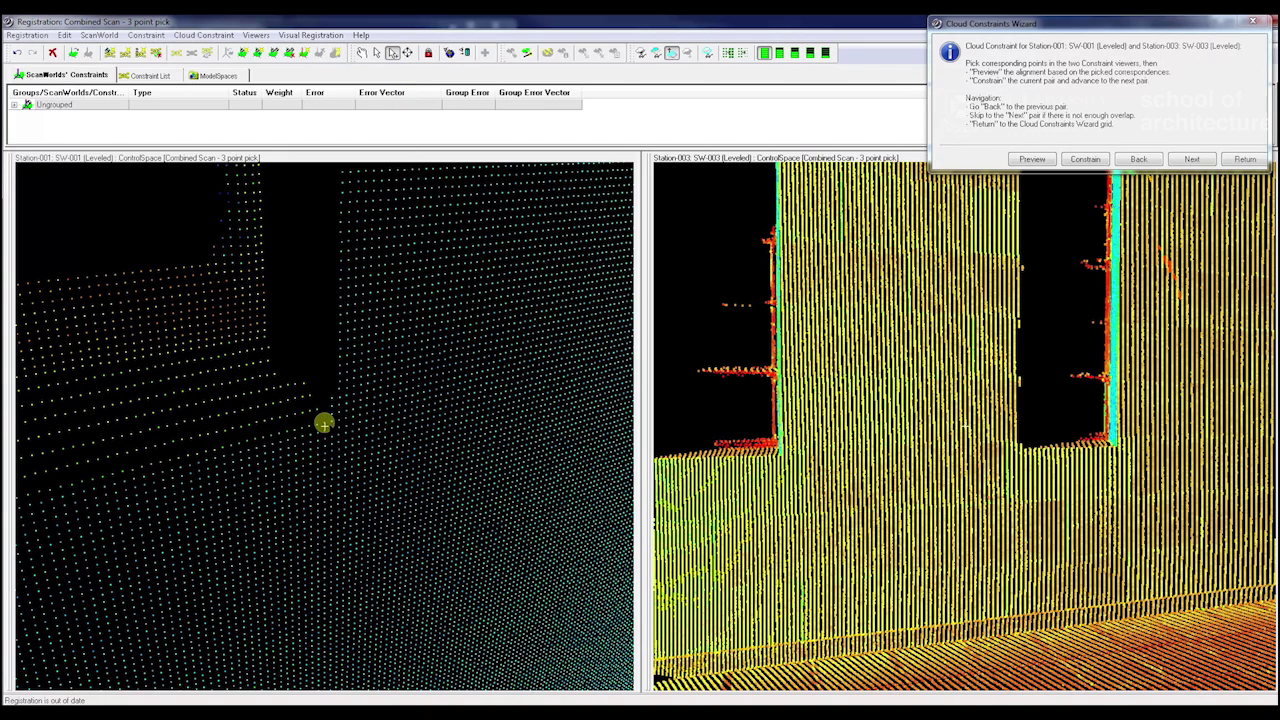
left_click(324, 426)
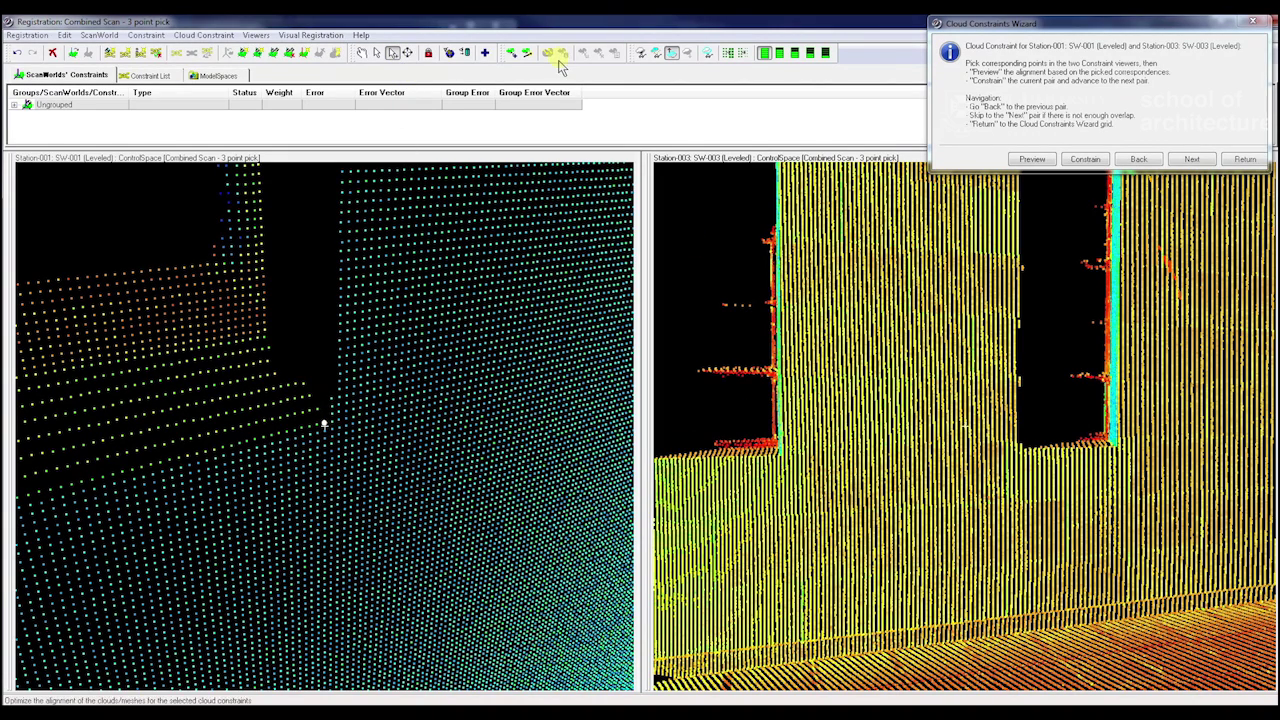
- Pick the matching lower-right window corner in the Station-003 scan as the first corresponding point
left_click(363, 54)
left_click_drag(783, 401, 806, 419)
right_click_drag(806, 419, 1100, 503)
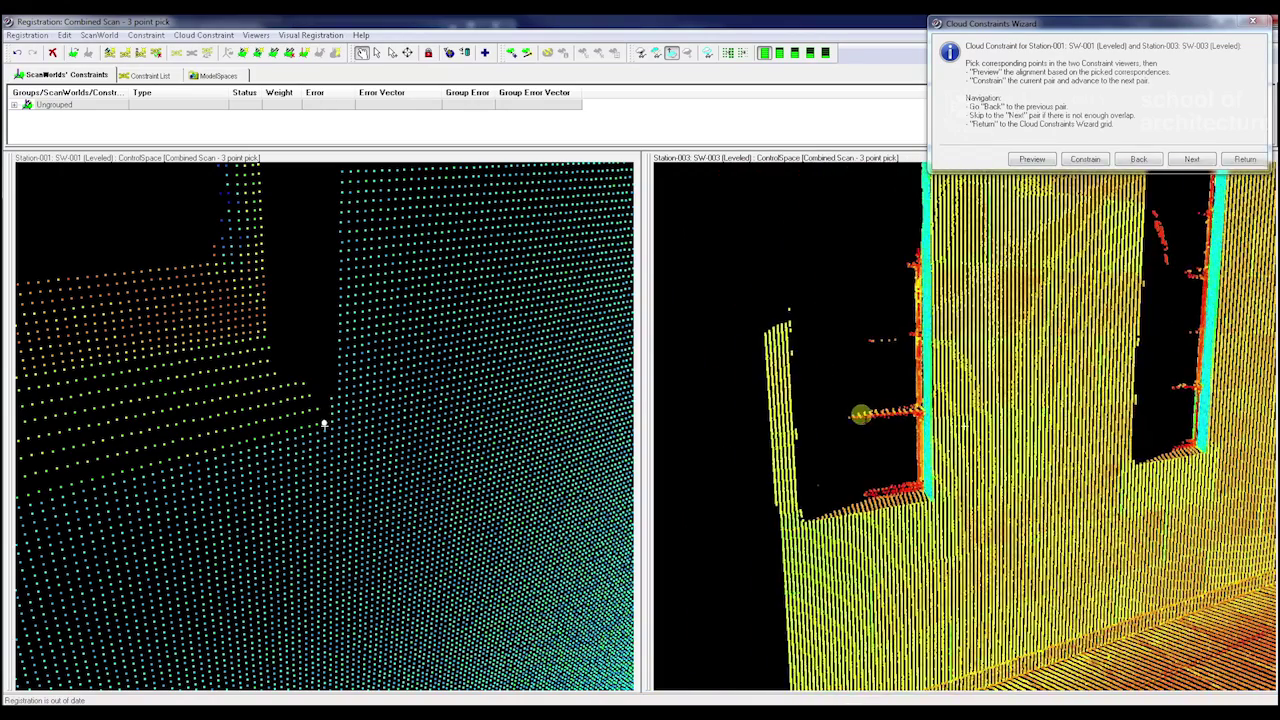
middle_click_drag(861, 413, 903, 562)
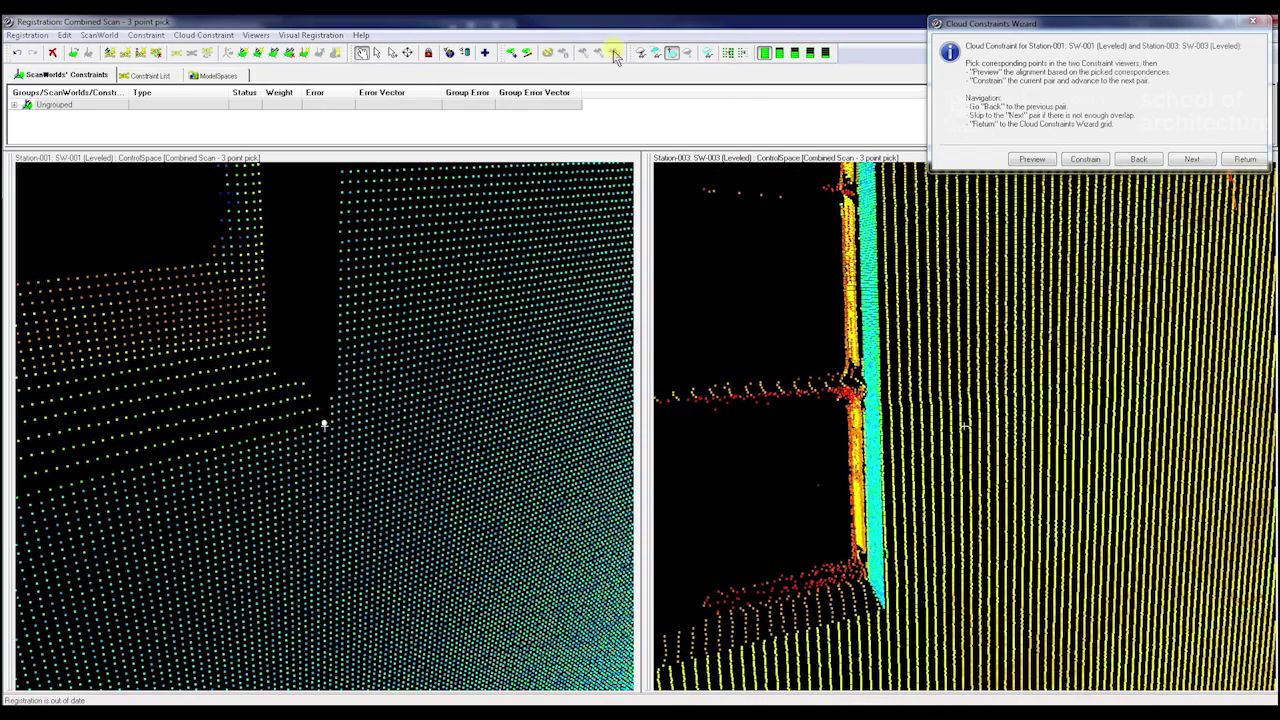
left_click(391, 56)
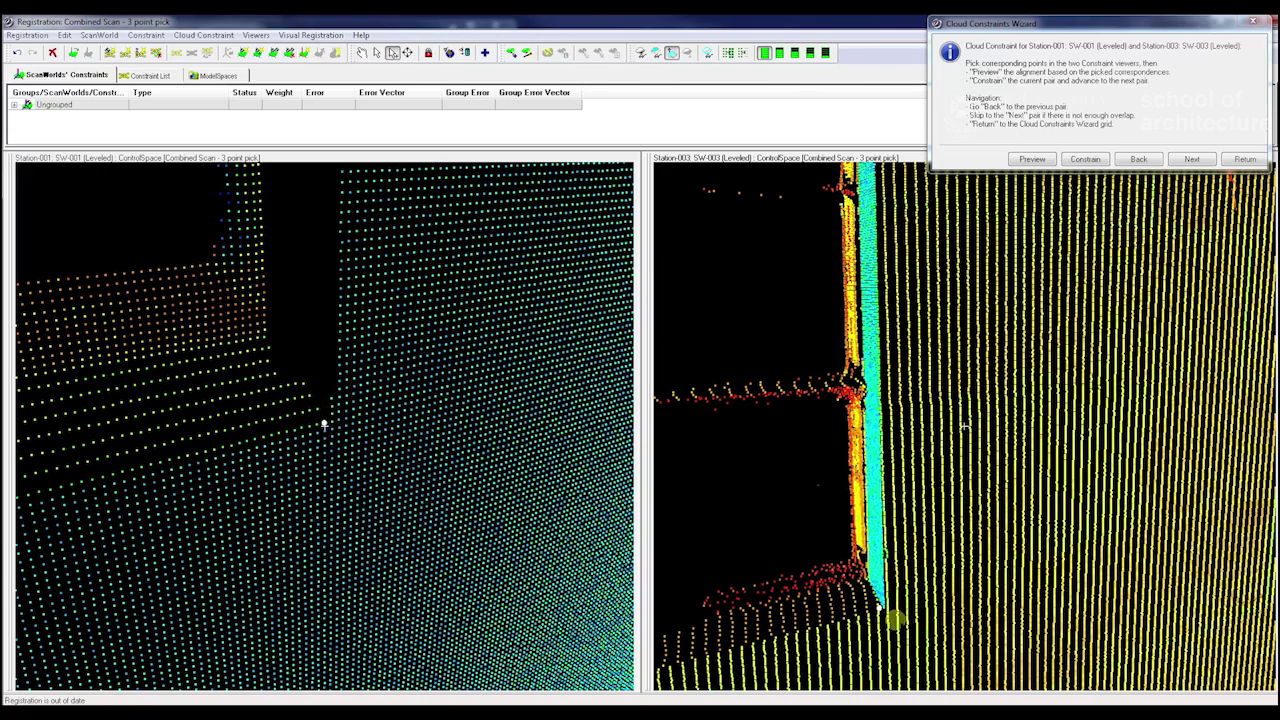
- Pick the upper-right corner of the next arcade window in the Station-001 scan as the second constraint point
left_click(362, 56)
left_click_drag(706, 363, 723, 227)
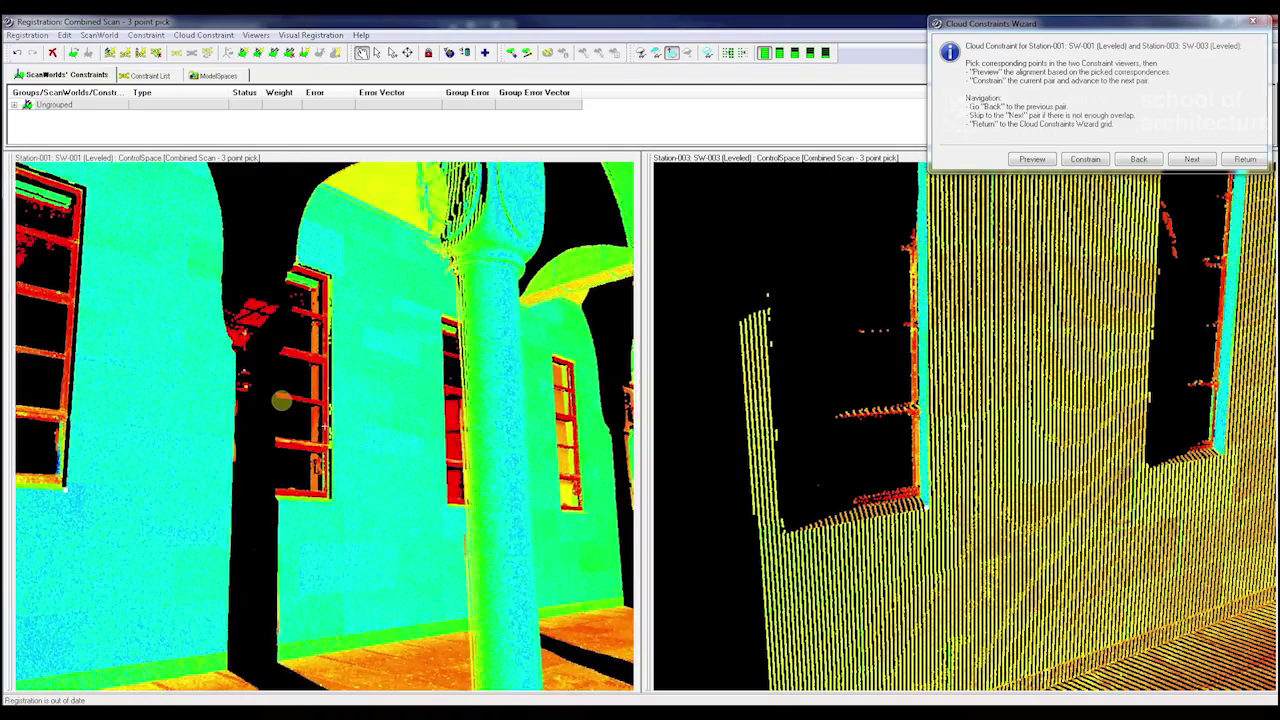
left_click_drag(403, 283, 390, 622)
left_click_drag(370, 550, 334, 530)
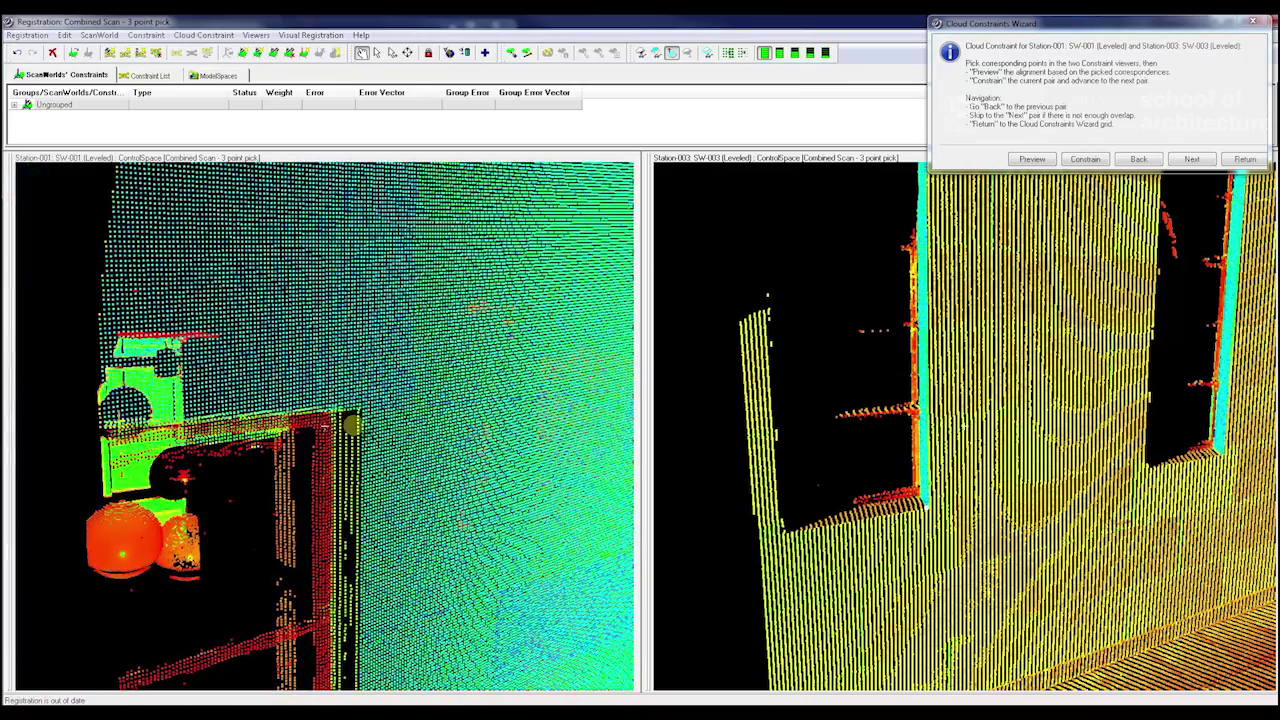
left_click(393, 54)
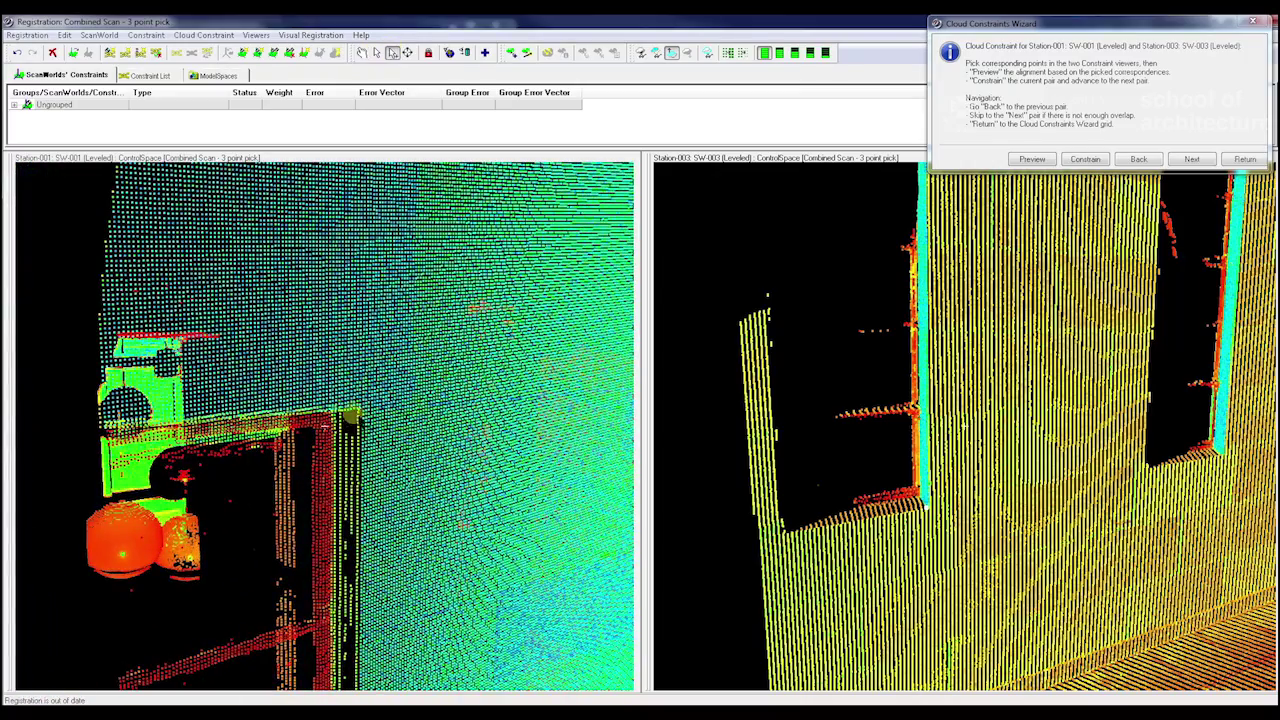
- Pick the matching upper-right window corner in the Station-003 scan as the second corresponding point
scroll(849, 388, "down", 10)
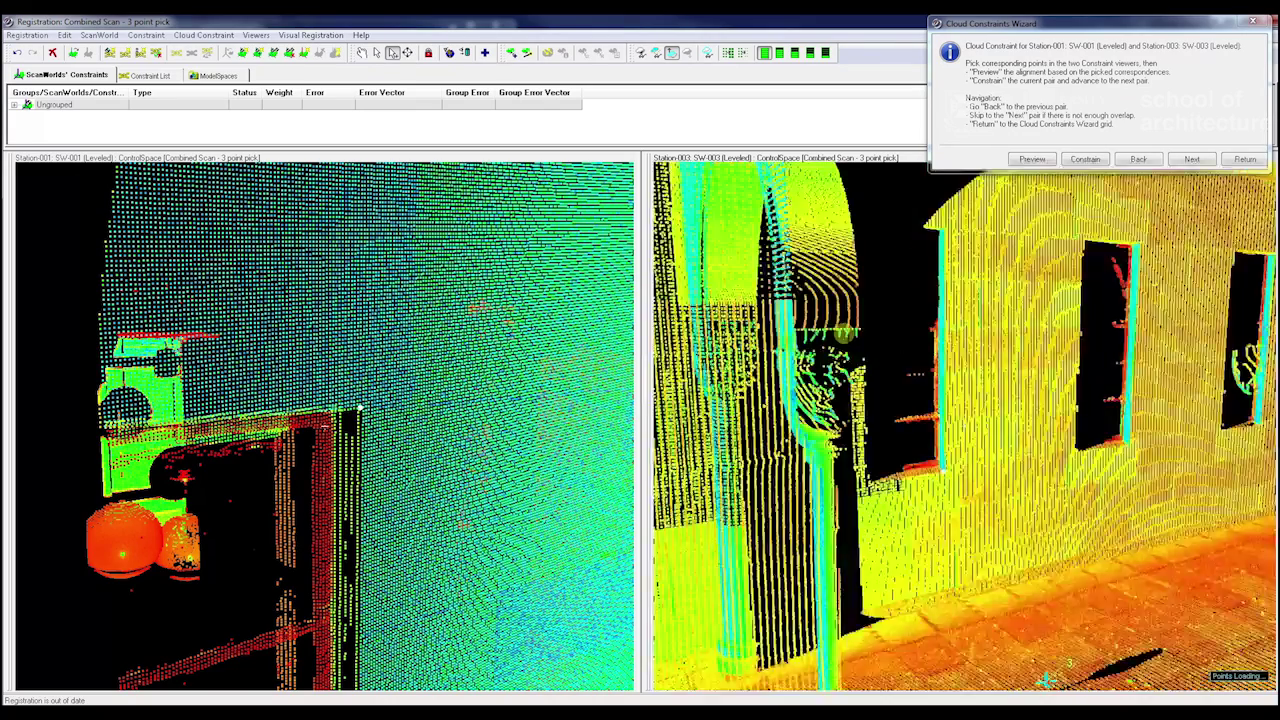
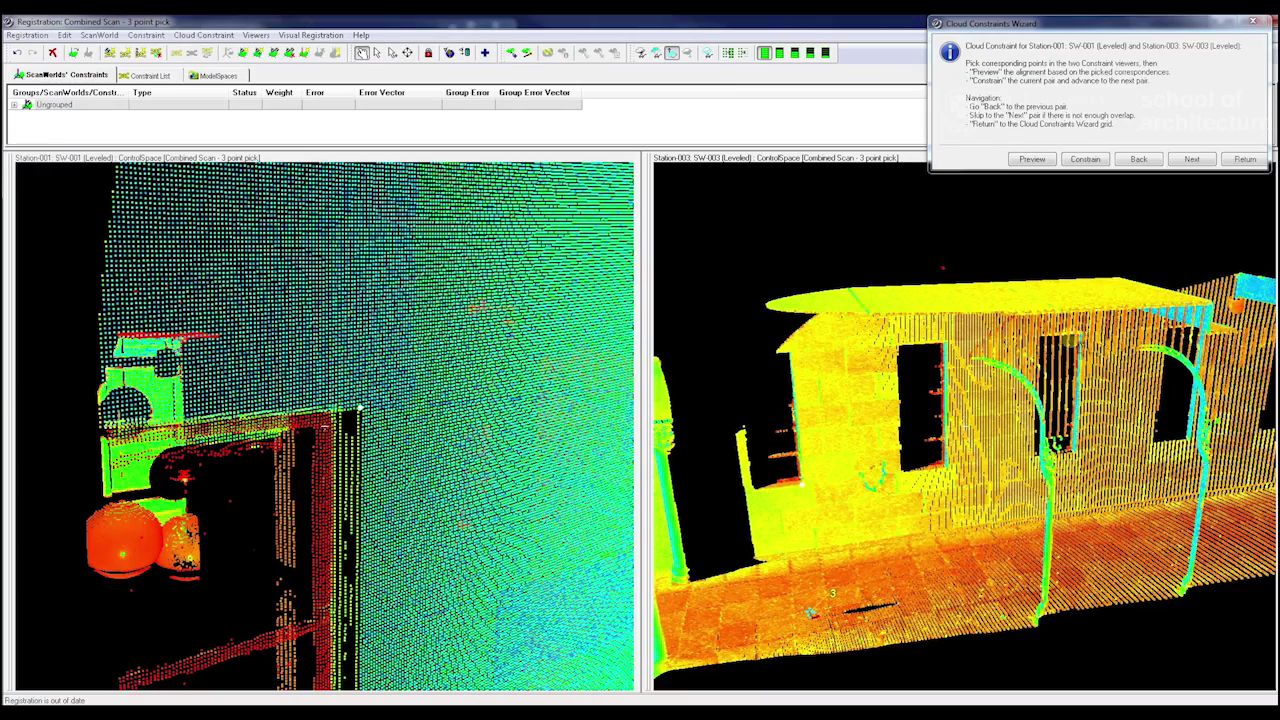
left_click_drag(987, 381, 964, 427)
scroll(964, 427, "up", 10)
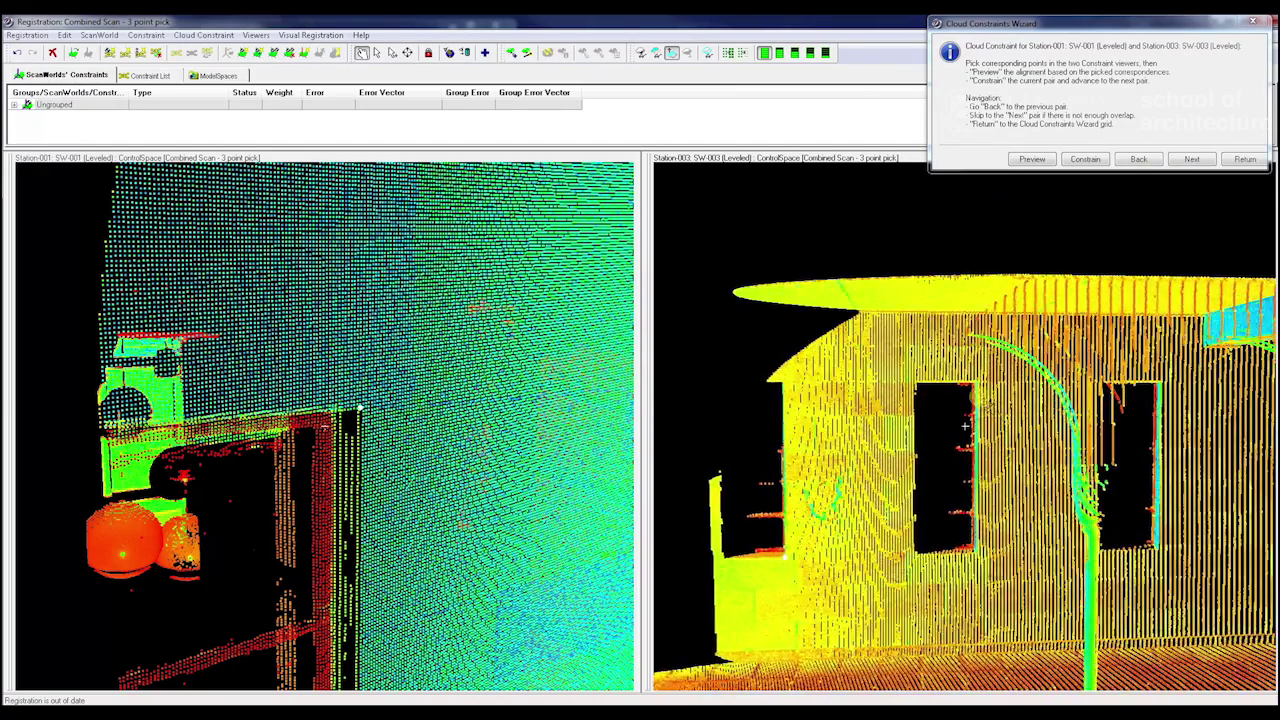
right_click_drag(964, 471, 944, 507)
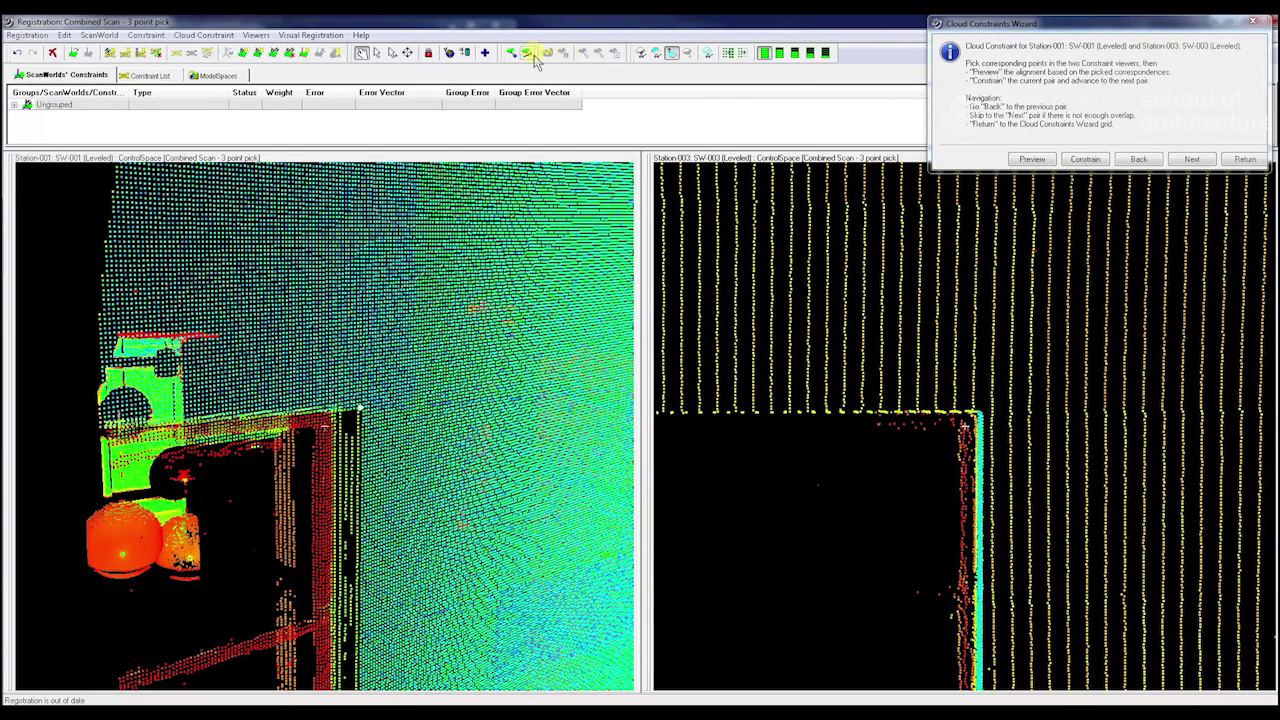
left_click(390, 53)
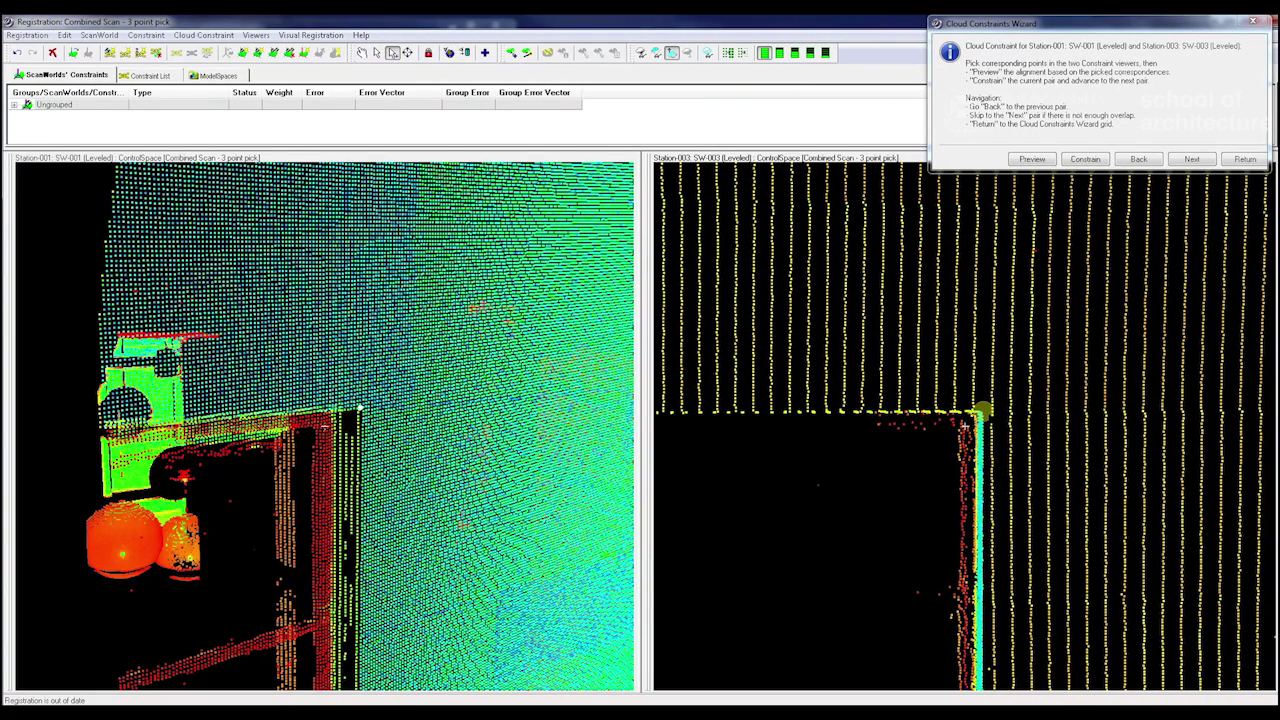
- Pick the wall corner just below the arcade ceiling as the third point in both scans, and constrain the Station-001 and Station-003 pair
scroll(991, 322, "down", 10)
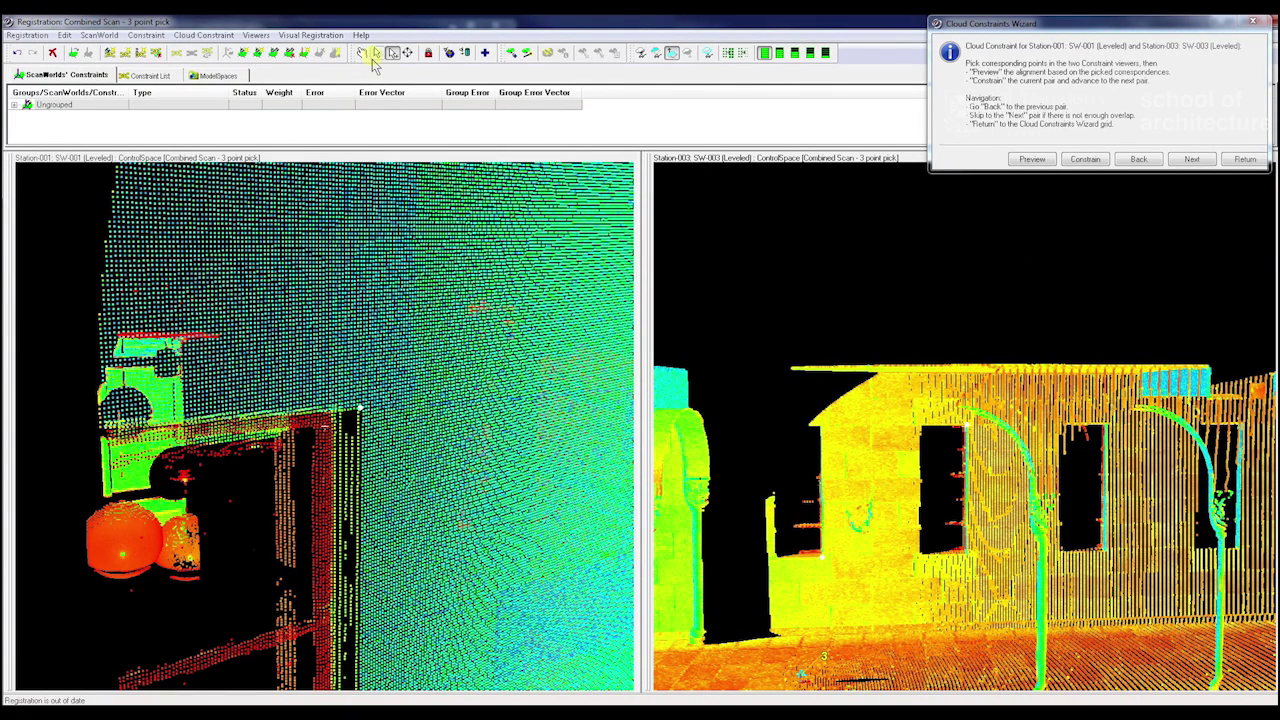
left_click_drag(1010, 440, 945, 580)
scroll(950, 617, "up", 3)
left_click_drag(760, 432, 964, 426)
middle_click_drag(927, 614, 934, 404)
right_click_drag(934, 404, 926, 505)
left_click_drag(926, 505, 975, 425)
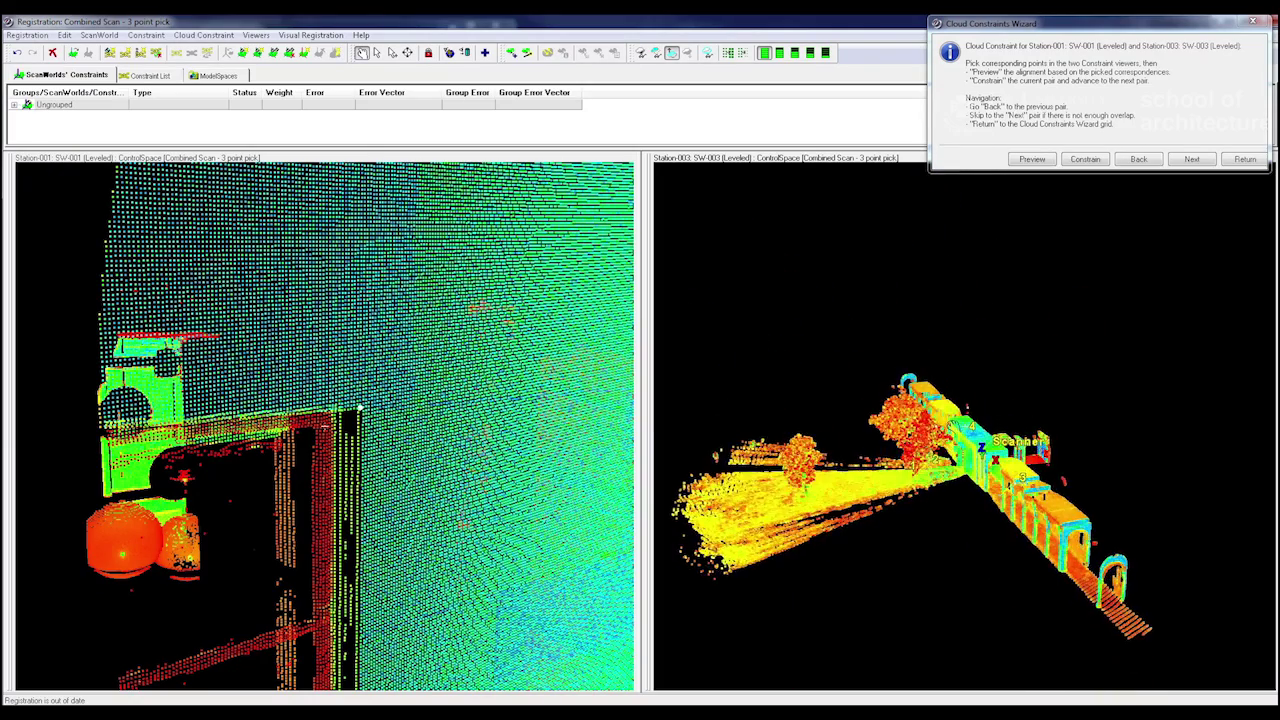
middle_click_drag(954, 405, 962, 610)
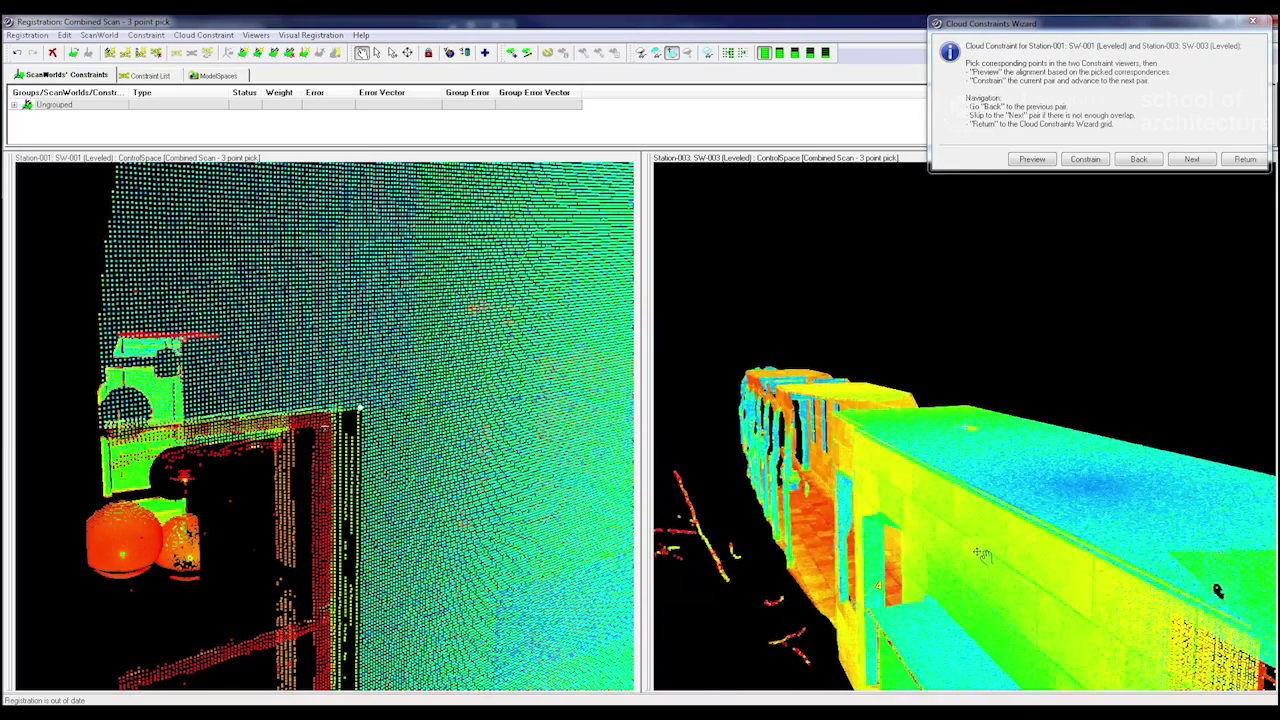
mouse_move(950, 430)
left_mouse_down()
mouse_move(1003, 396)
mouse_move(932, 348)
mouse_move(940, 390)
mouse_move(1201, 502)
mouse_move(1006, 449)
mouse_move(1050, 552)
mouse_move(1098, 380)
mouse_move(965, 426)
left_mouse_up()
left_click_drag(1107, 329, 1091, 320)
left_click_drag(264, 401, 448, 449)
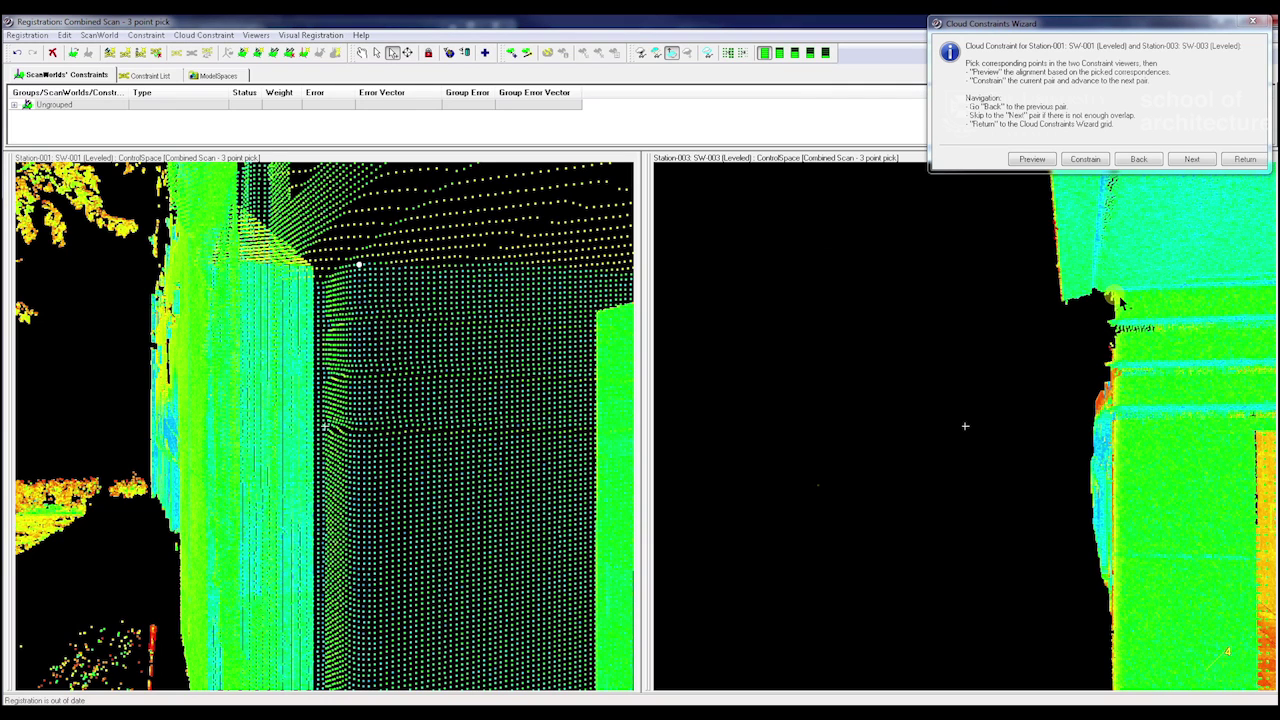
left_click(1085, 160)
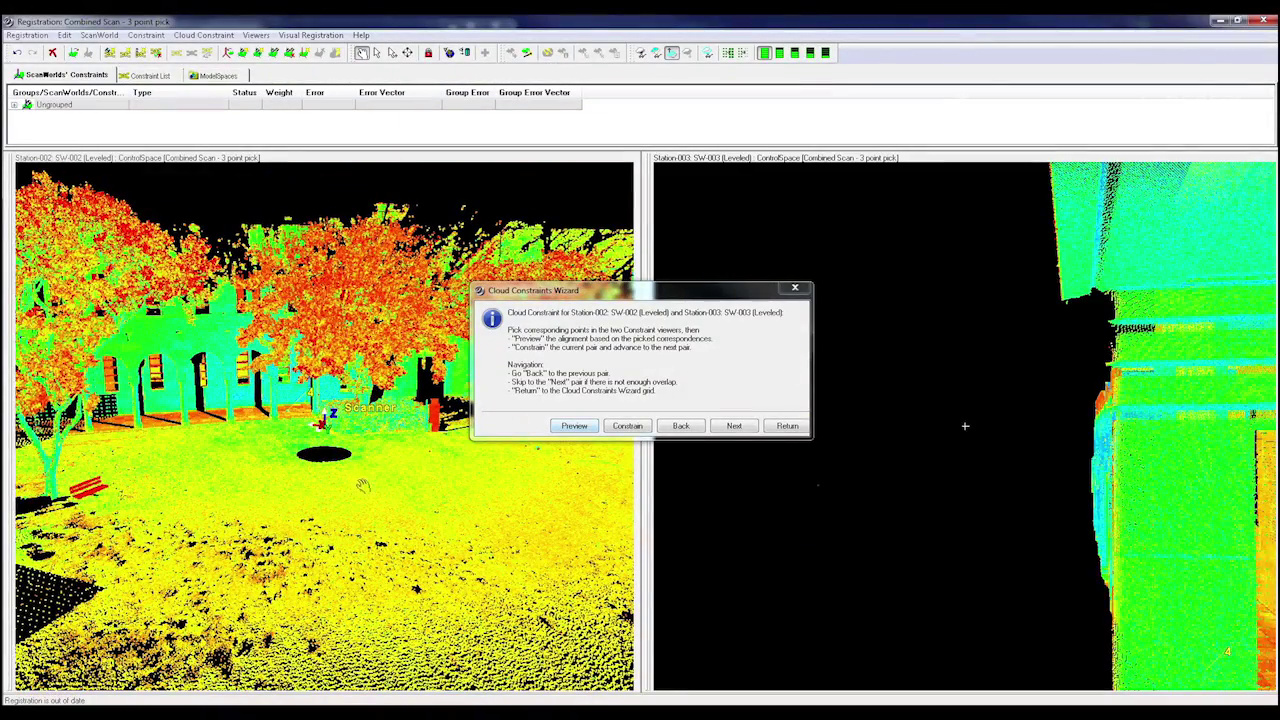
- Examine the Station-002 and Station-003 scans for arcade windows that appear in both
left_click_drag(363, 486, 338, 464)
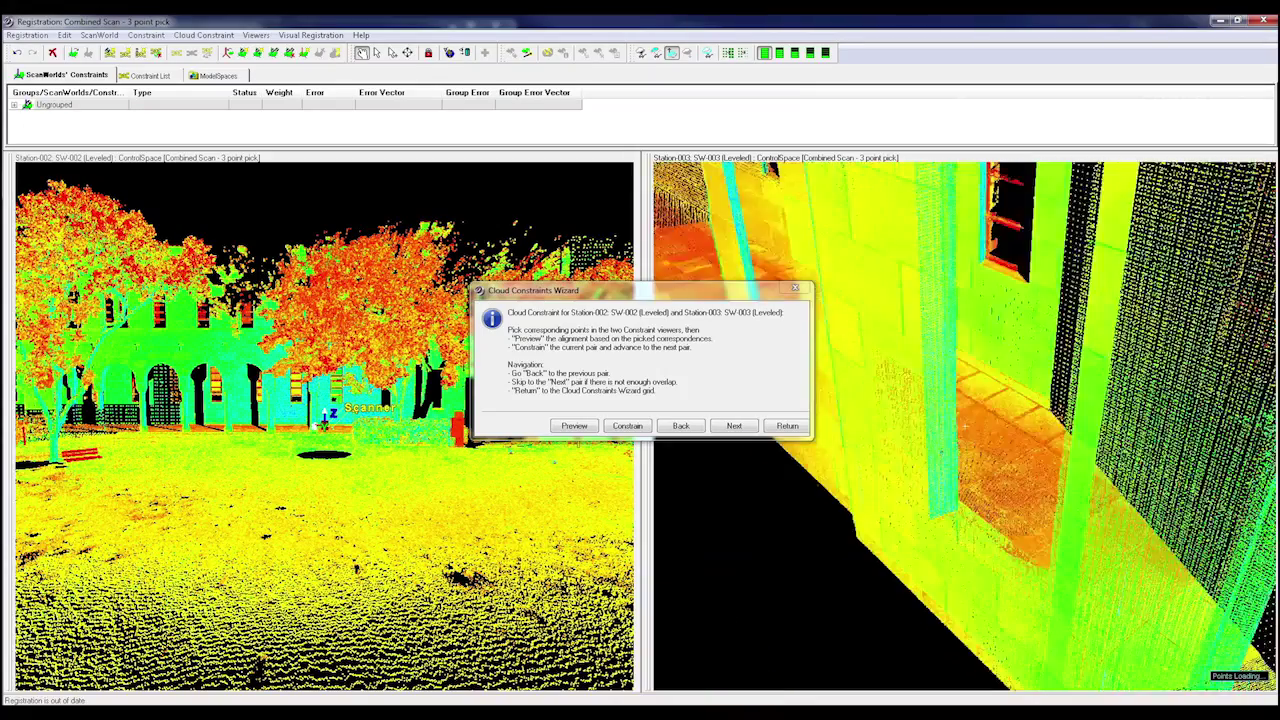
left_click_drag(1044, 294, 1007, 460)
left_click_drag(906, 462, 1093, 419)
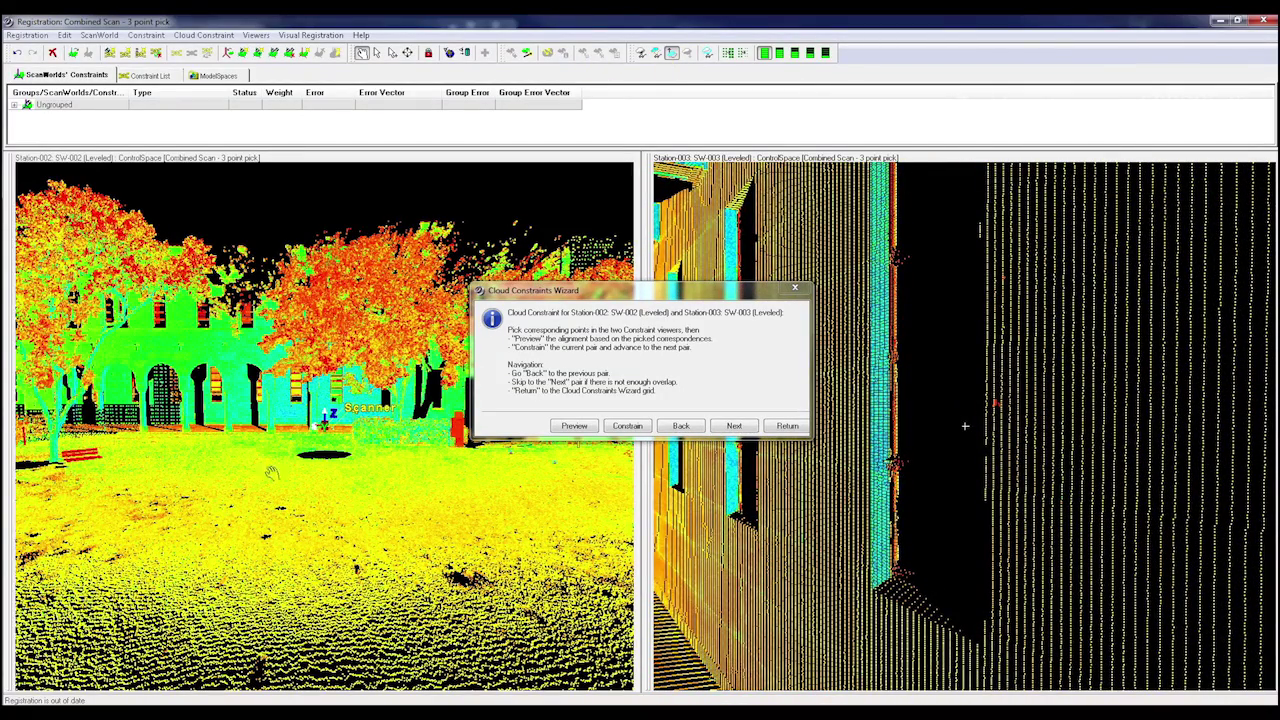
middle_click_drag(272, 473, 288, 432)
middle_click_drag(952, 502, 957, 382)
left_click_drag(954, 380, 995, 398)
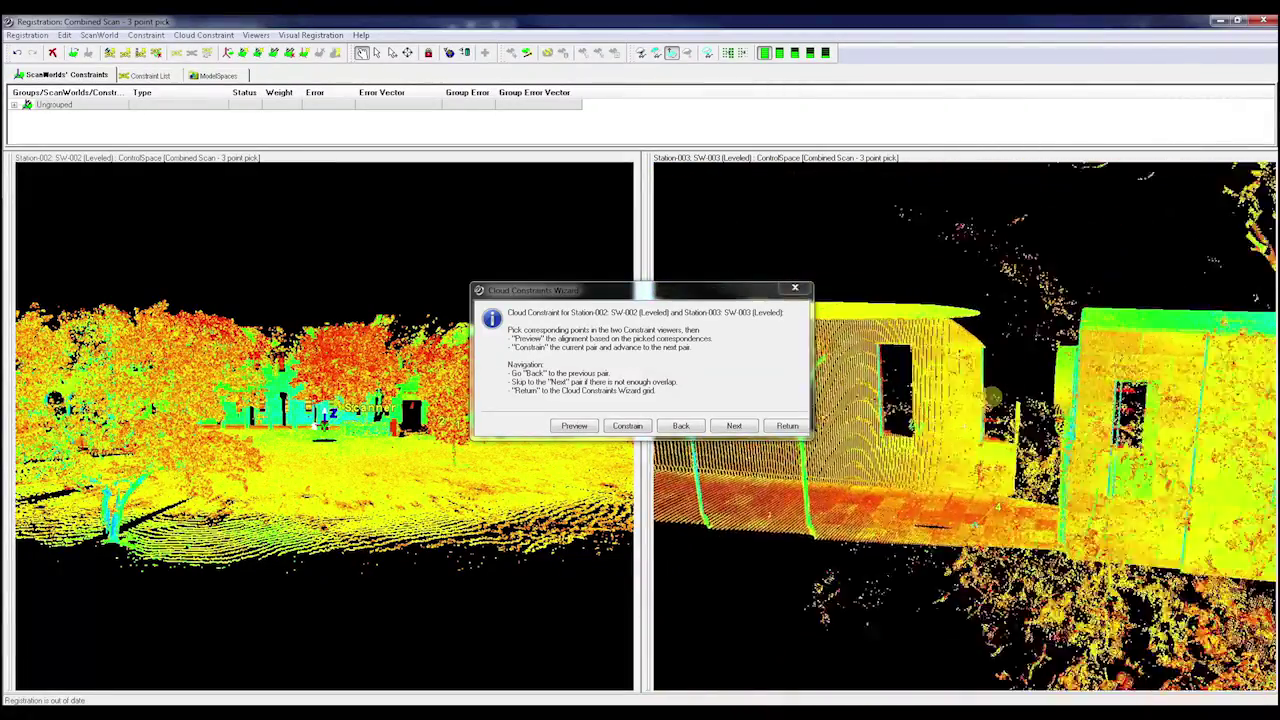
- Pick the lower-left corner of the arcade window in the Station-002 scan as the first constraint point
middle_click_drag(328, 400, 340, 512)
right_click_drag(309, 395, 302, 463)
left_click_drag(303, 464, 333, 324)
middle_click_drag(333, 324, 350, 464)
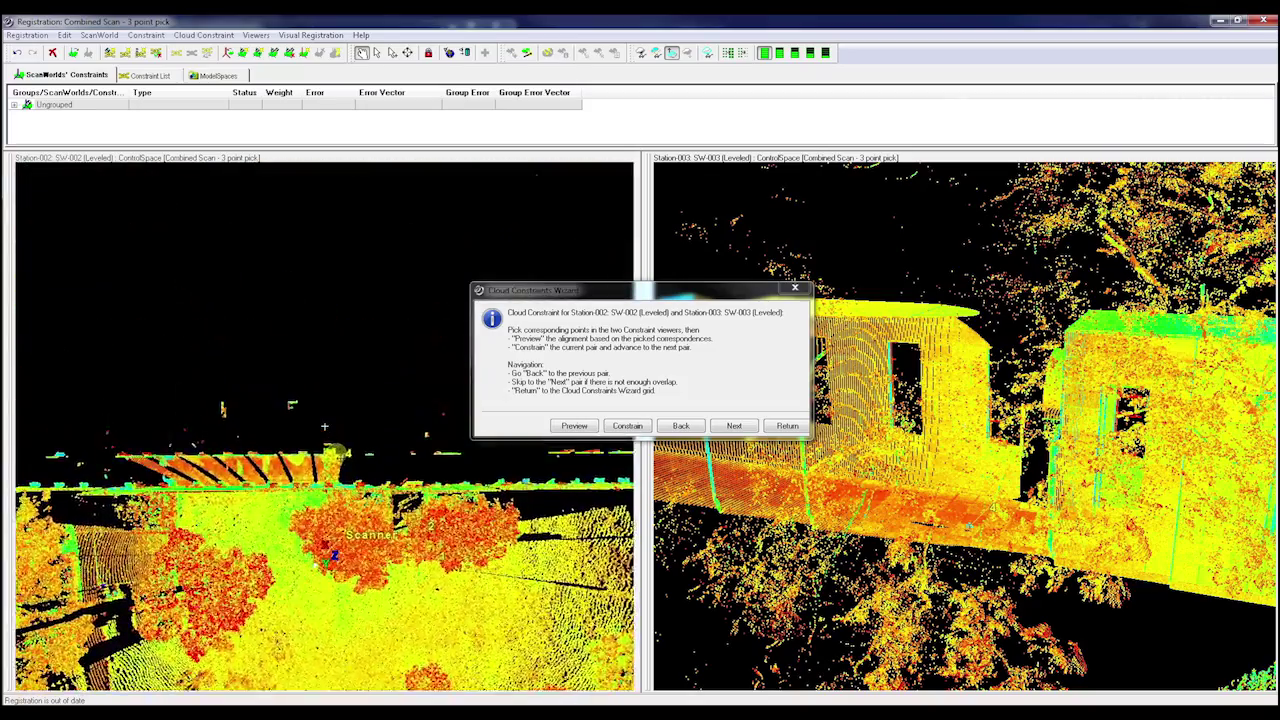
left_click_drag(350, 464, 357, 352)
right_click_drag(357, 352, 328, 491)
left_click_drag(328, 491, 455, 440)
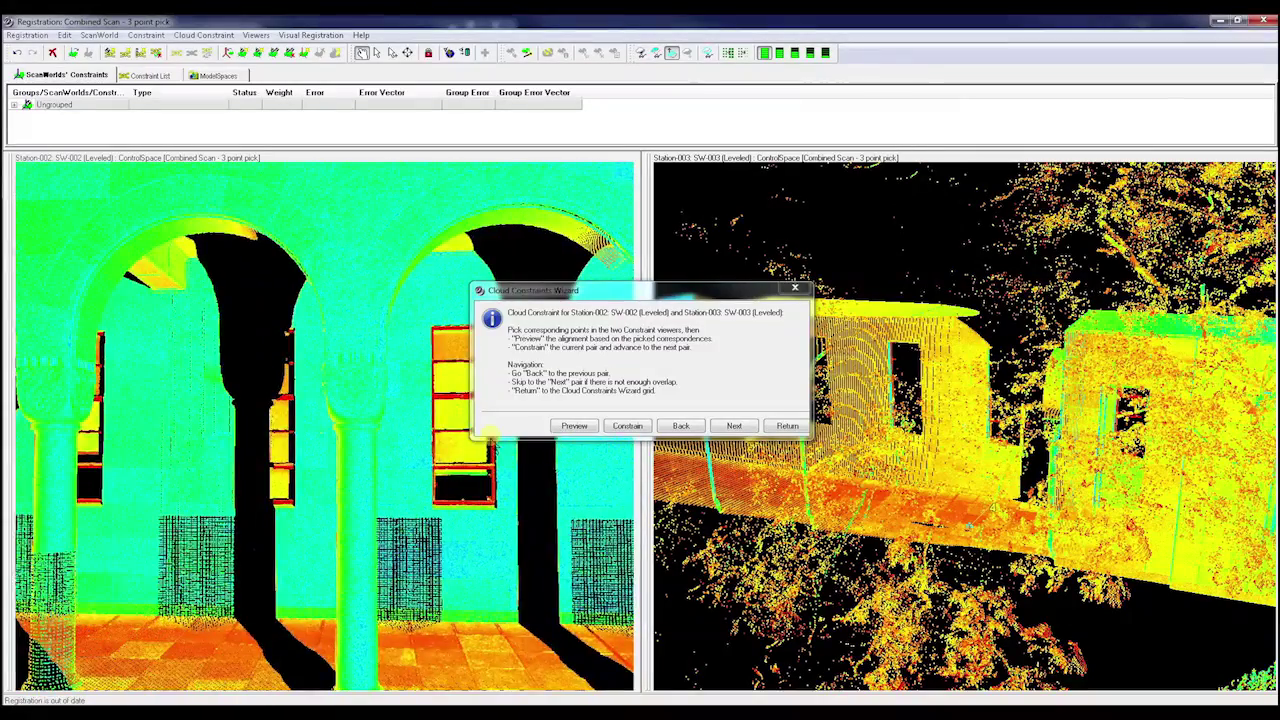
right_click_drag(455, 440, 443, 511)
scroll(325, 426, "down", 5)
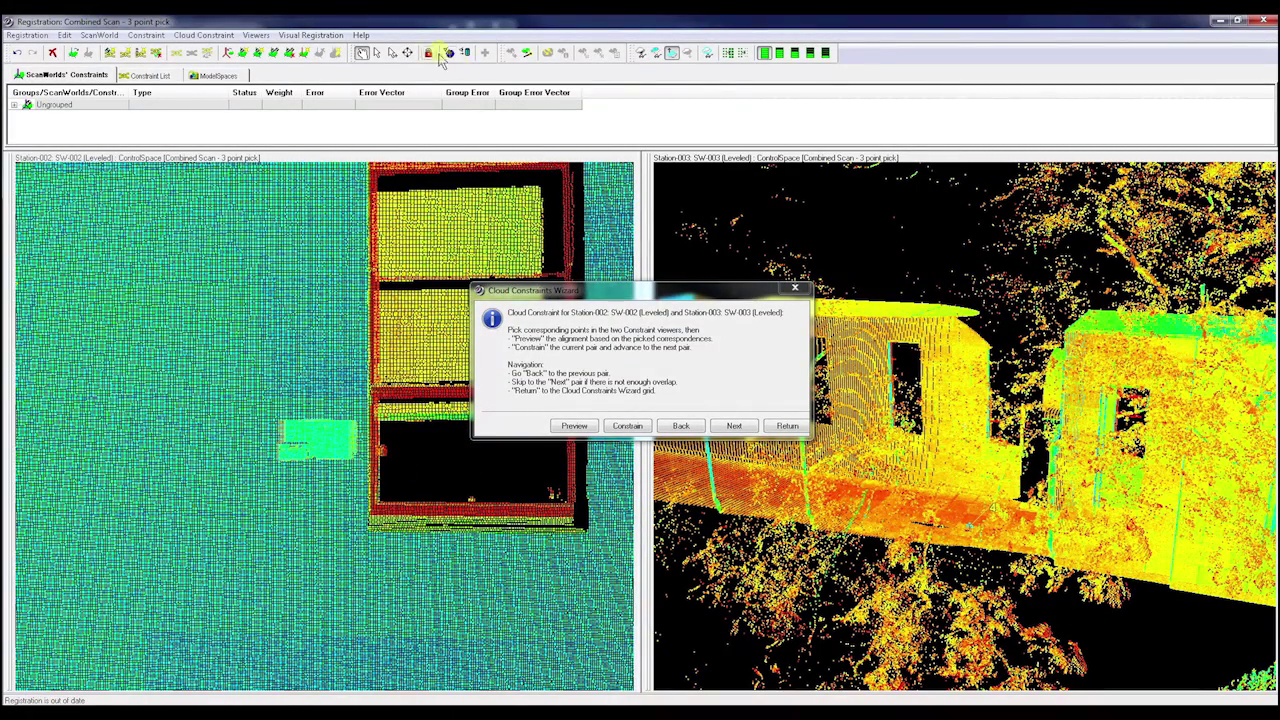
left_click(392, 52)
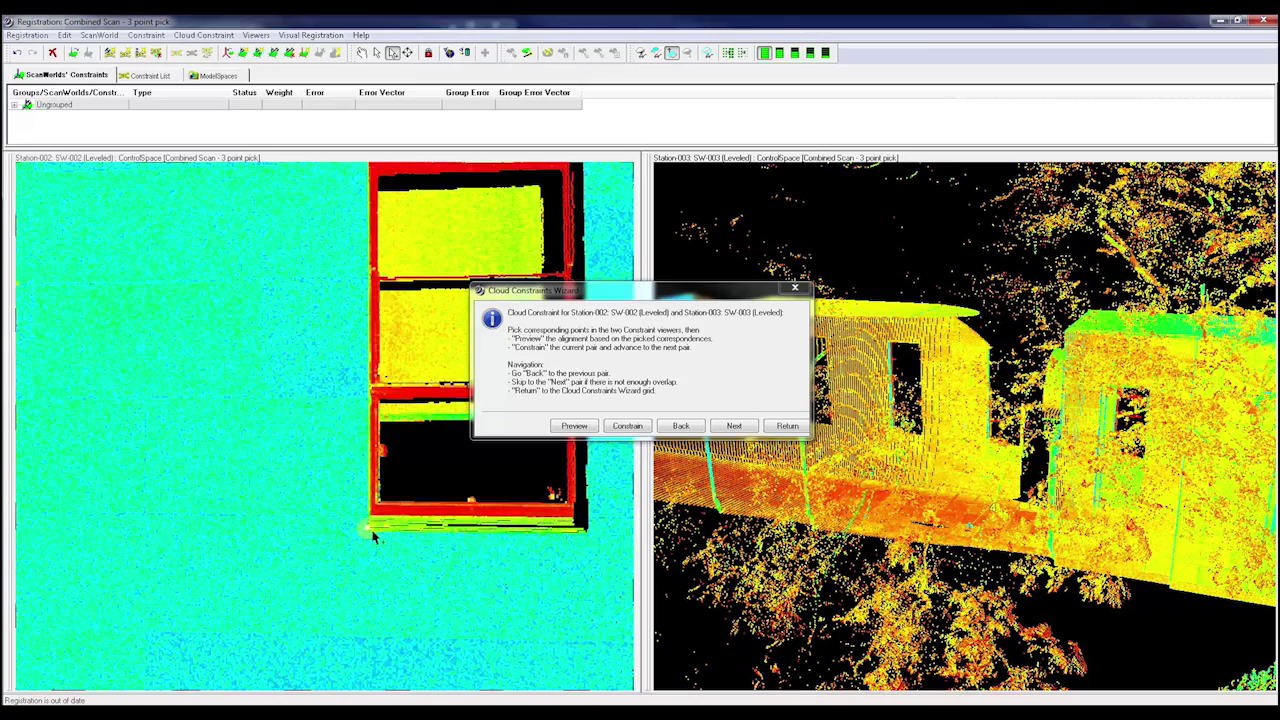
- Move the wizard clear of the viewers and pick the matching lower-left window corner in the Station-003 scan as the first corresponding point
scroll(851, 355, "up", 6)
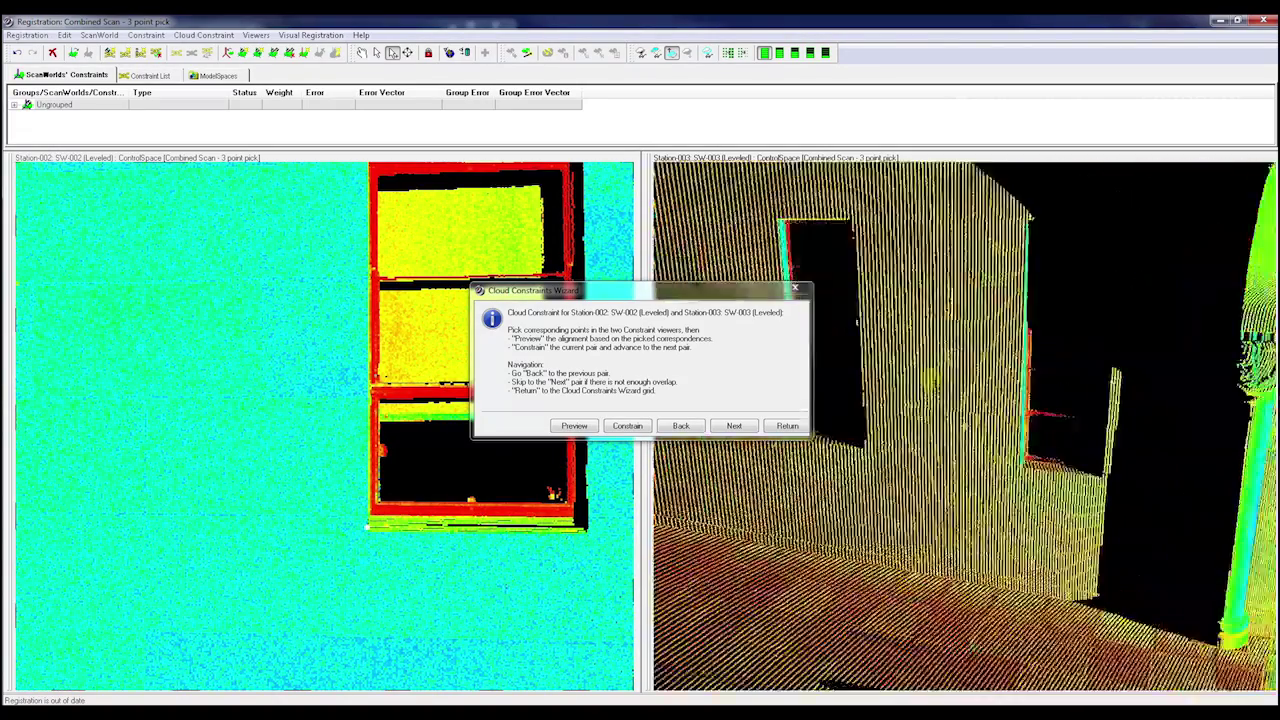
scroll(951, 391, "up", 5)
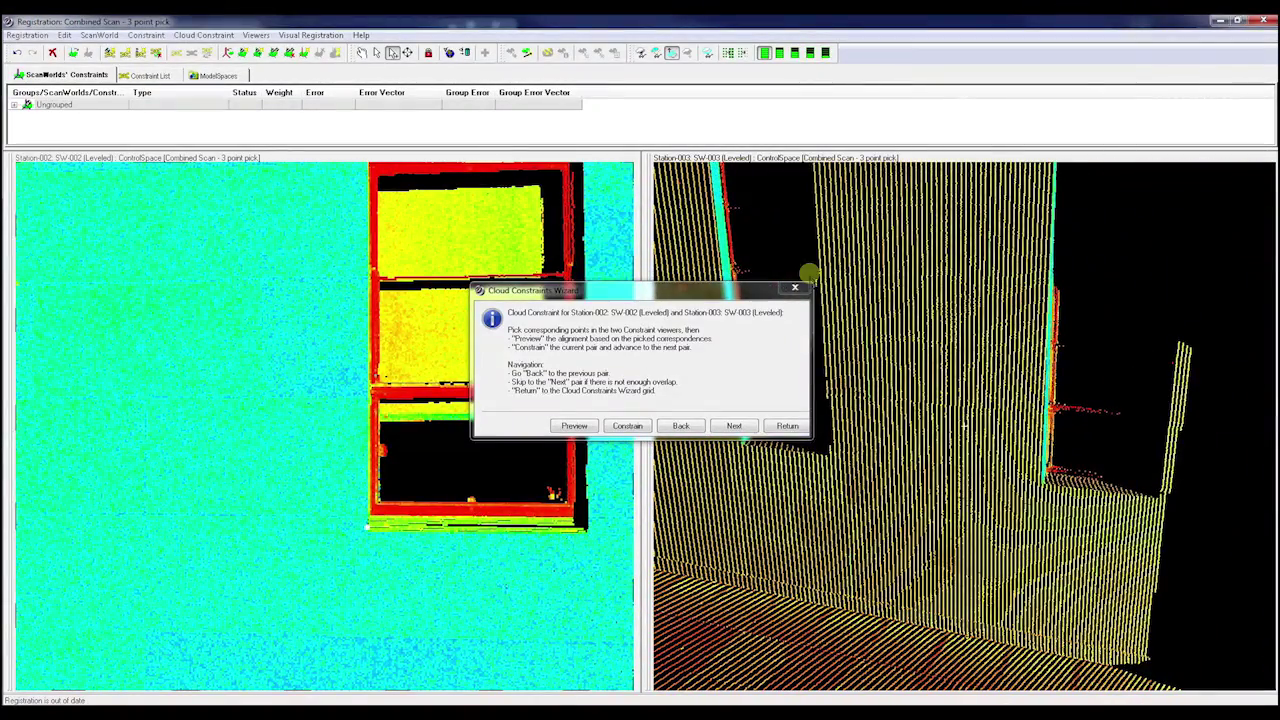
left_click_drag(613, 291, 928, 24)
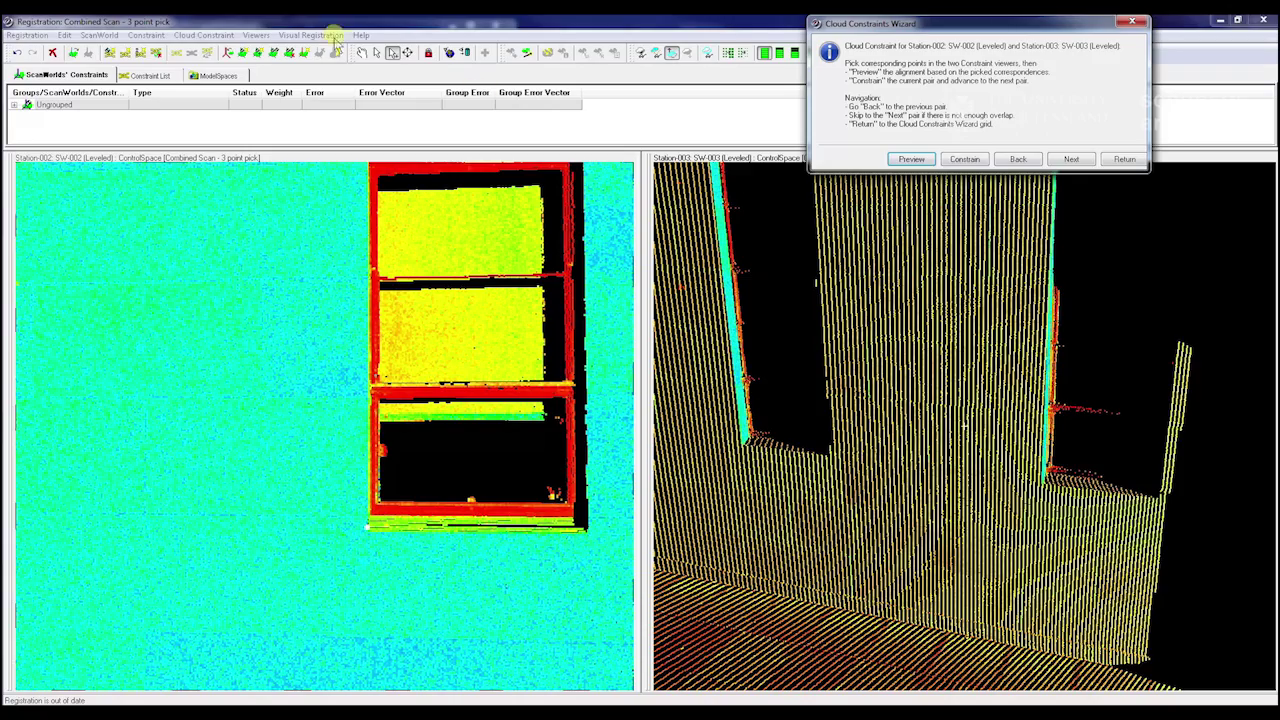
left_click(364, 54)
left_click_drag(838, 427, 1022, 643)
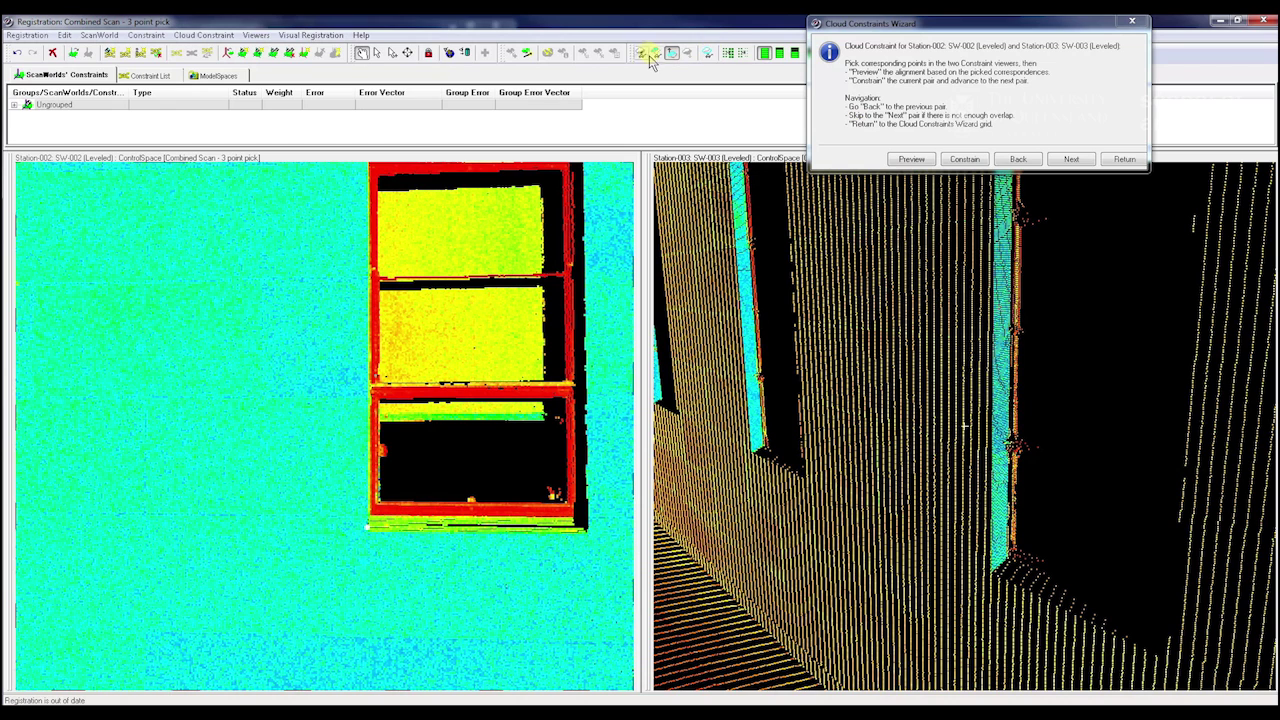
left_click(391, 53)
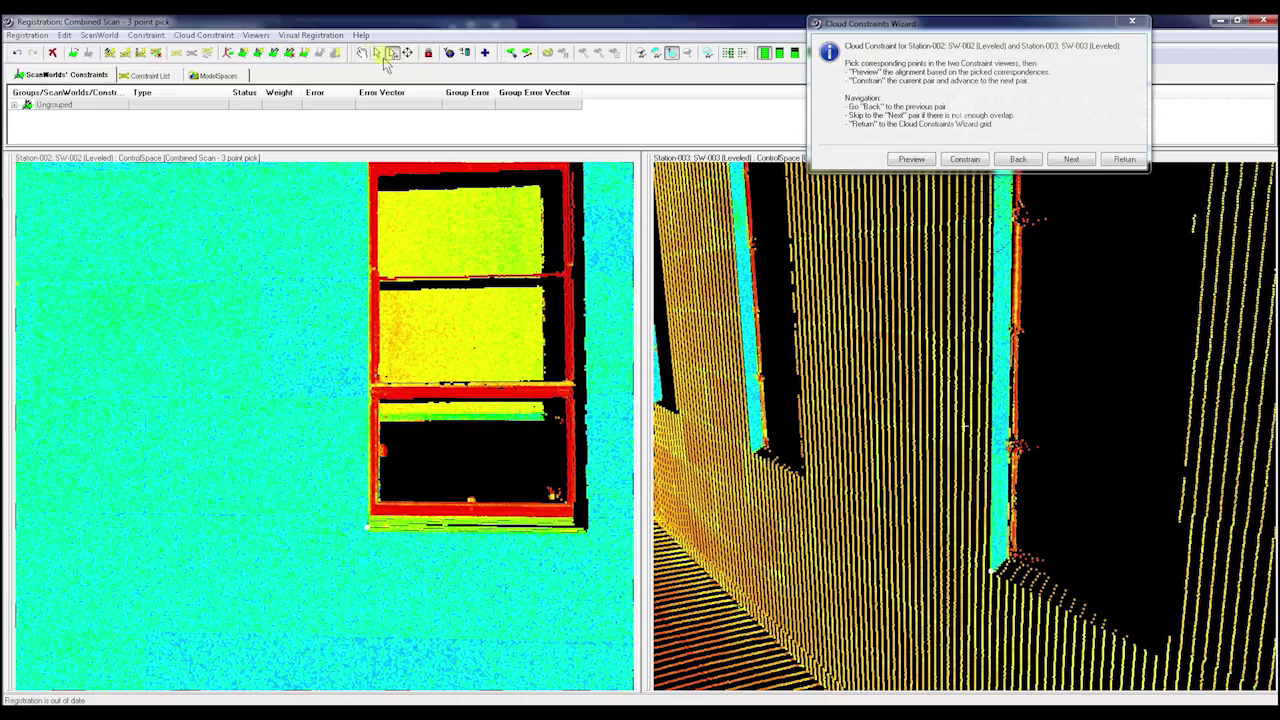
- Pick the lower-right corner of the next arcade window in the Station-002 scan as the second constraint point
scroll(427, 372, "down", 10)
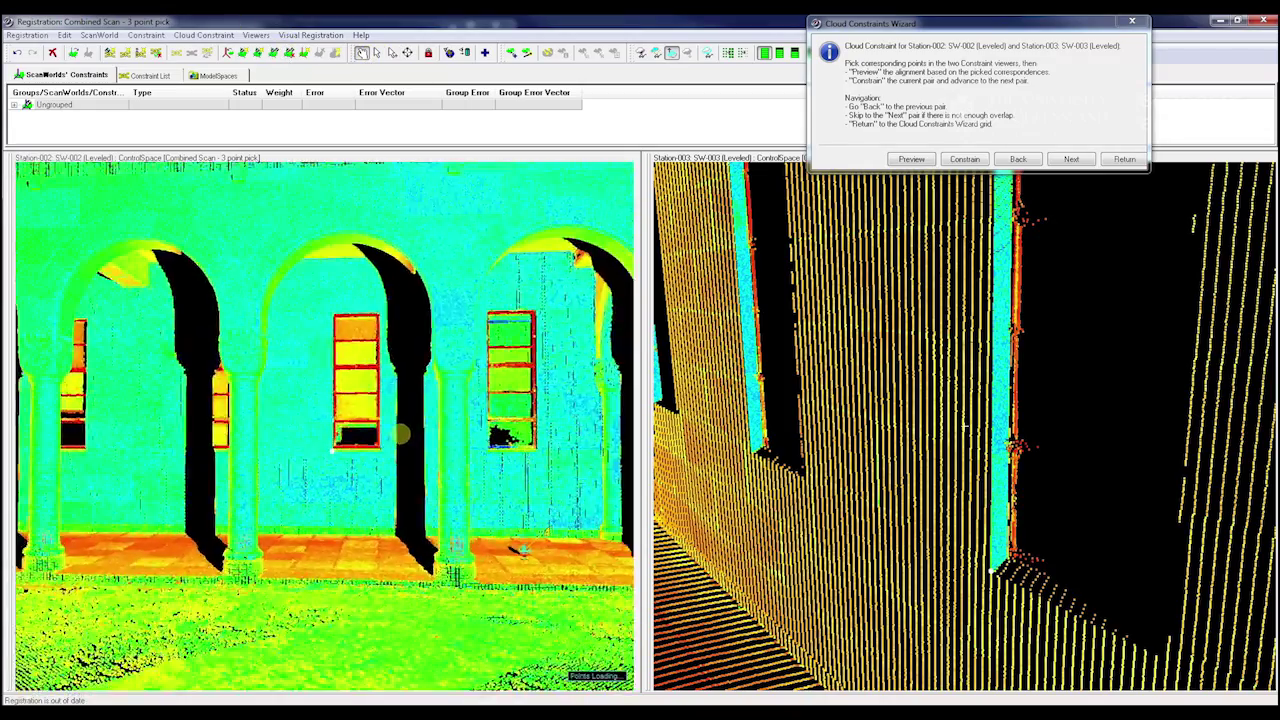
left_click_drag(464, 440, 427, 381)
scroll(365, 546, "up", 8)
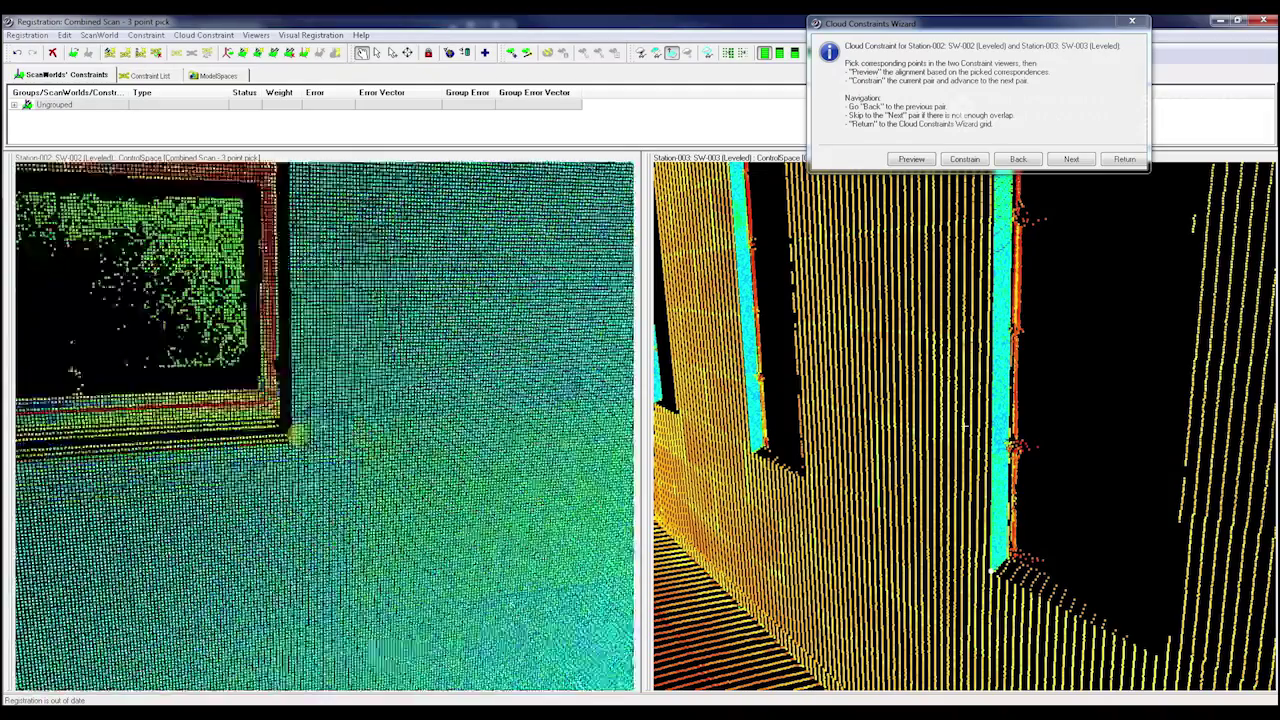
scroll(315, 446, "up", 6)
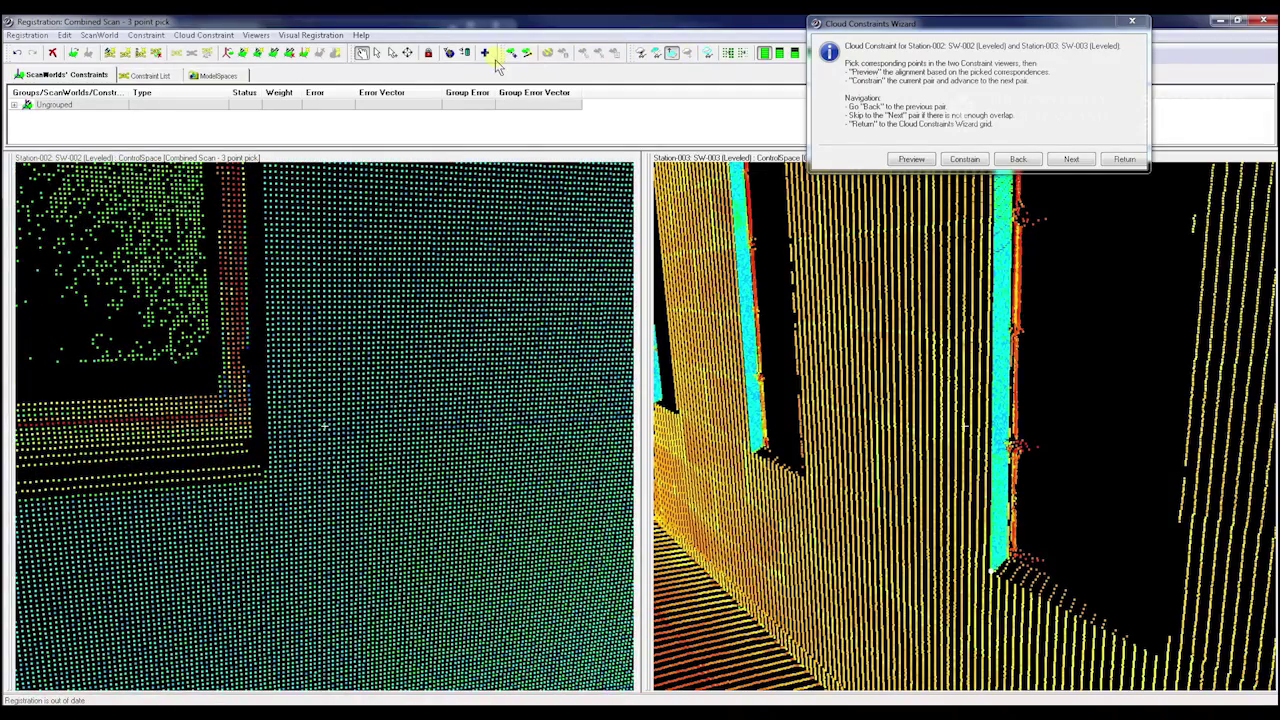
left_click(392, 54)
- Pick the matching lower-right corner of the end window in the Station-003 scan as the second corresponding point
left_click(361, 52)
left_click_drag(968, 485, 942, 268)
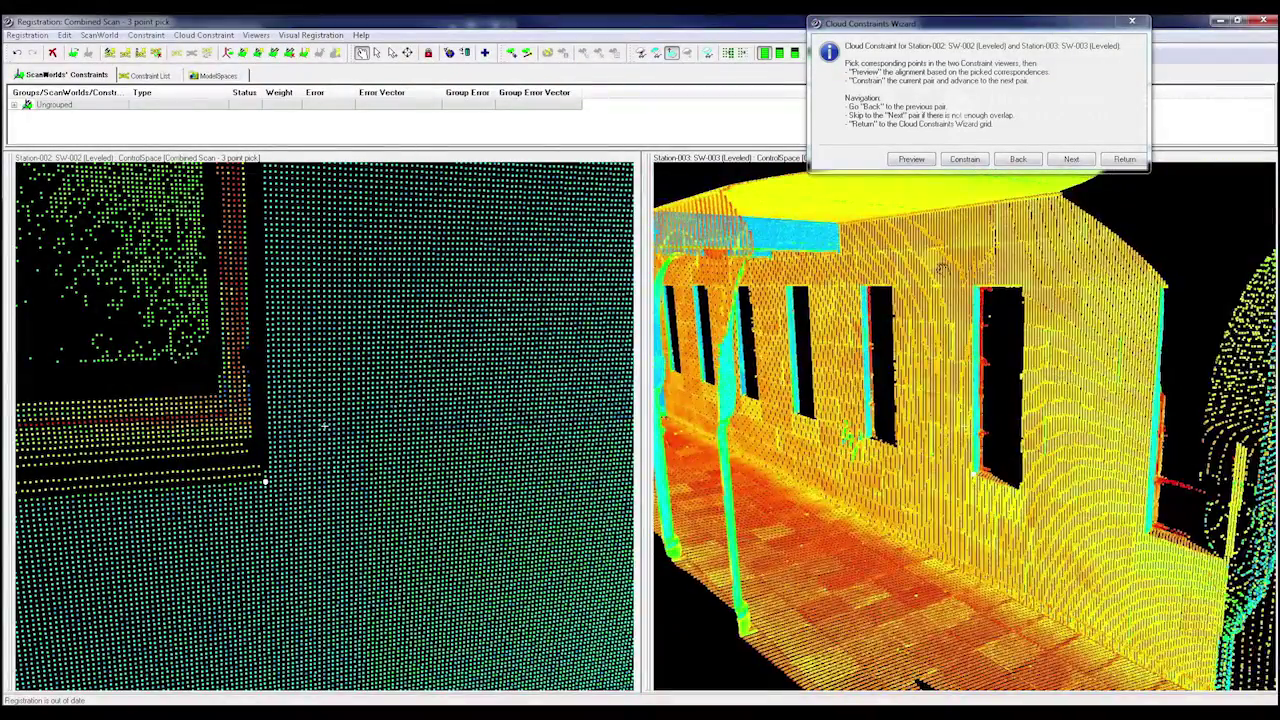
left_click_drag(990, 440, 895, 455)
middle_click_drag(900, 450, 876, 625)
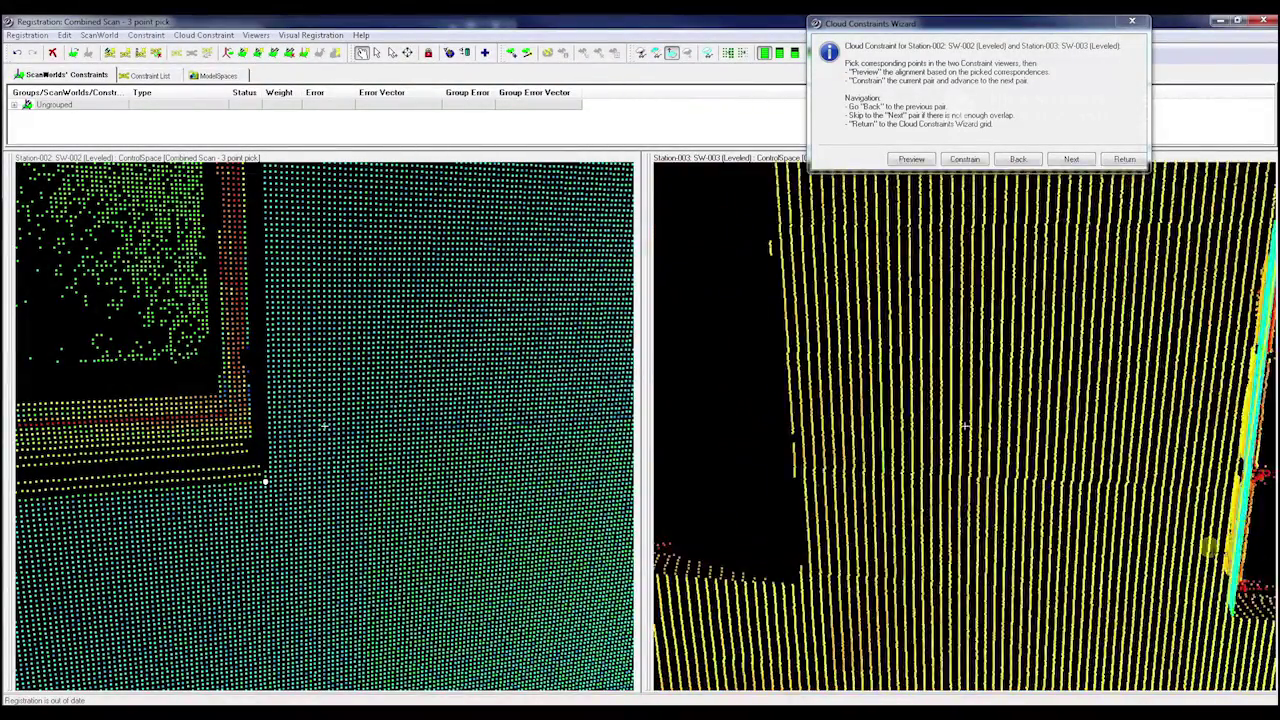
right_click_drag(1210, 547, 808, 460)
right_click_drag(1040, 495, 949, 477)
right_click_drag(1086, 536, 1000, 476)
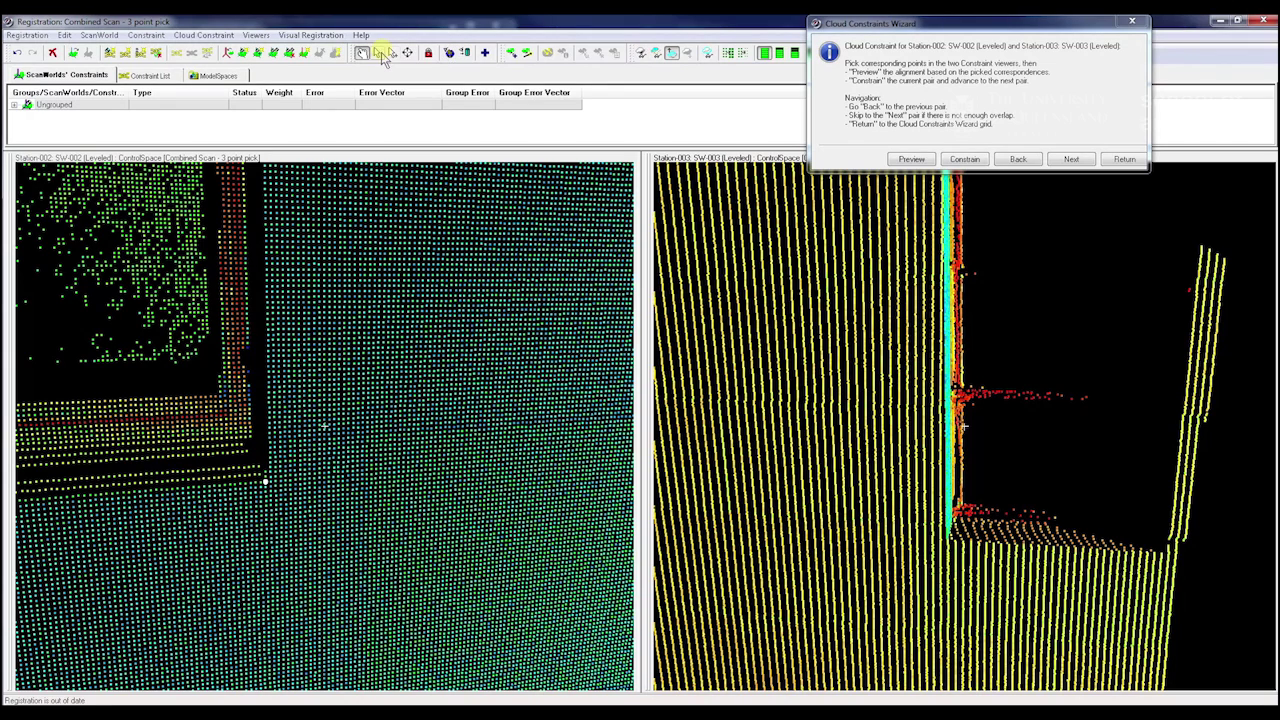
left_click(392, 52)
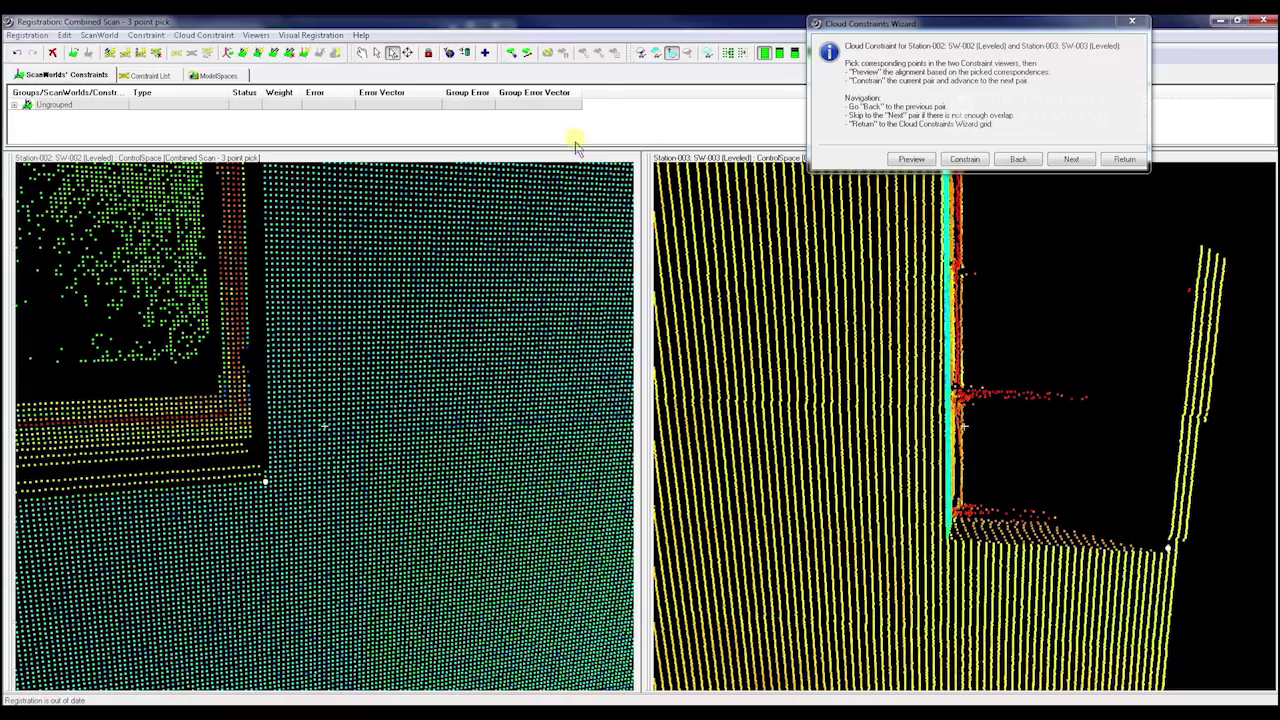
- Pick the wall corner just below the arcade ceiling in the Station-002 scan as the third constraint point
scroll(533, 480, "down", 15)
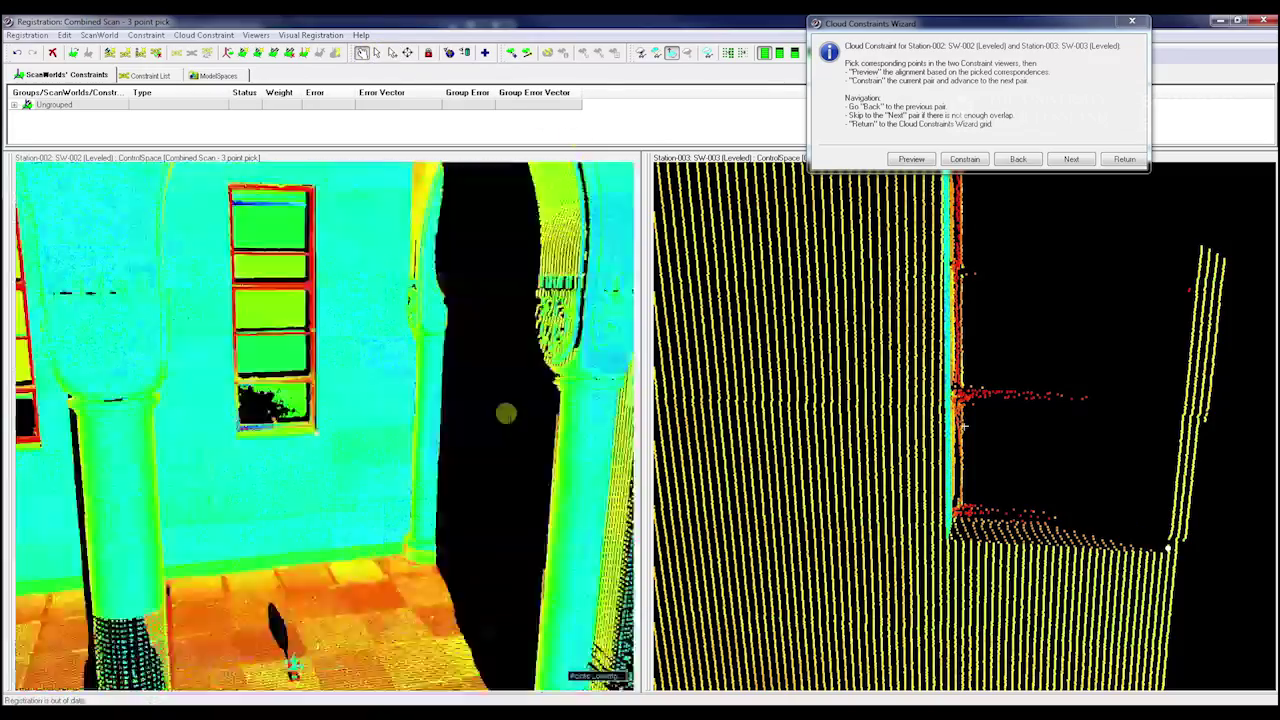
left_click_drag(460, 430, 590, 420)
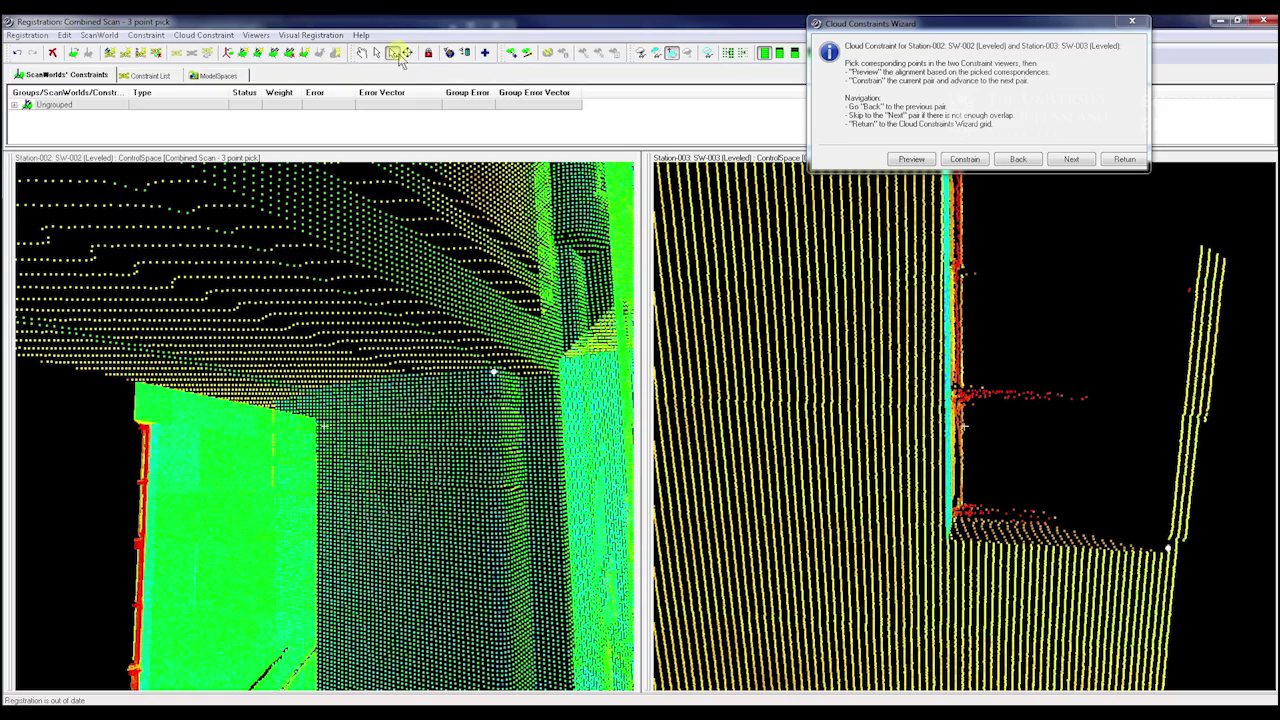
- Pick the matching wall corner just below the arcade ceiling in the Station-003 scan as the third corresponding point
left_click(366, 53)
left_click(1036, 530)
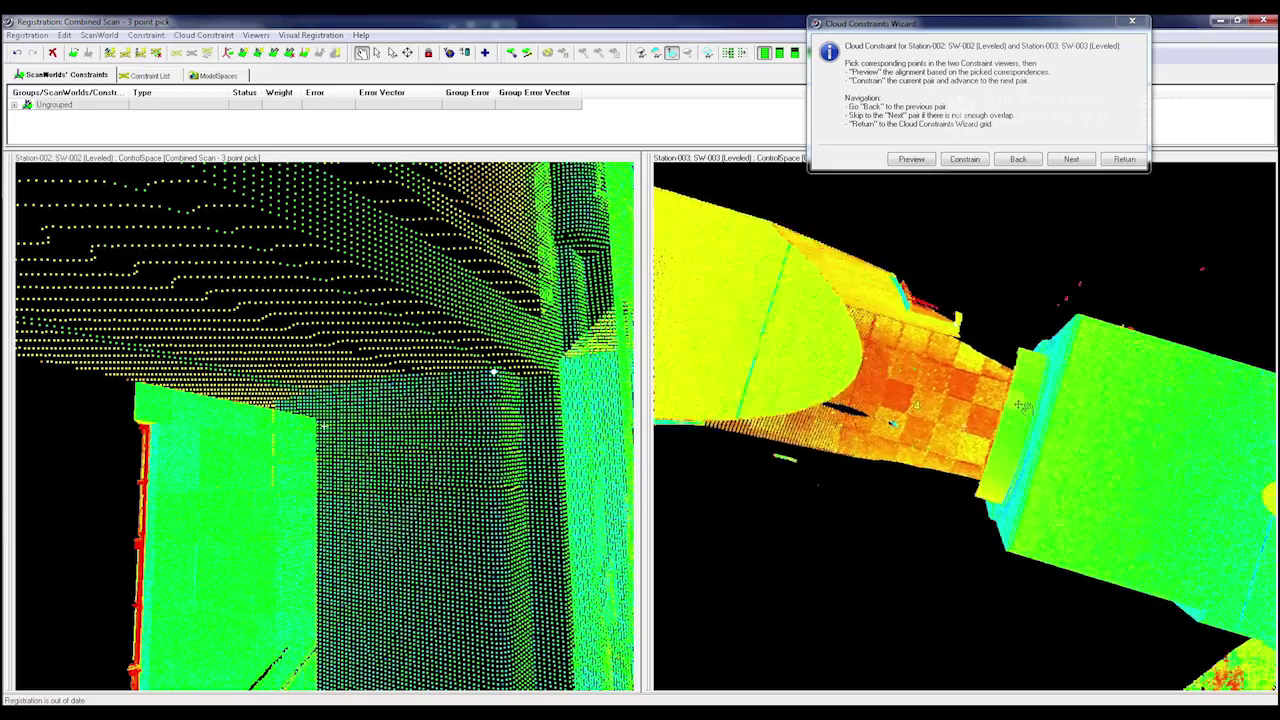
right_click_drag(1236, 483, 1007, 390)
left_click_drag(944, 379, 1012, 577)
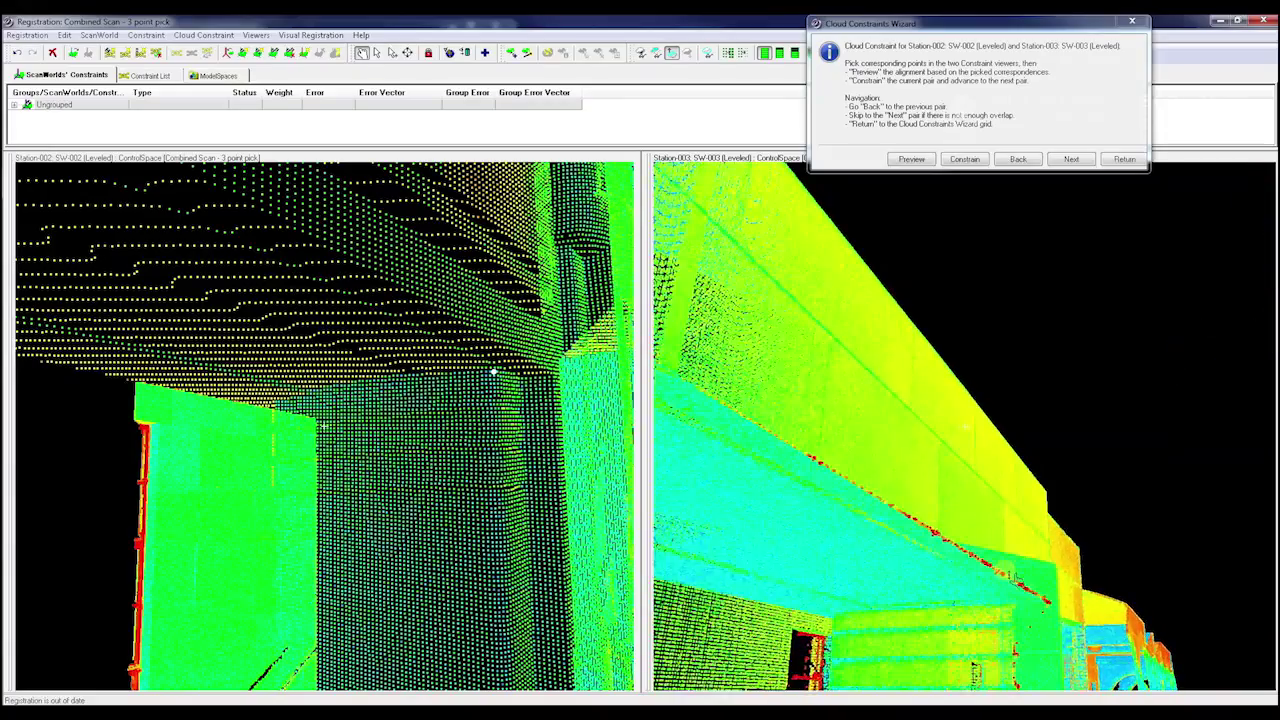
left_click_drag(1008, 464, 1017, 600)
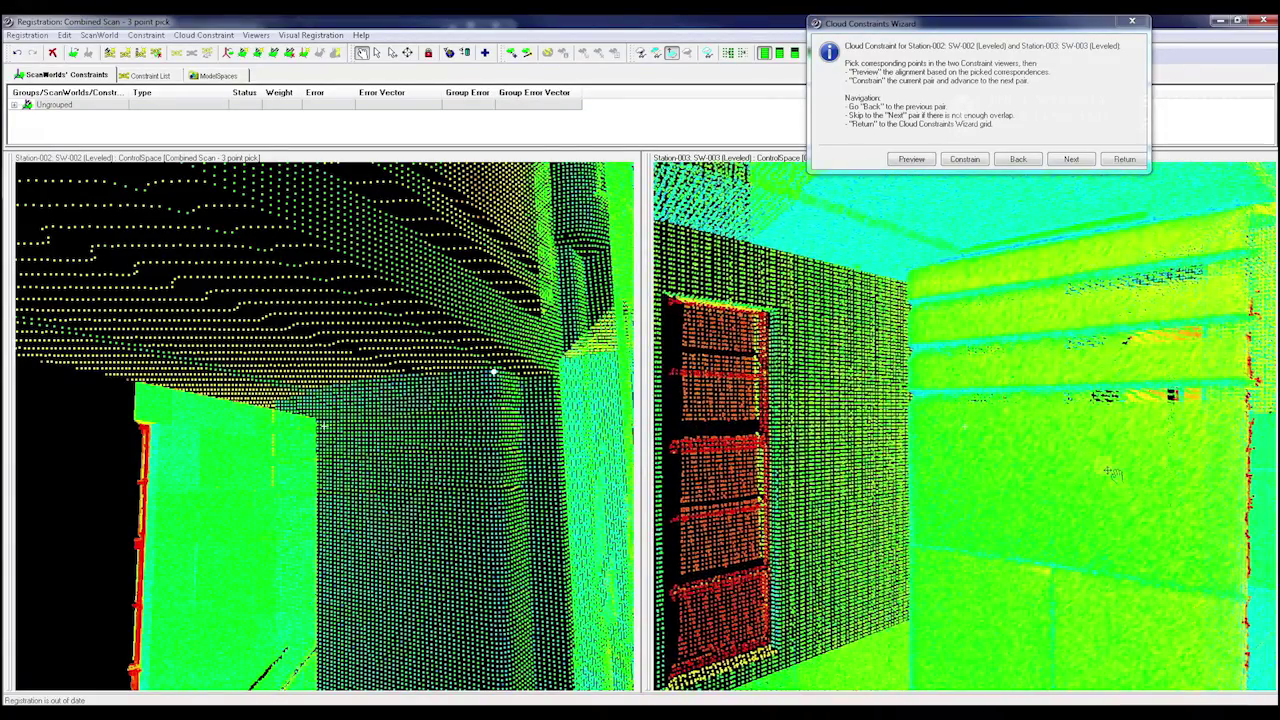
left_click_drag(1013, 463, 1024, 194)
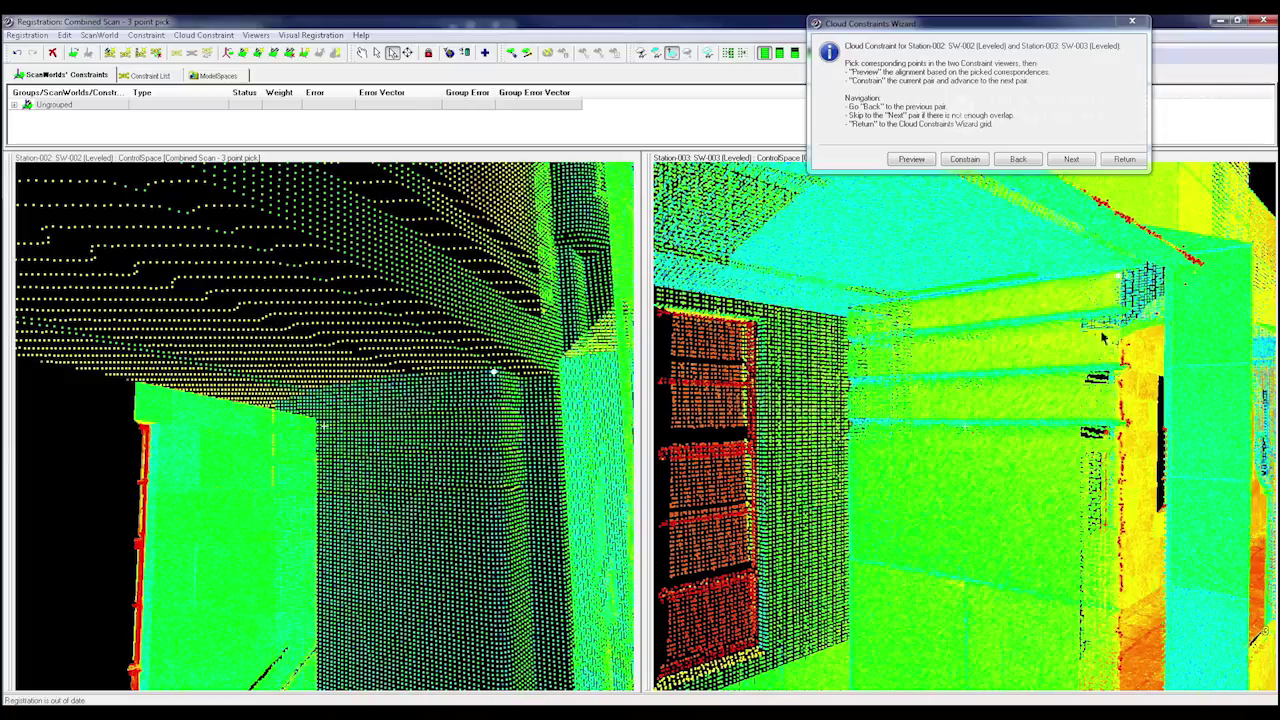
- Preview the Station-002 and Station-003 alignment without saving the temporary ModelSpace, and constrain the pair
left_click(911, 160)
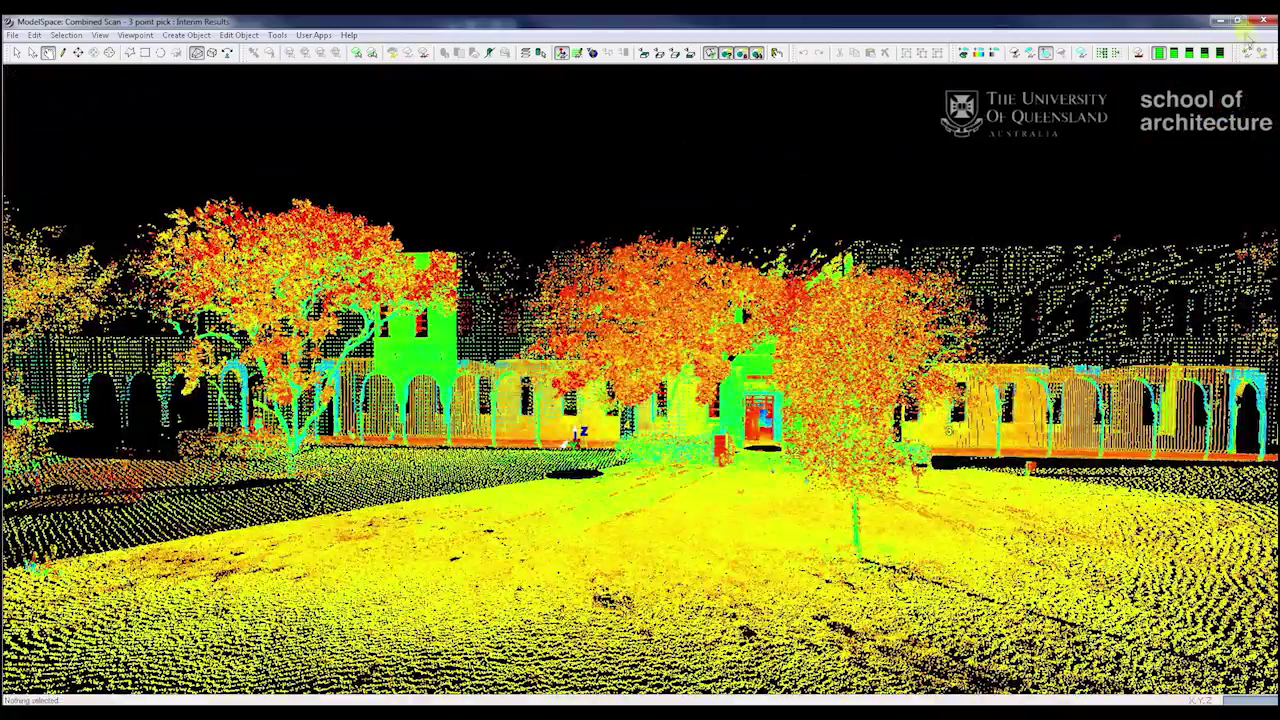
left_click(1262, 22)
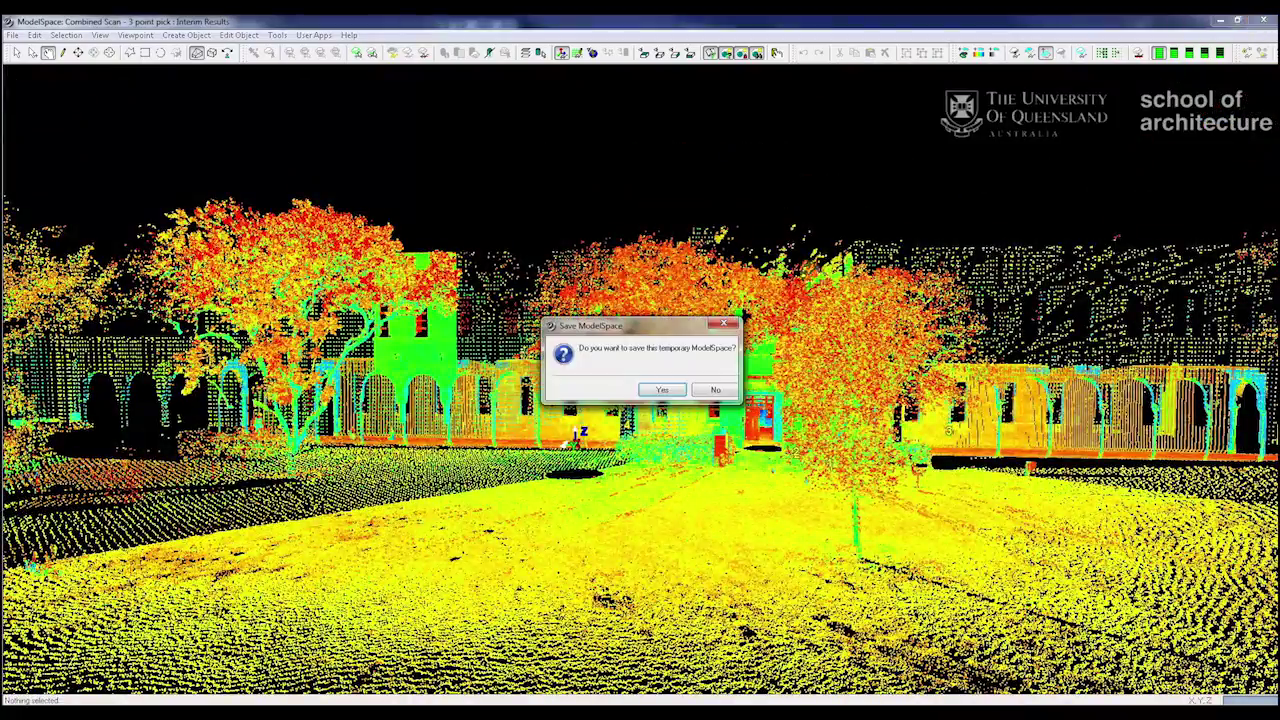
left_click(716, 390)
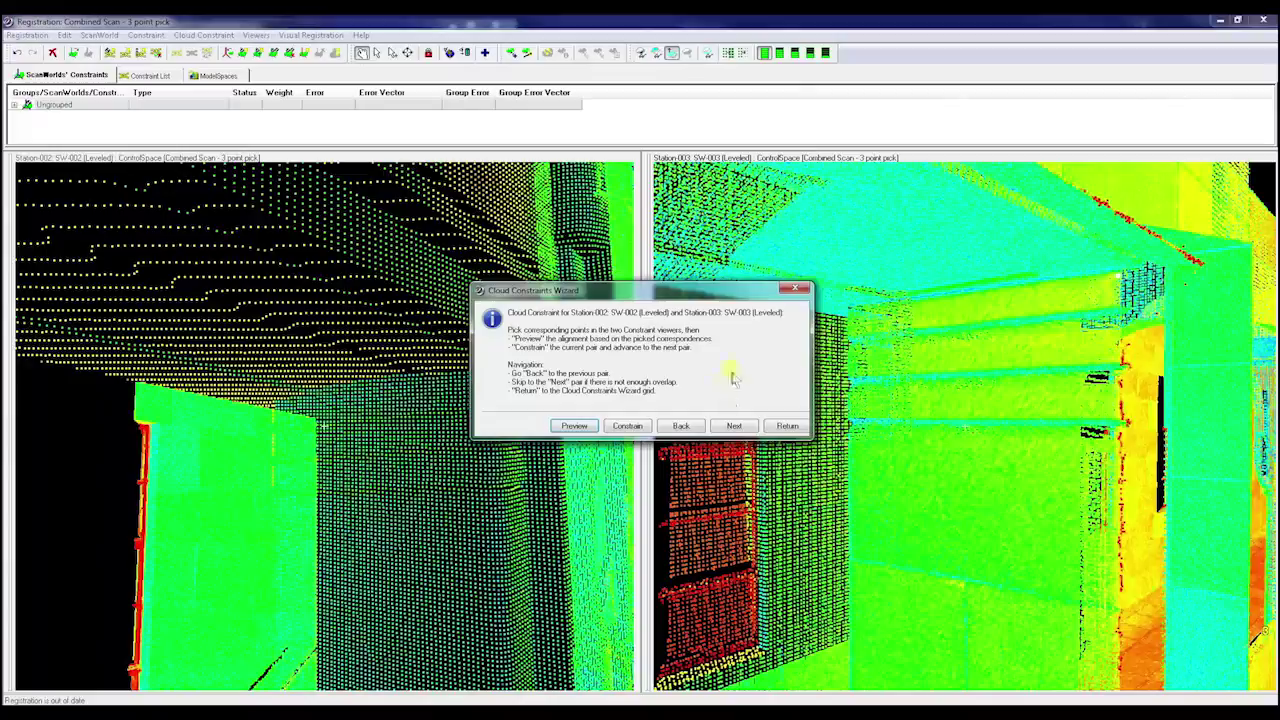
left_click(628, 426)
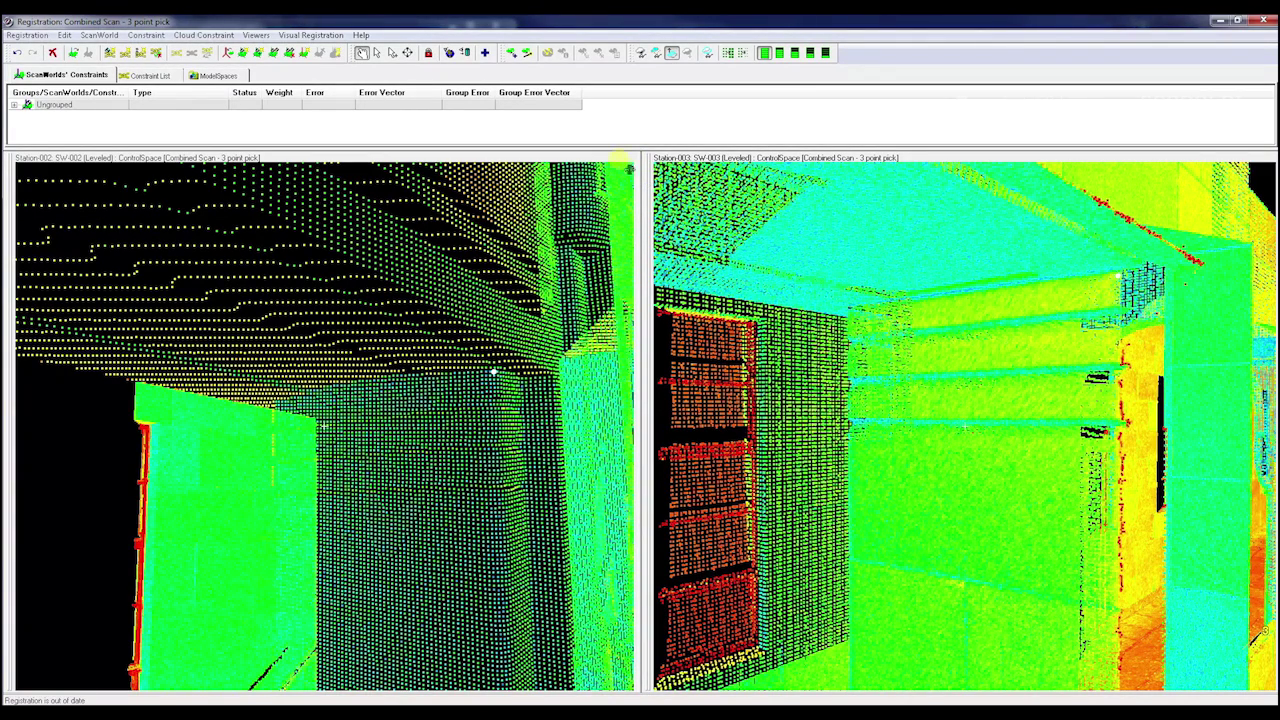
- Show the constraint list in an enlarged area and register the ScanWorlds
left_click_drag(641, 157, 623, 624)
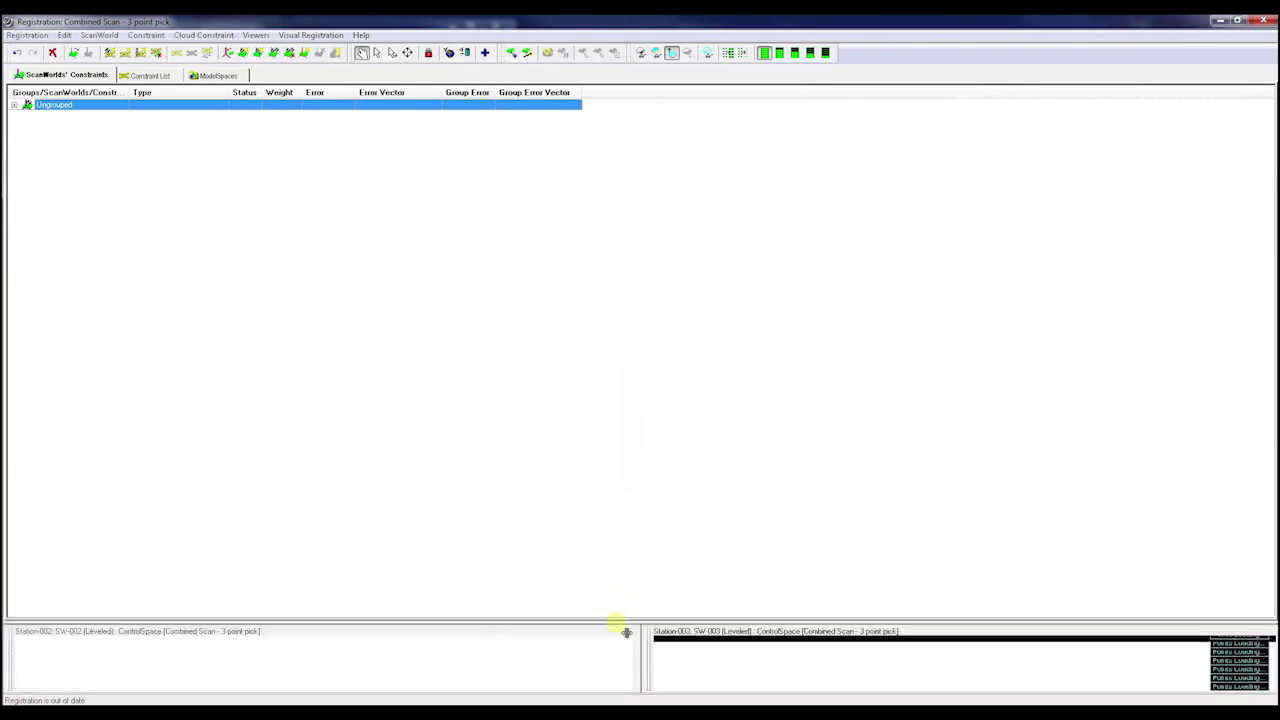
left_click(150, 76)
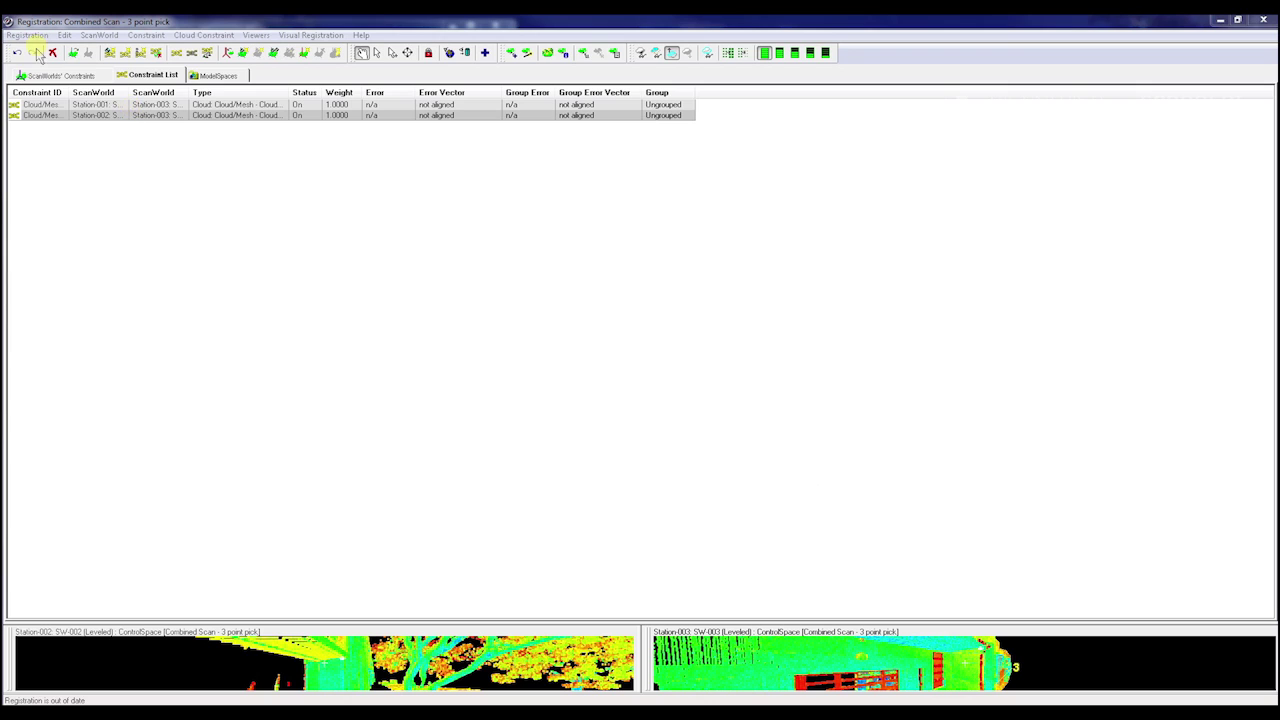
left_click(28, 35)
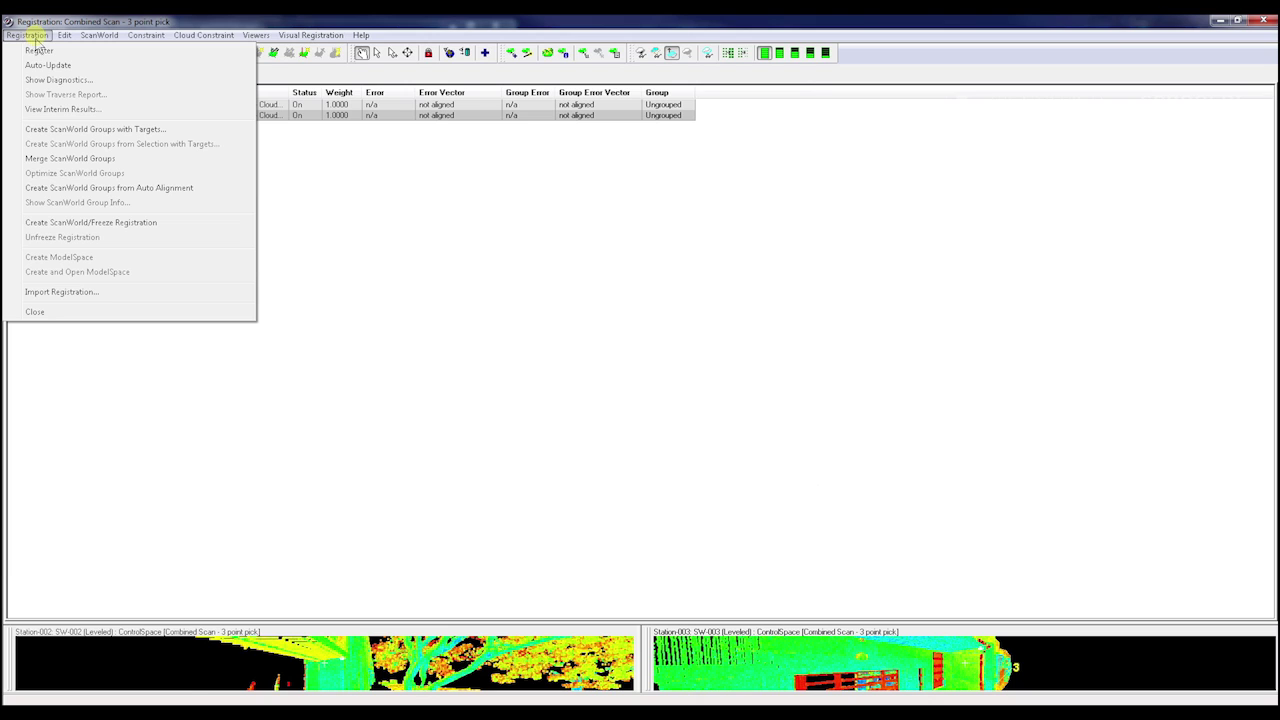
left_click(40, 51)
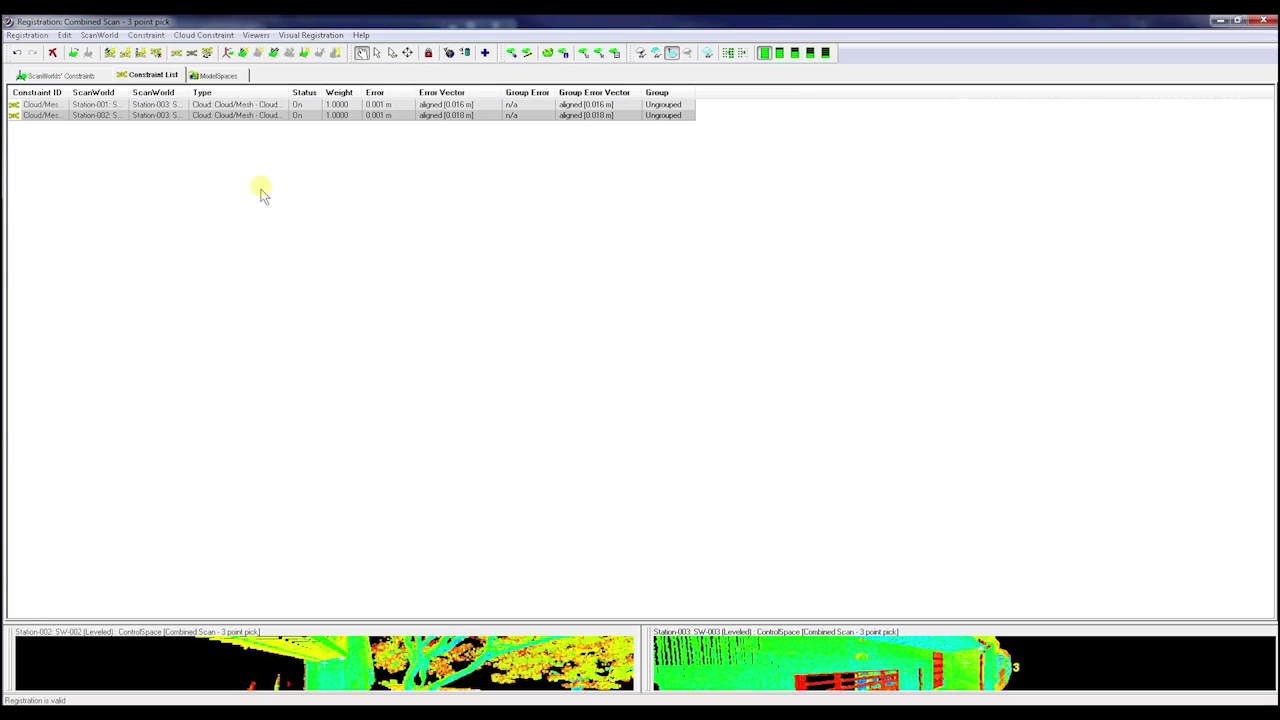
- Auto-add cloud constraints for the remaining overlapping ScanWorlds and dismiss the alignment results
left_click(192, 37)
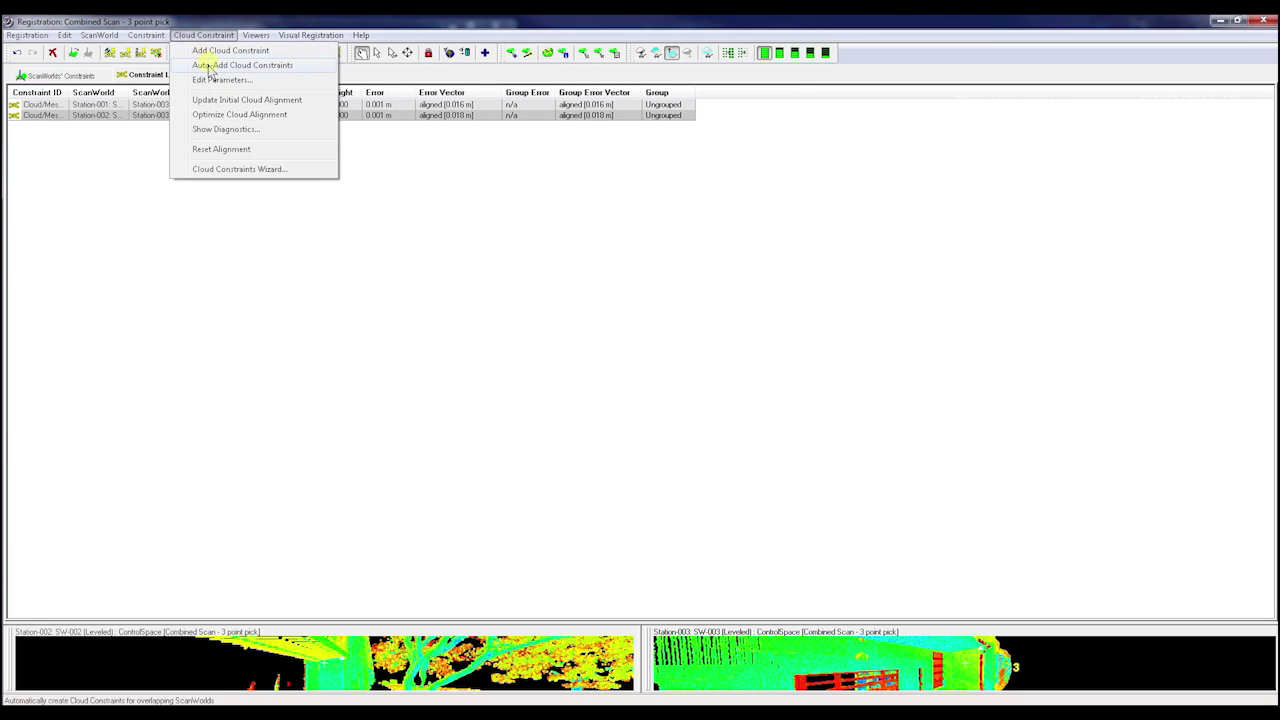
left_click(230, 65)
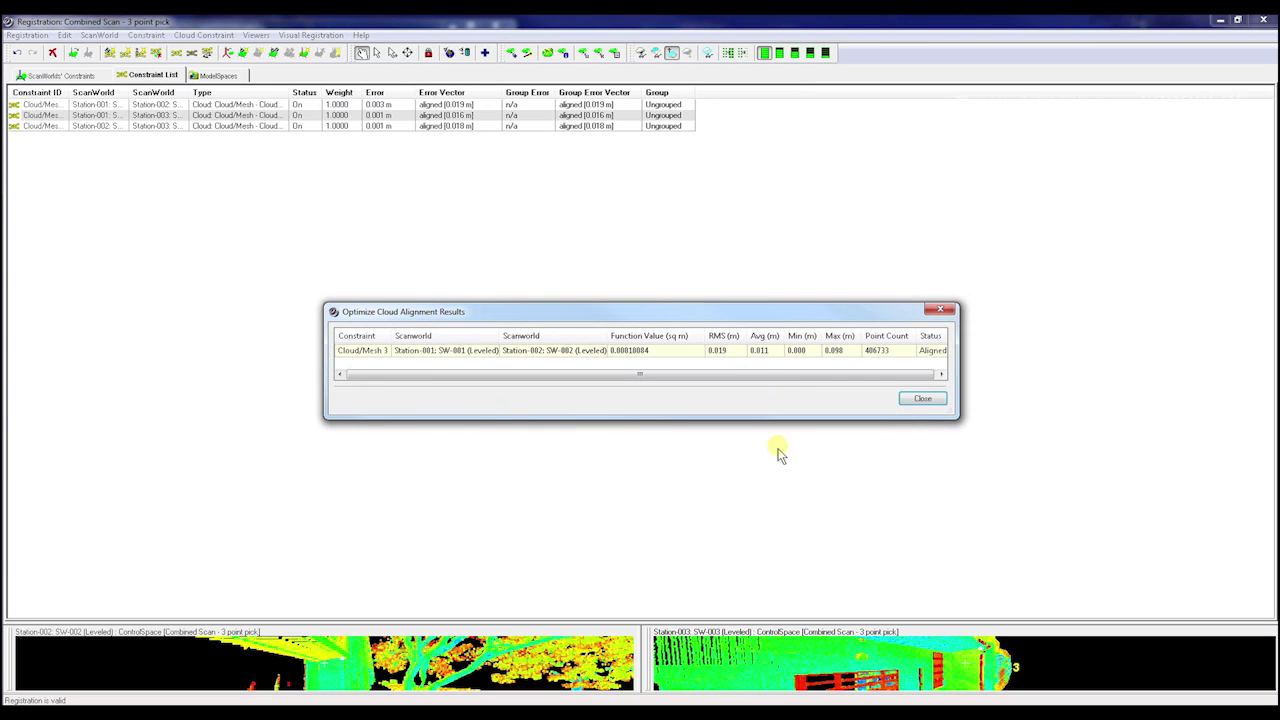
left_click(918, 400)
left_click(634, 354)
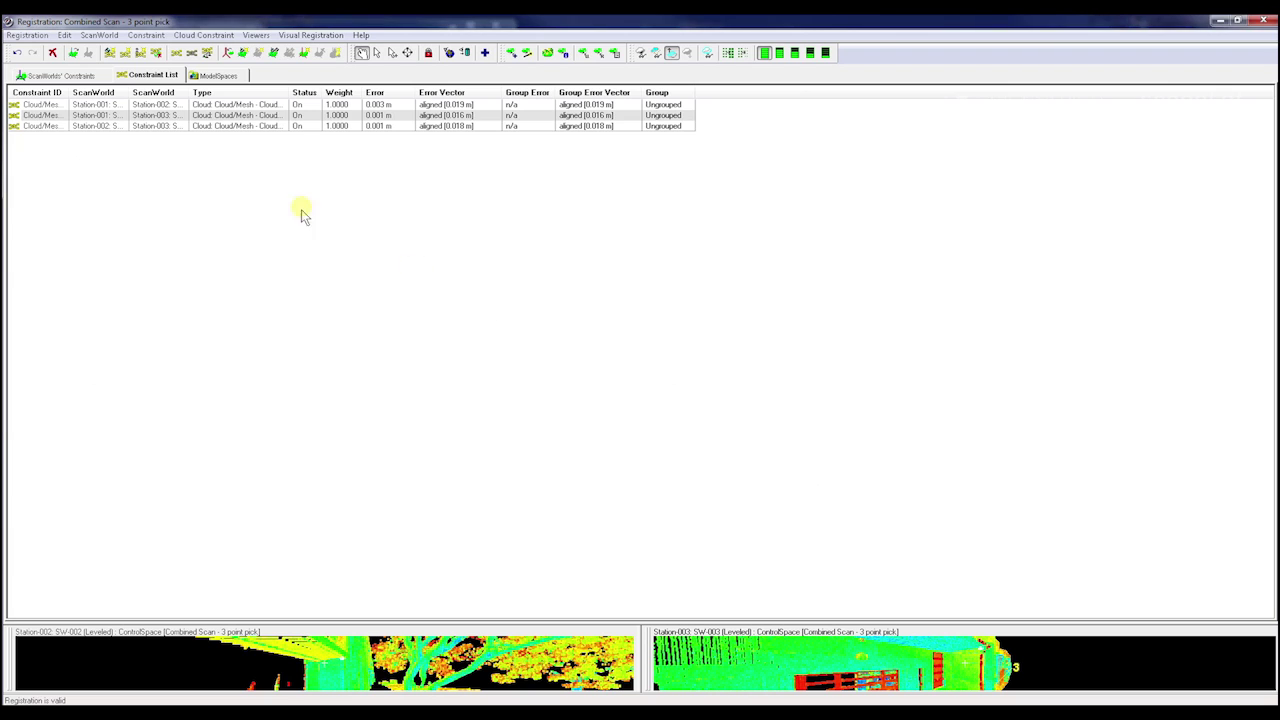
- Optimize the cloud alignment of all three cloud constraints and review the enlarged results table before closing it
left_click(196, 126)
left_click(192, 107, "shift")
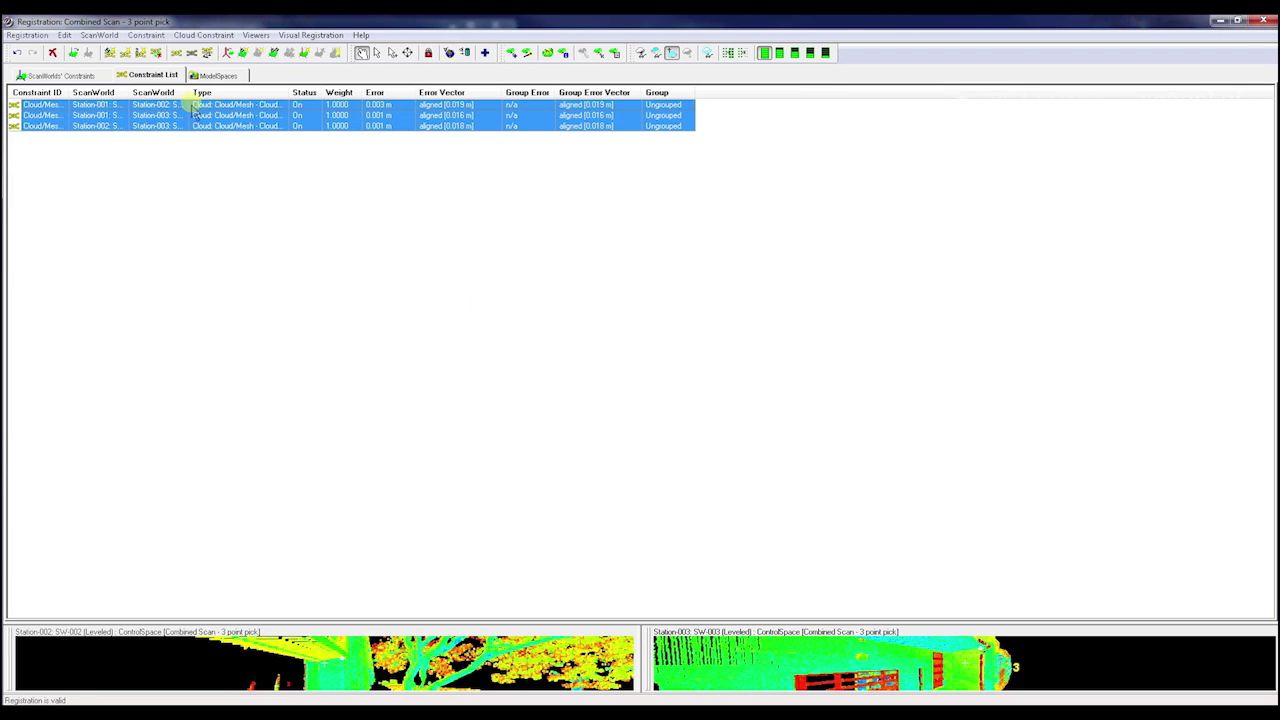
left_click(200, 35)
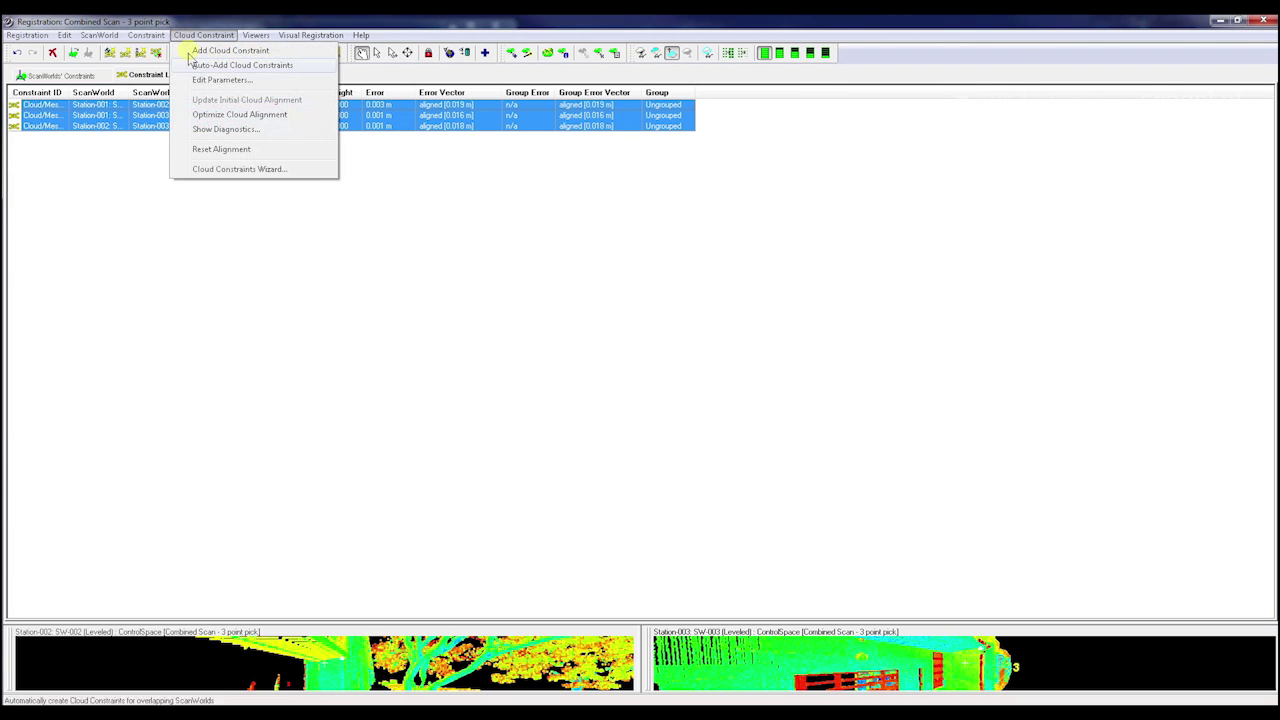
left_click(226, 116)
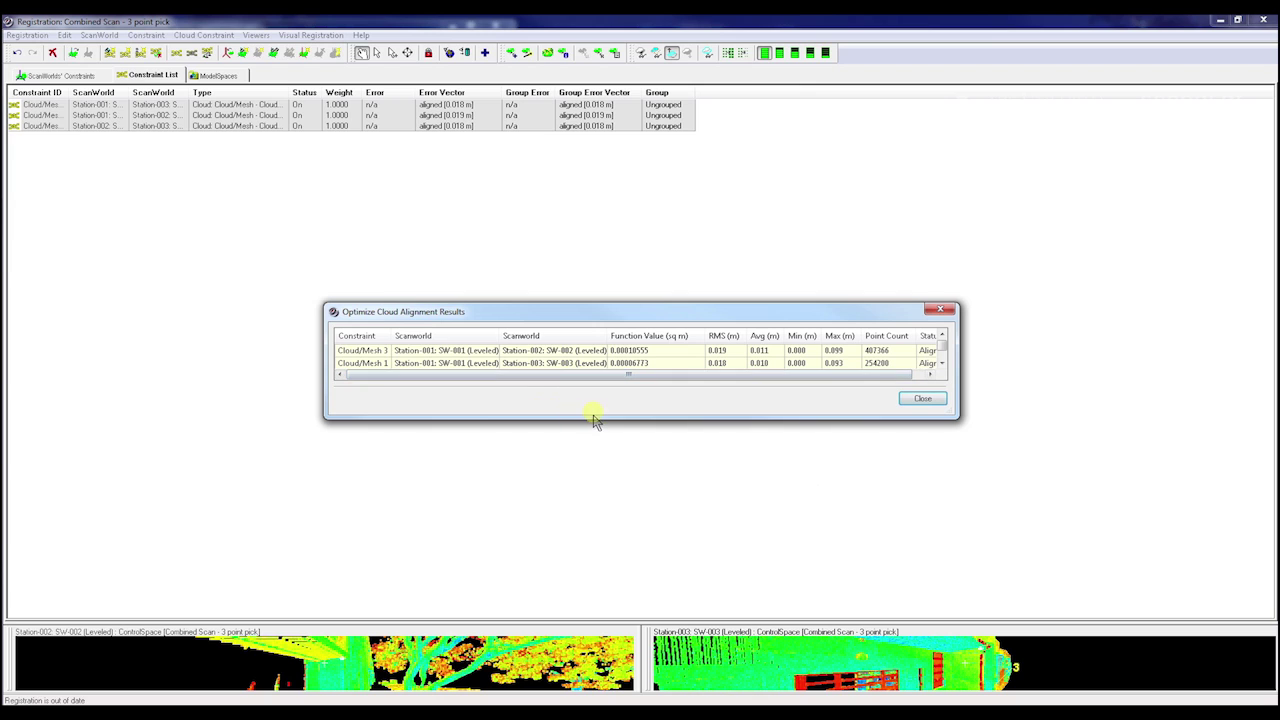
left_click_drag(604, 427, 595, 488)
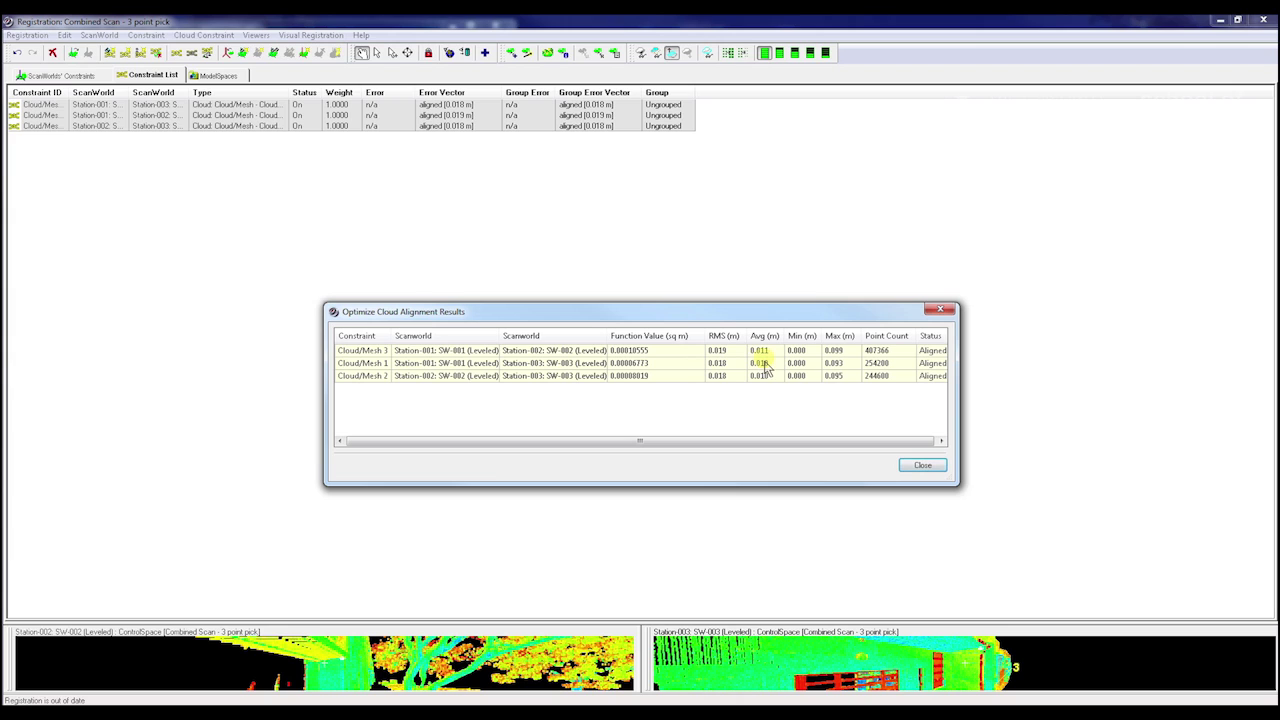
left_click(920, 467)
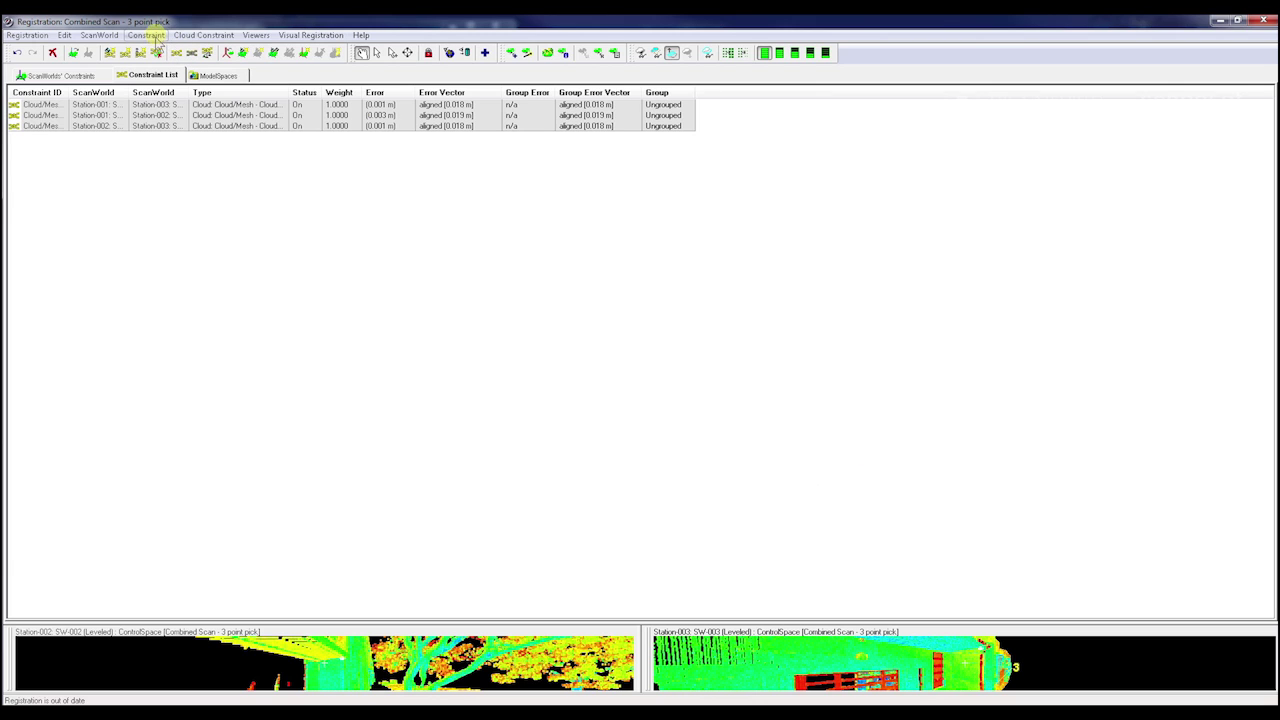
- Freeze the registration, then create and open a ModelSpace from it
left_click(27, 35)
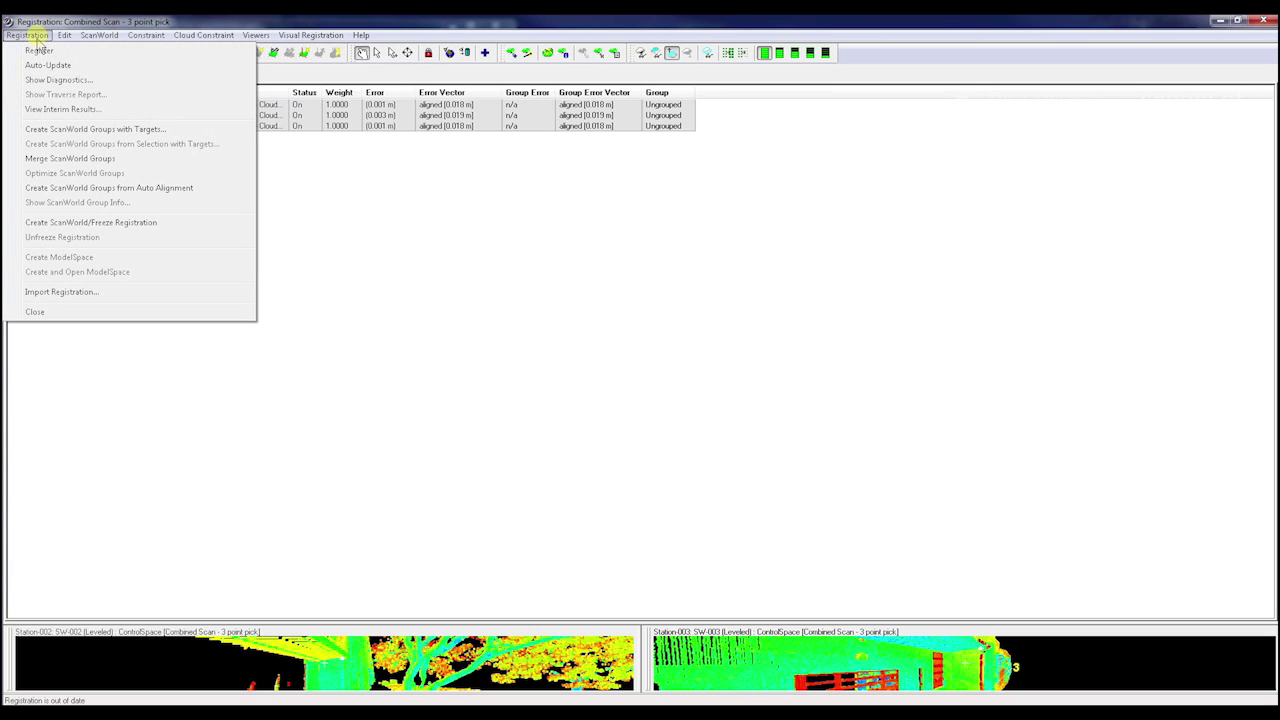
left_click(104, 228)
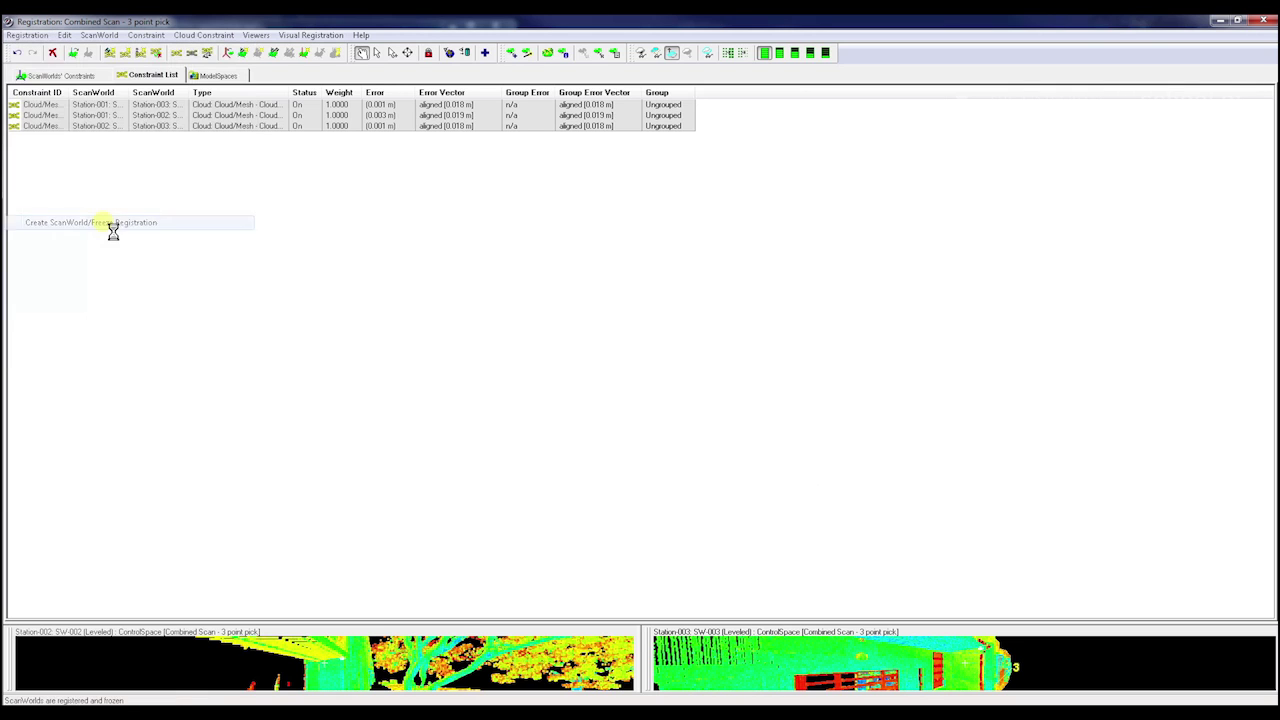
left_click(24, 36)
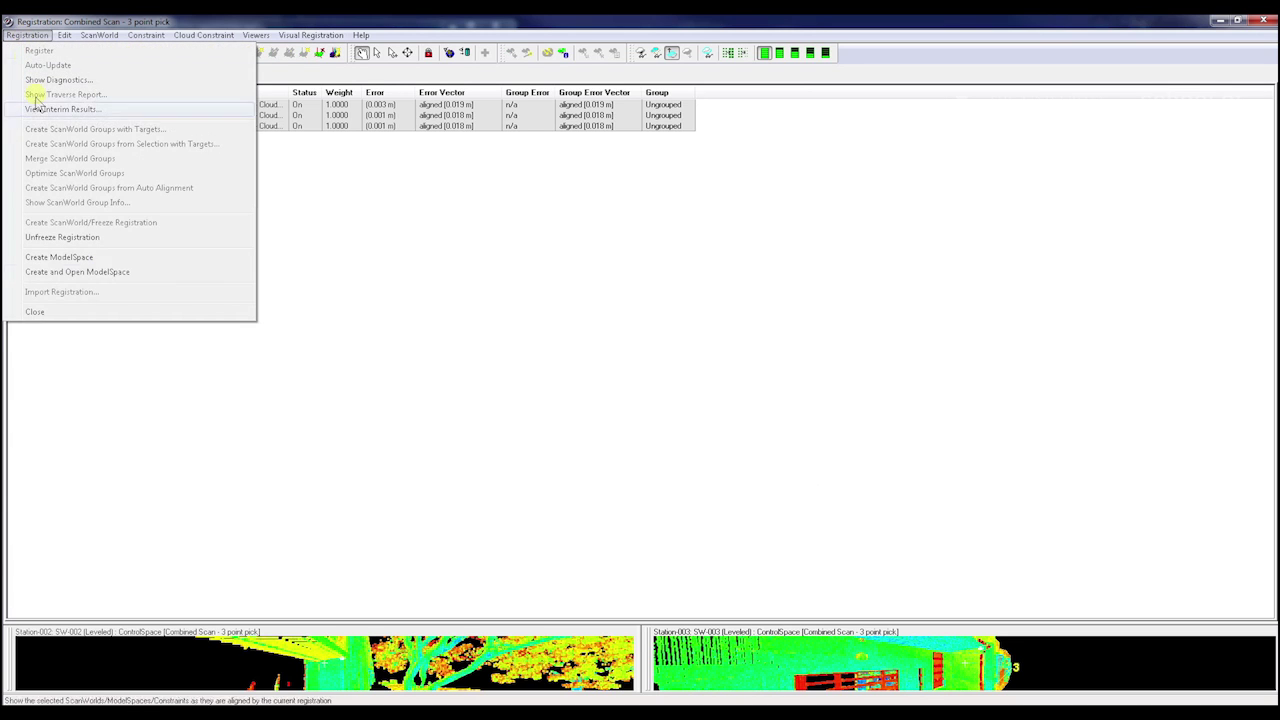
left_click(104, 272)
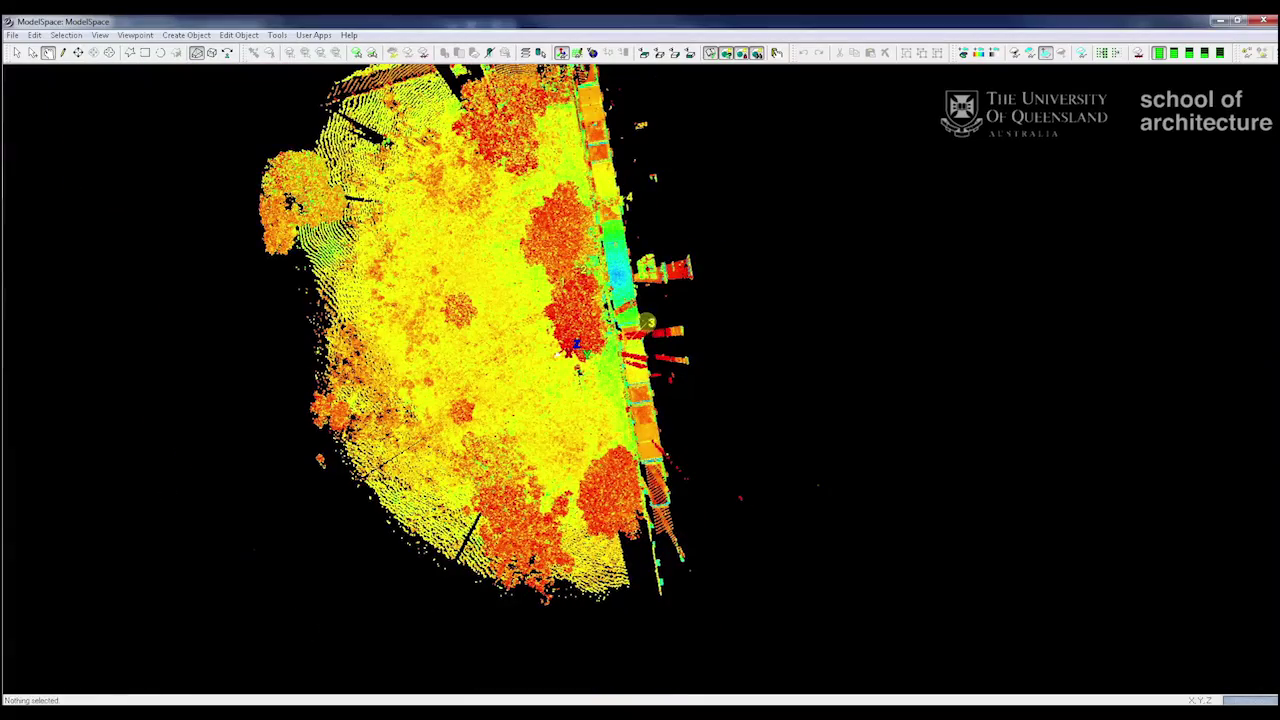
- Use the ScanWorld Explorer to give each station's point cloud its own color in the ModelSpace
right_click_drag(701, 370, 683, 392)
left_click_drag(677, 417, 660, 420)
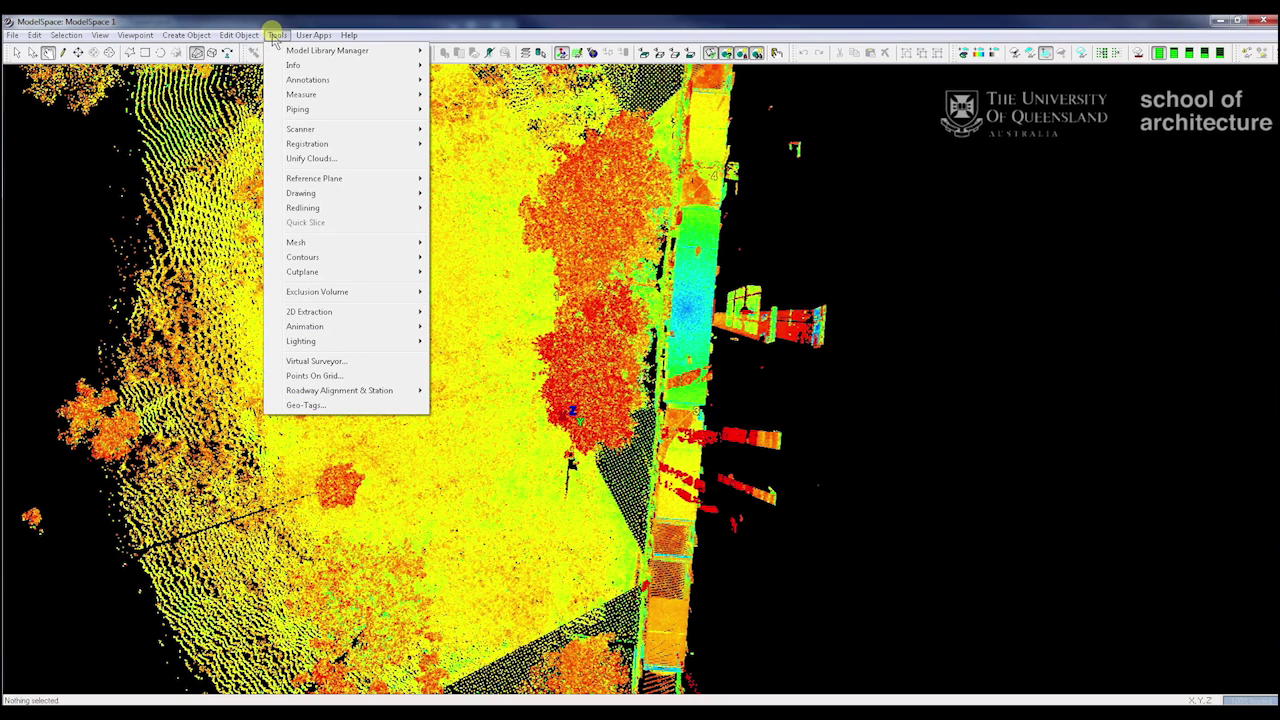
mouse_move(320, 128)
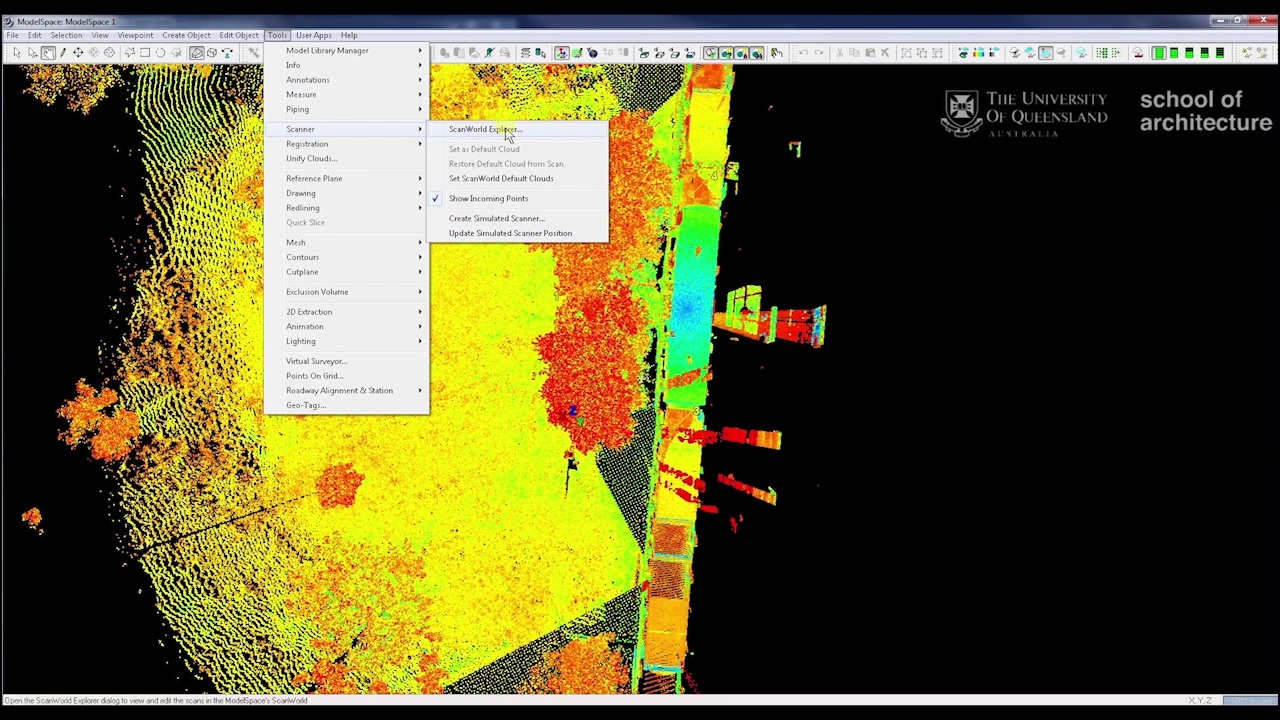
left_click(486, 129)
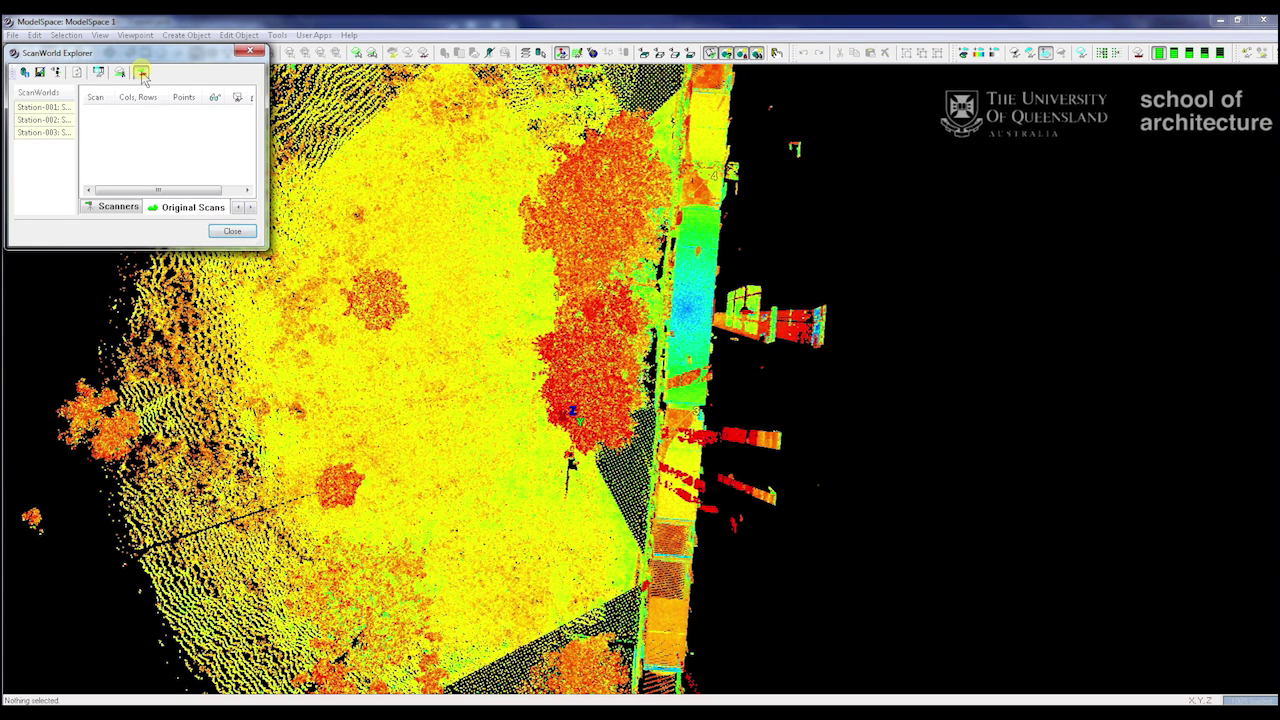
left_click(141, 74)
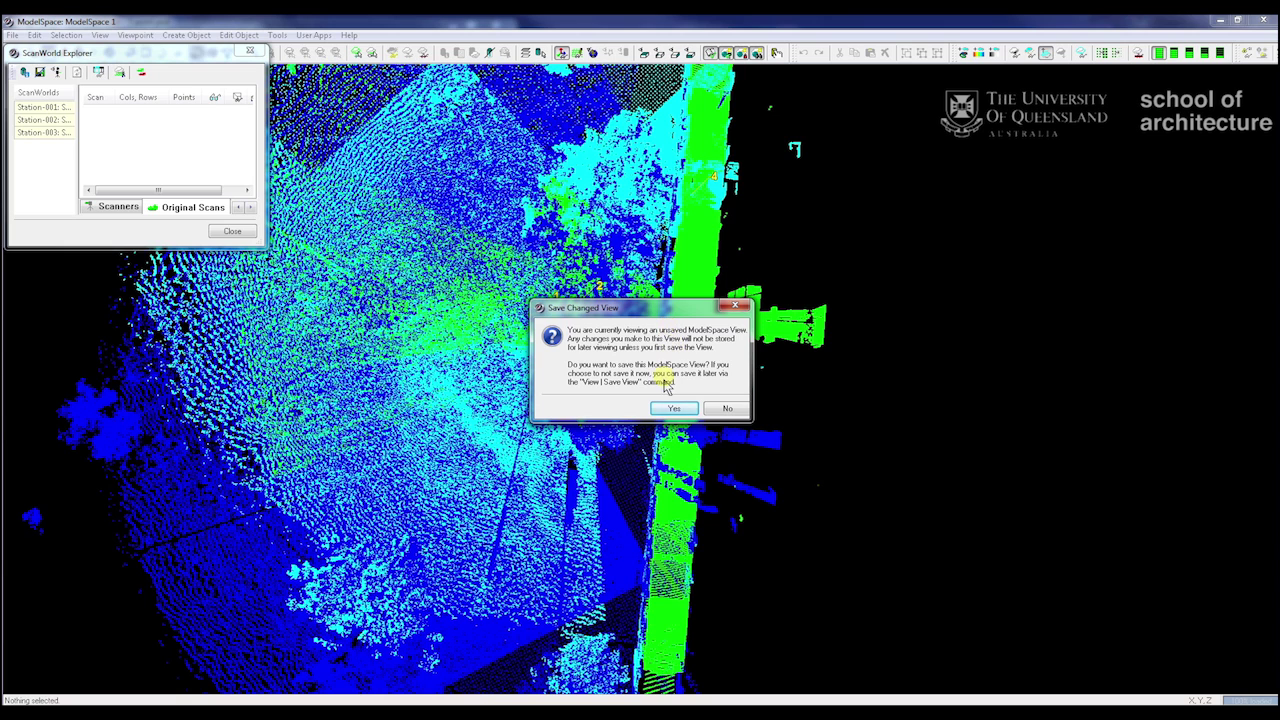
- Save the changed view as "ModelSpace 1 View 1" and close the ScanWorld Explorer
left_click(676, 409)
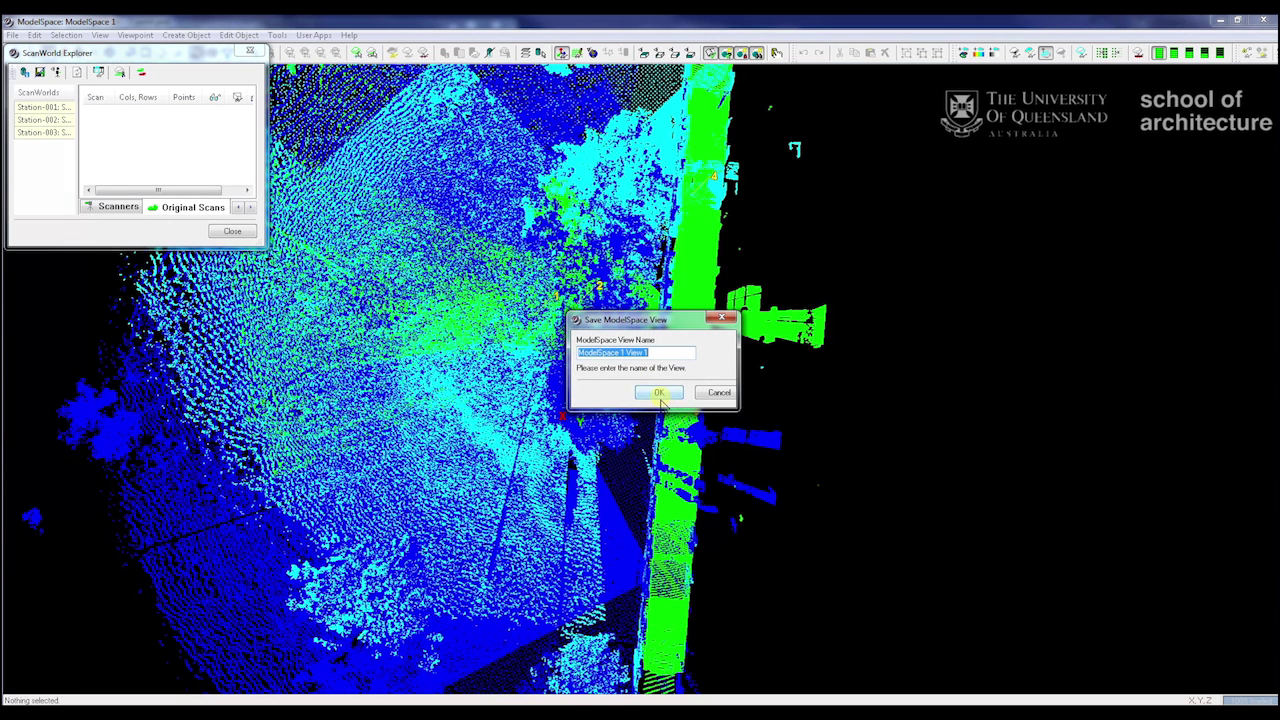
left_click(660, 394)
left_click_drag(709, 406, 720, 433)
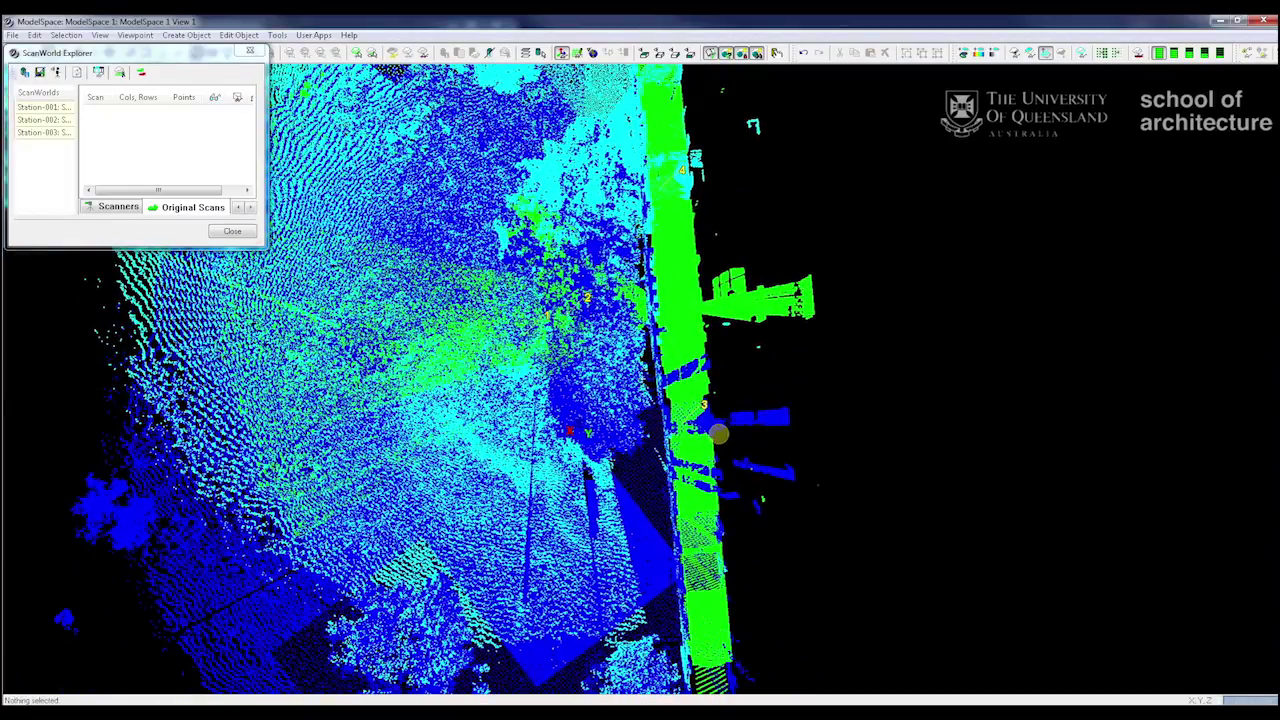
left_click(232, 230)
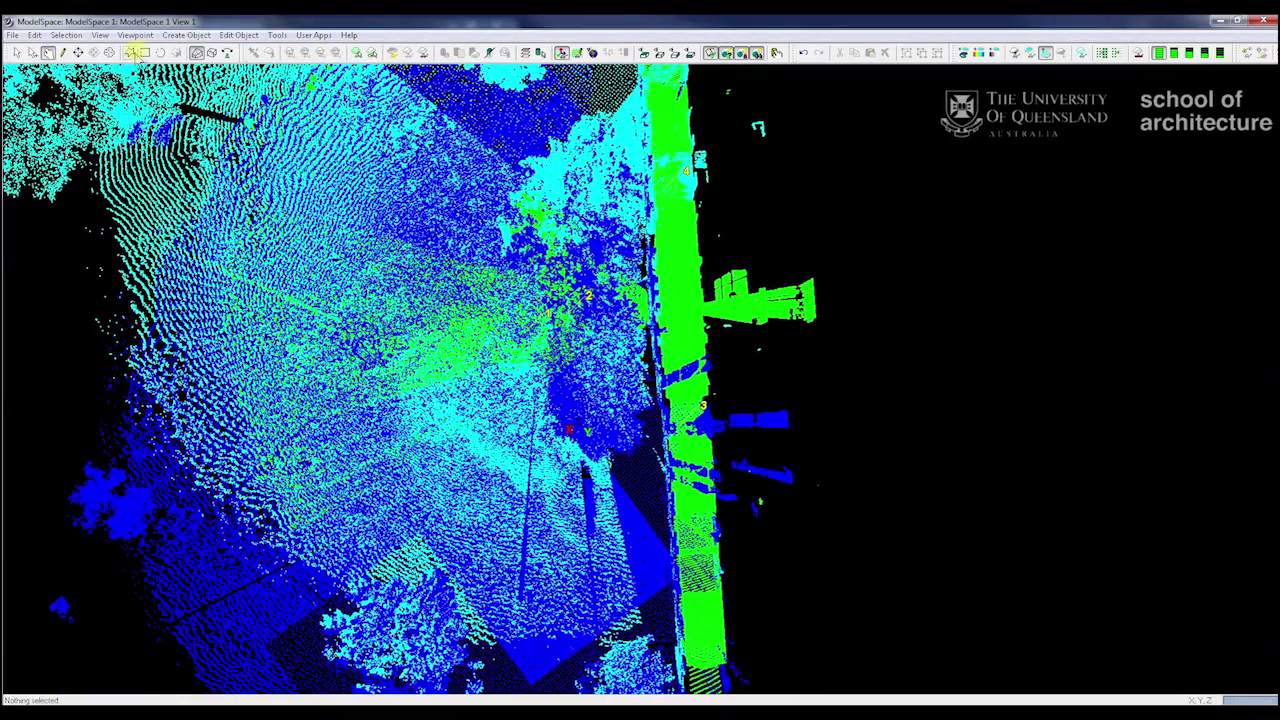
- Draw a narrow polygon fence lengthwise along the arcade in plan view and copy the fenced points to a new ModelSpace
left_click(131, 53)
left_click(660, 122)
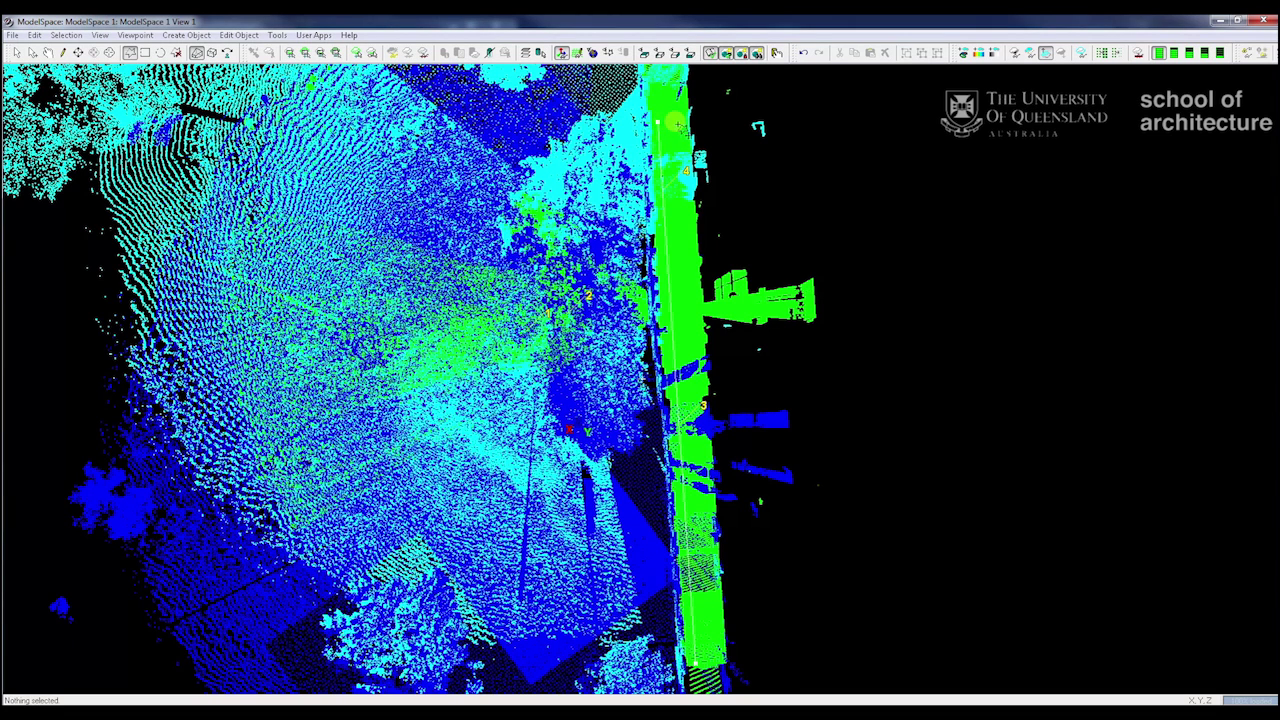
left_click(712, 660)
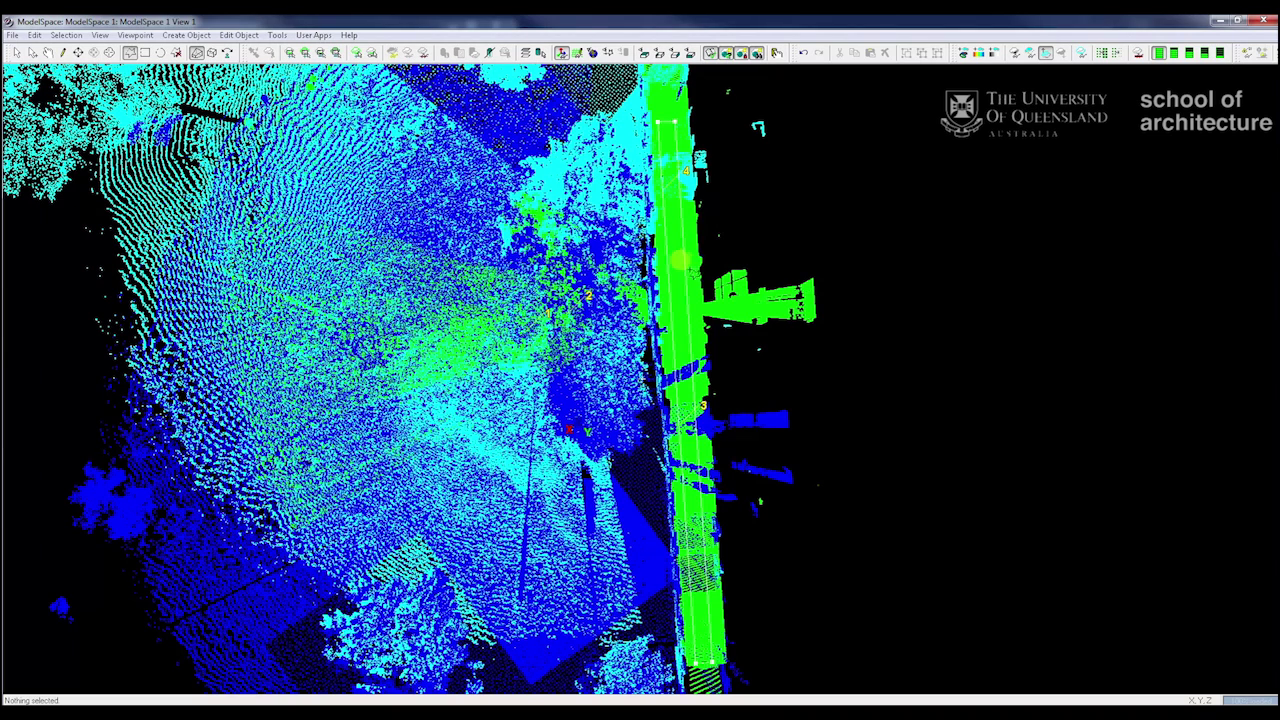
right_click(676, 261)
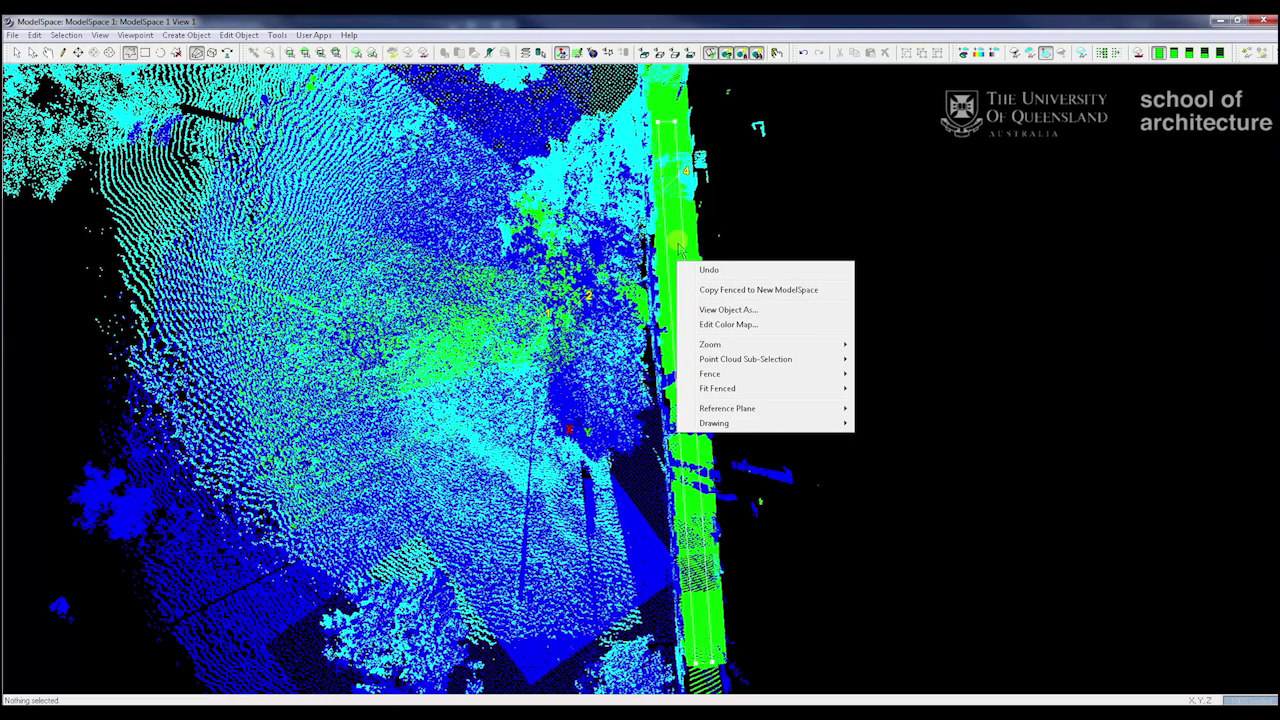
left_click(713, 293)
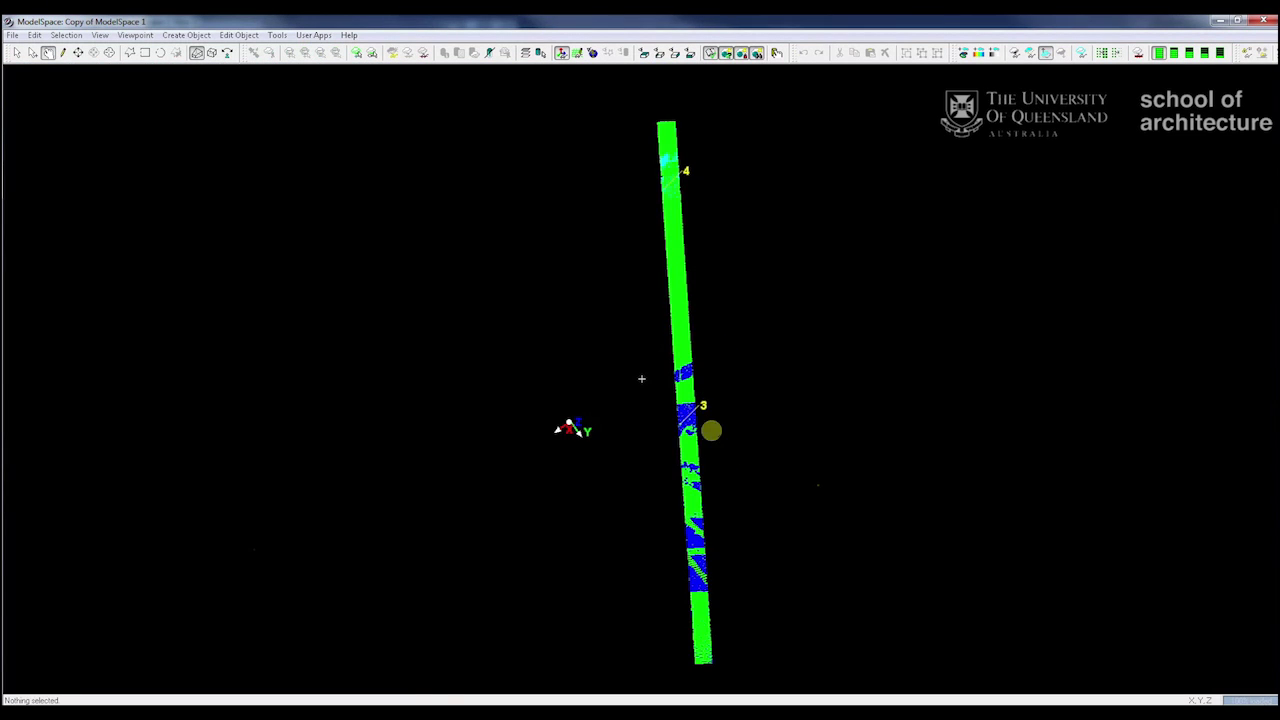
- Examine the alignment of the copied arcade slice in orthographic projection, selecting the point cloud near station 4
left_click_drag(711, 430, 660, 409)
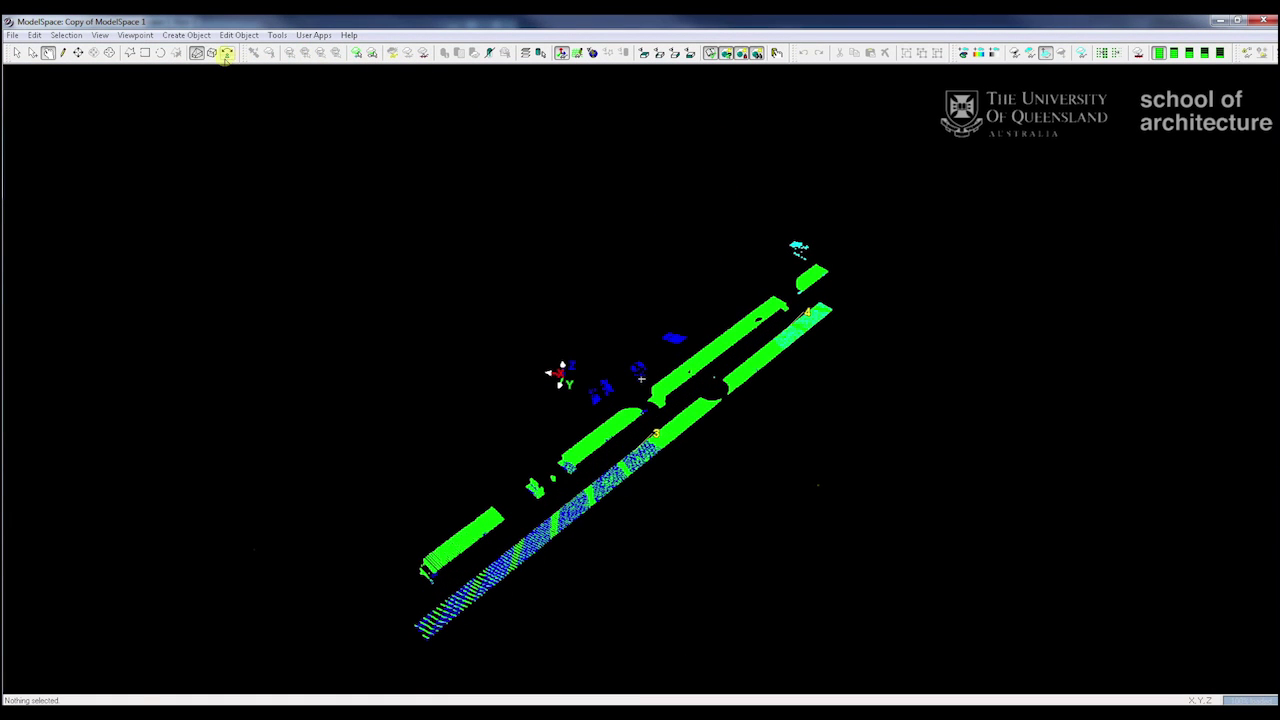
left_click(213, 55)
left_click_drag(705, 385, 941, 464)
right_click_drag(927, 440, 583, 333)
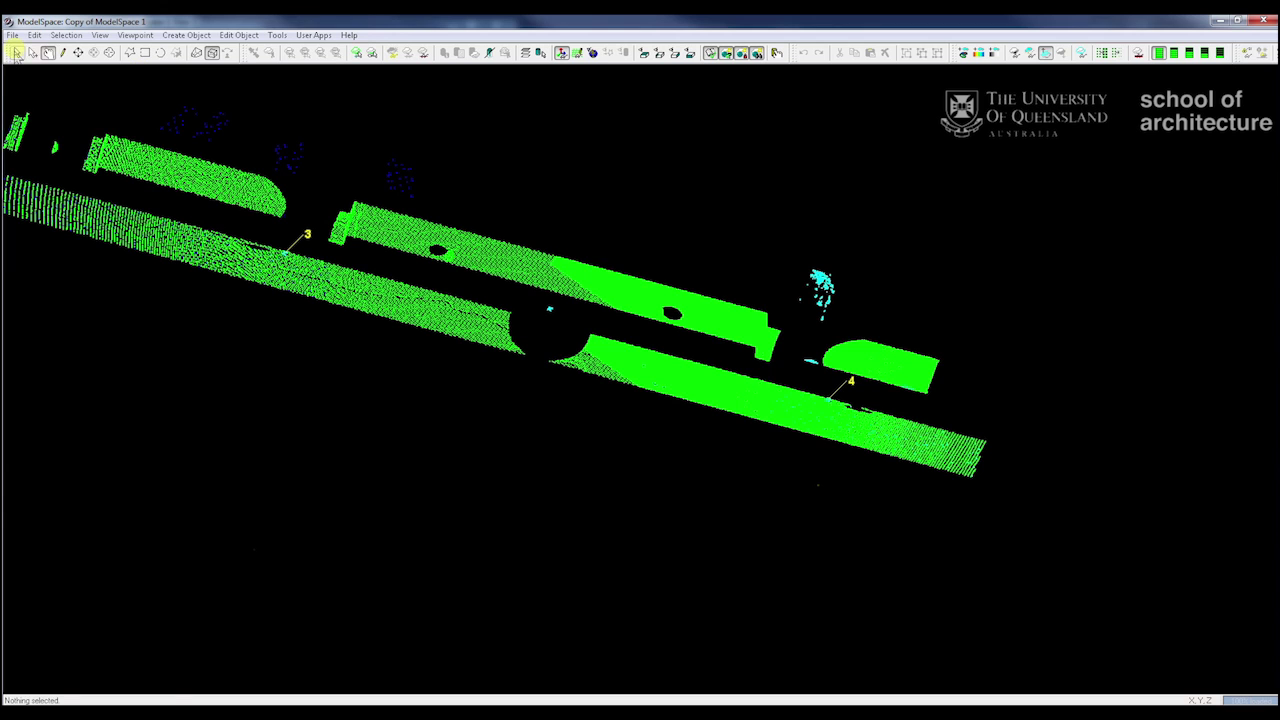
left_click(849, 395)
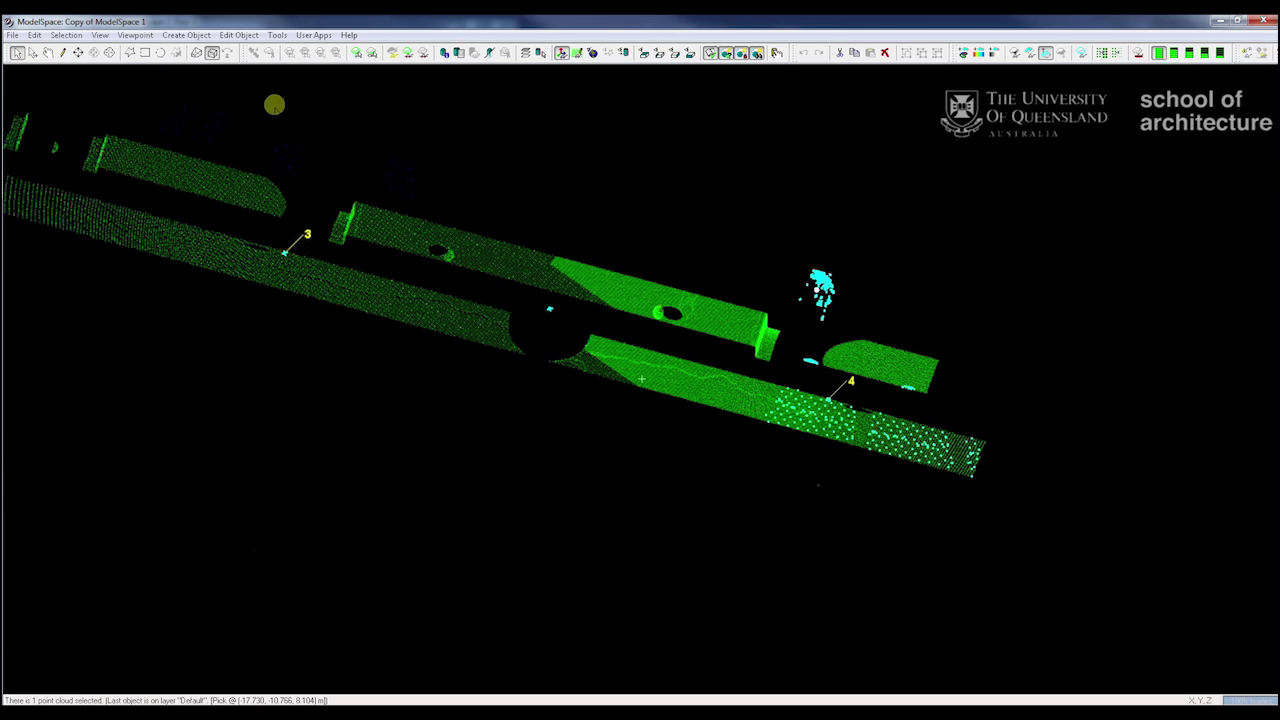
left_click(48, 52)
left_click_drag(812, 388, 1100, 450)
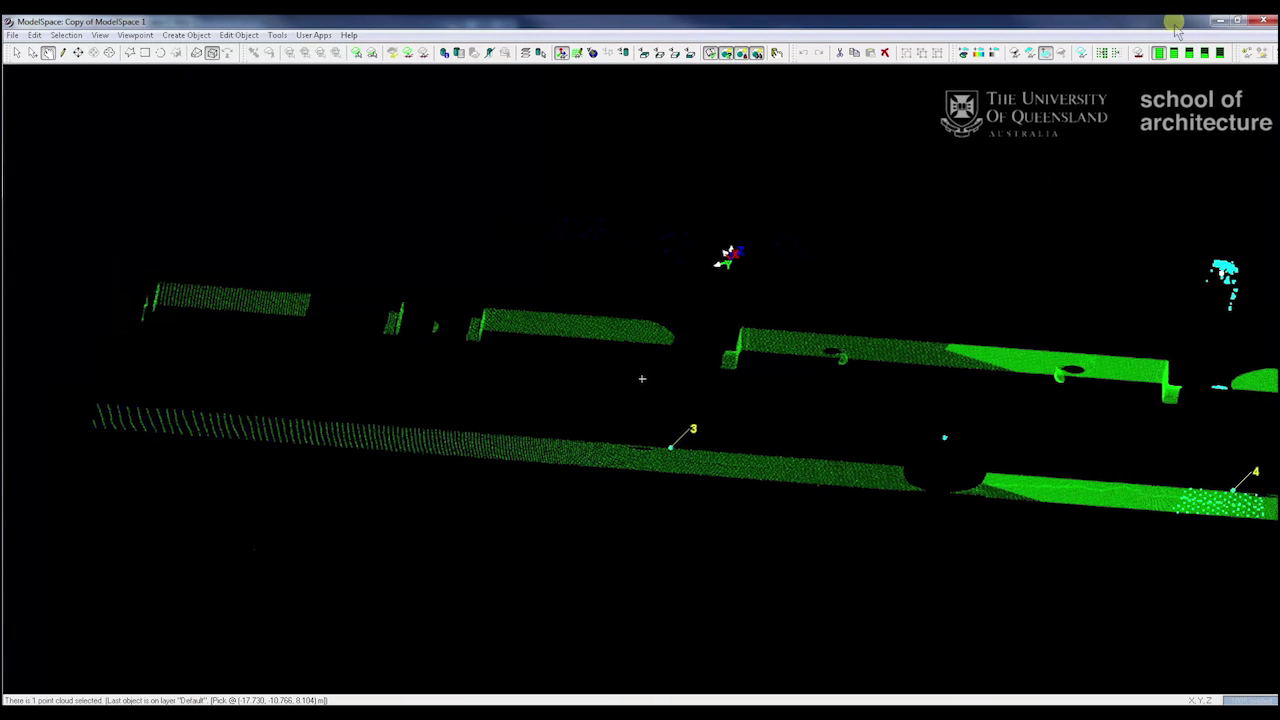
- Close the copied slice ModelSpace without merging it back, with the Delete after close option enabled
left_click(1262, 22)
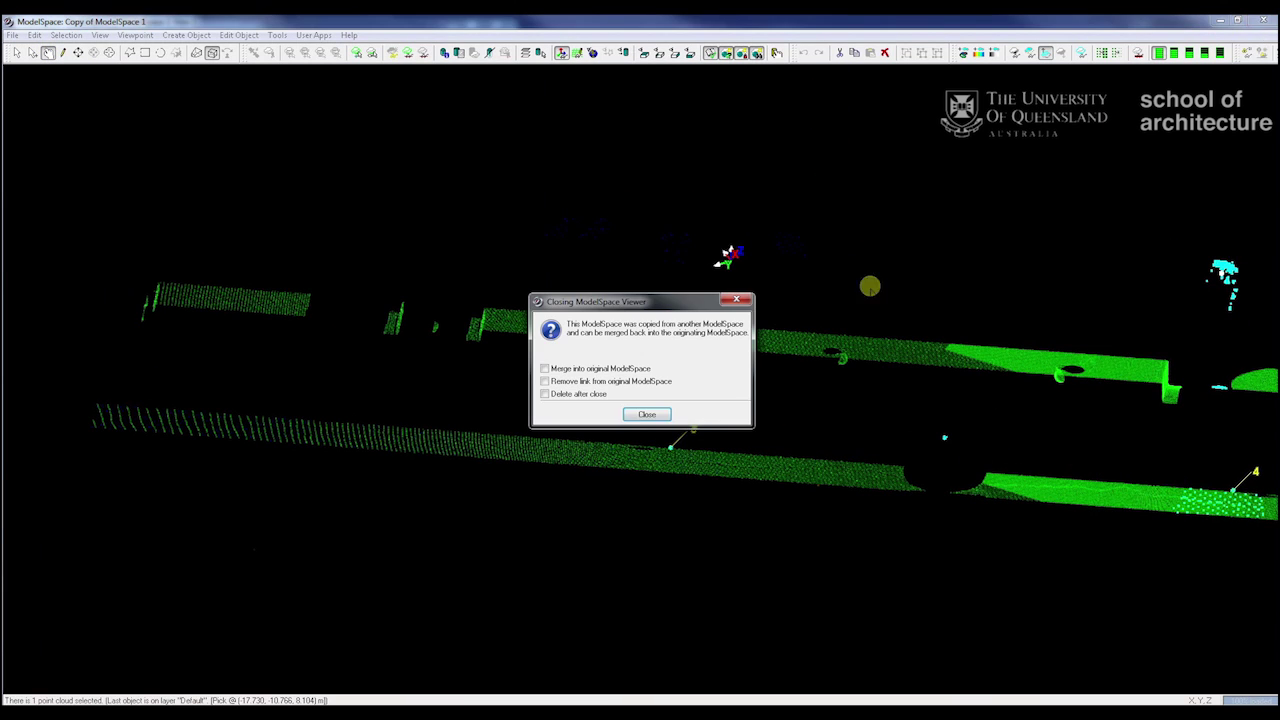
left_click(588, 395)
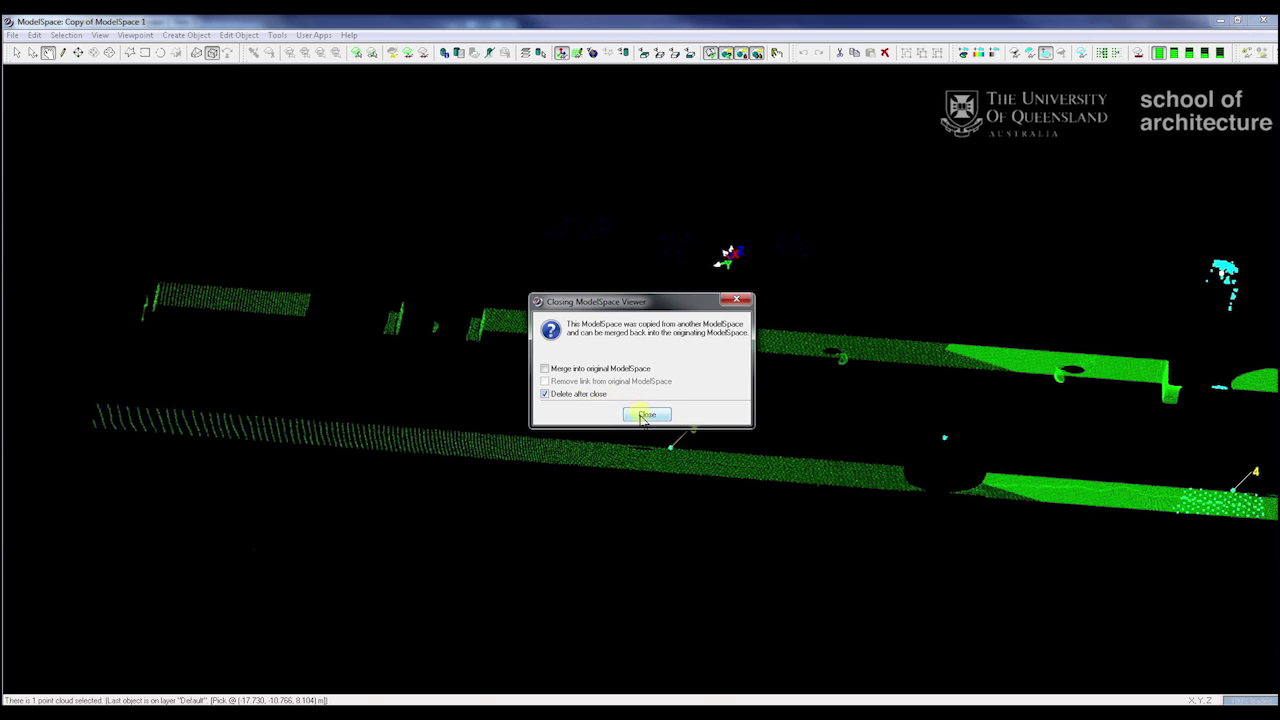
left_click(646, 415)
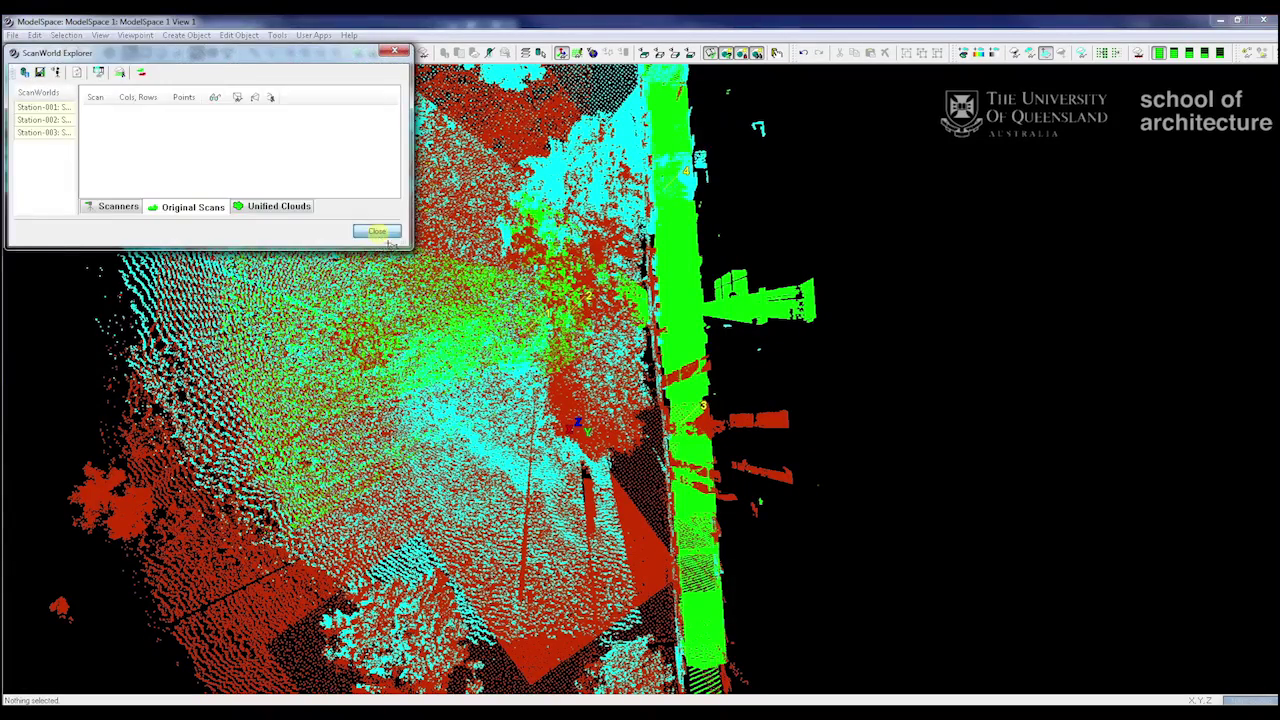
- Close the ScanWorld Explorer, the color-coded ModelSpace 1 view and the "Combined Scan - 3 point pick" registration
left_click(378, 236)
left_click(1264, 22)
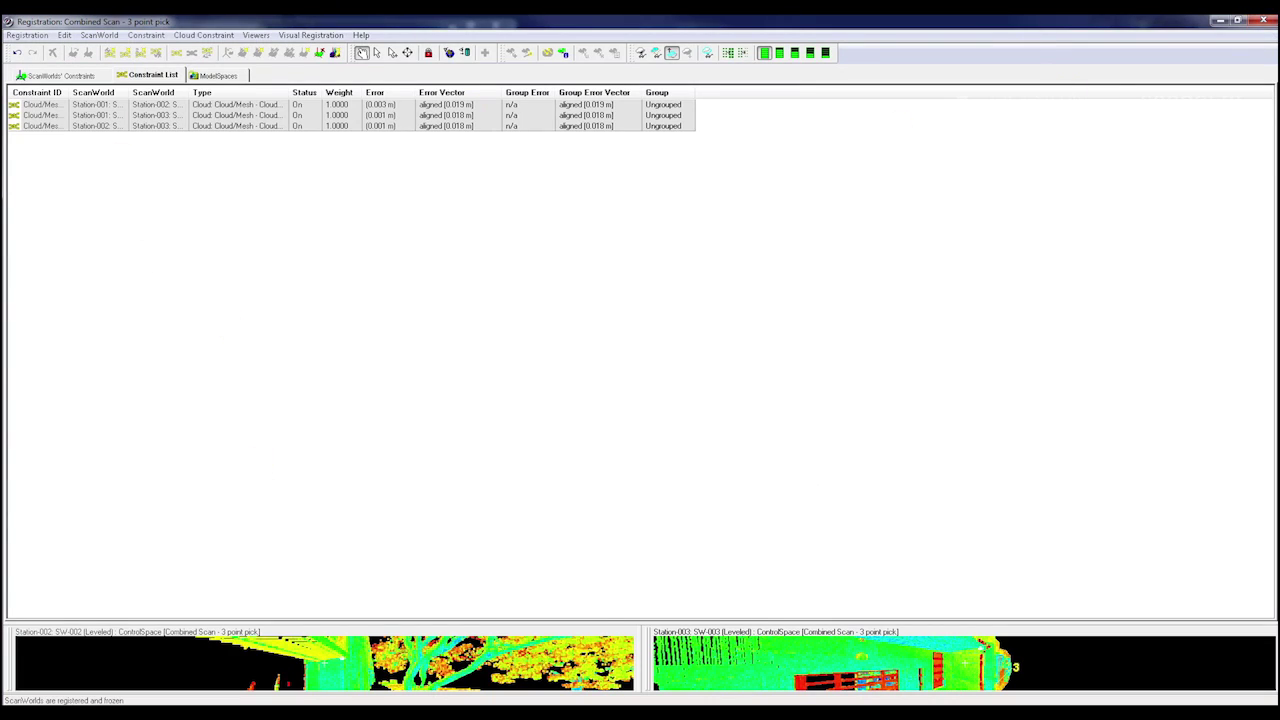
left_click(1264, 21)
- Expand ModelSpace 1 in the Navigator to show its view, and open "ModelSpace View 1" of the original ModelSpace
left_click(128, 242)
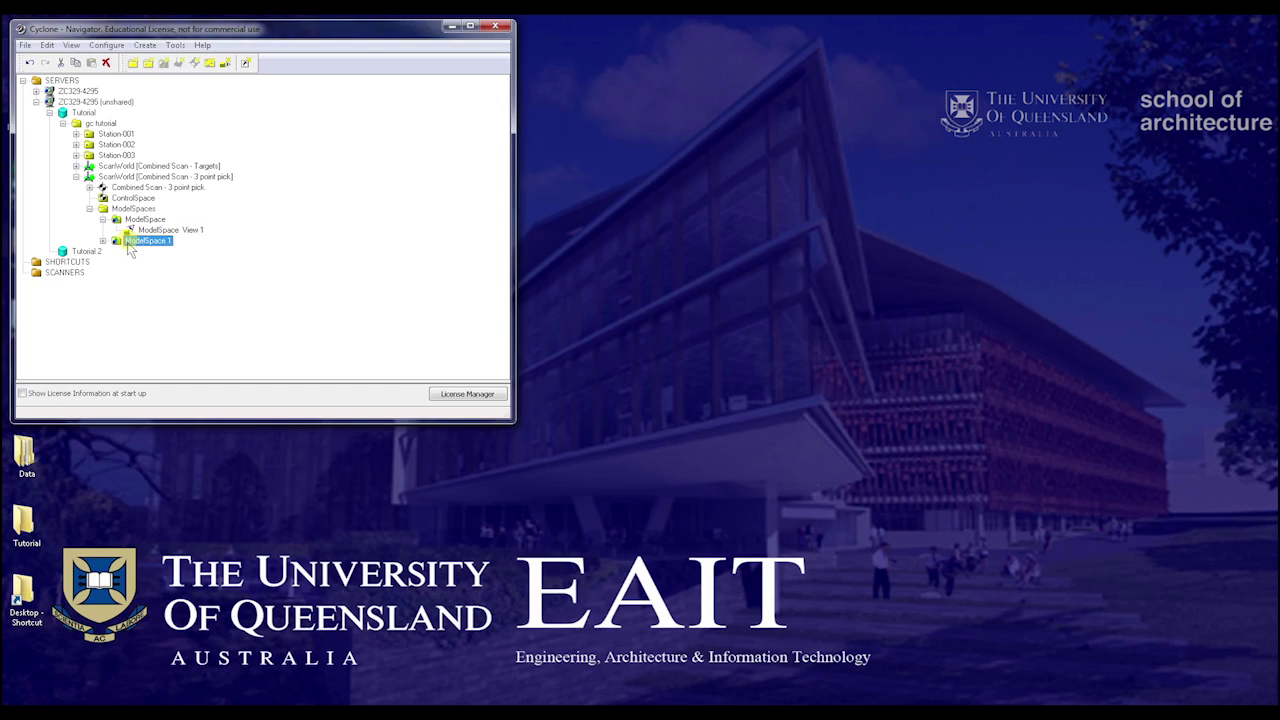
left_click(102, 241)
left_click(153, 252)
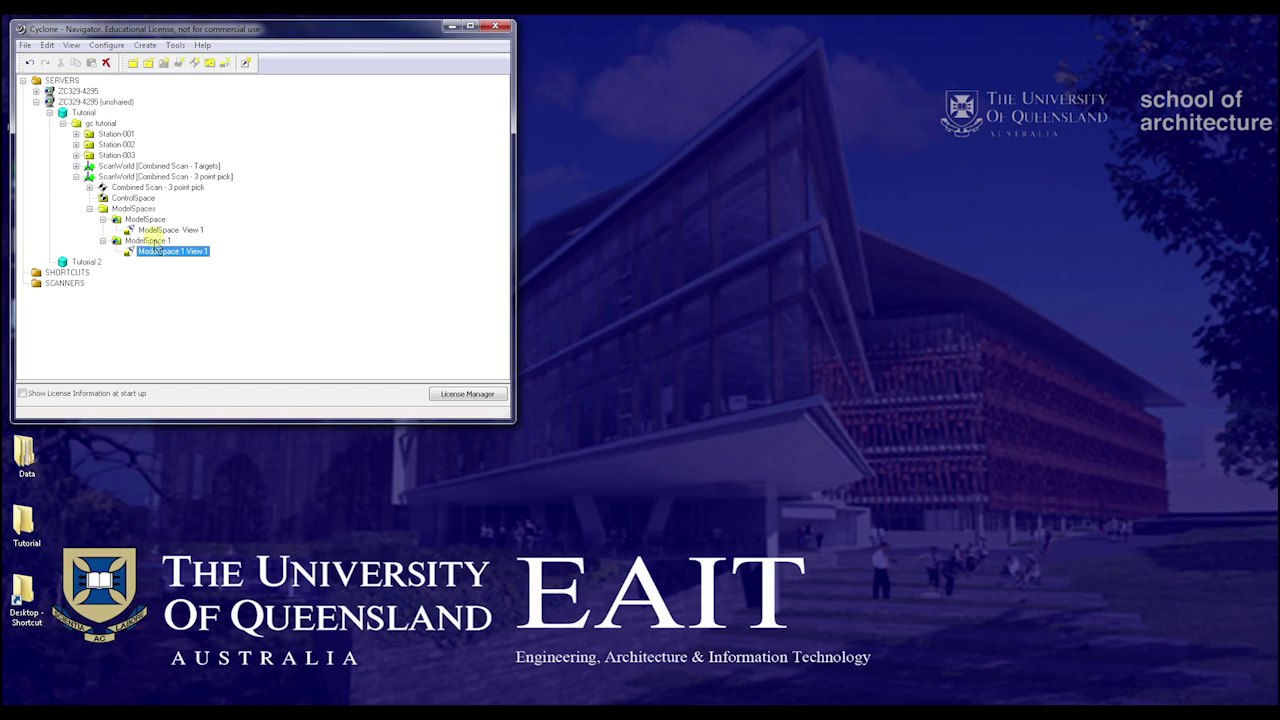
double_click(160, 250)
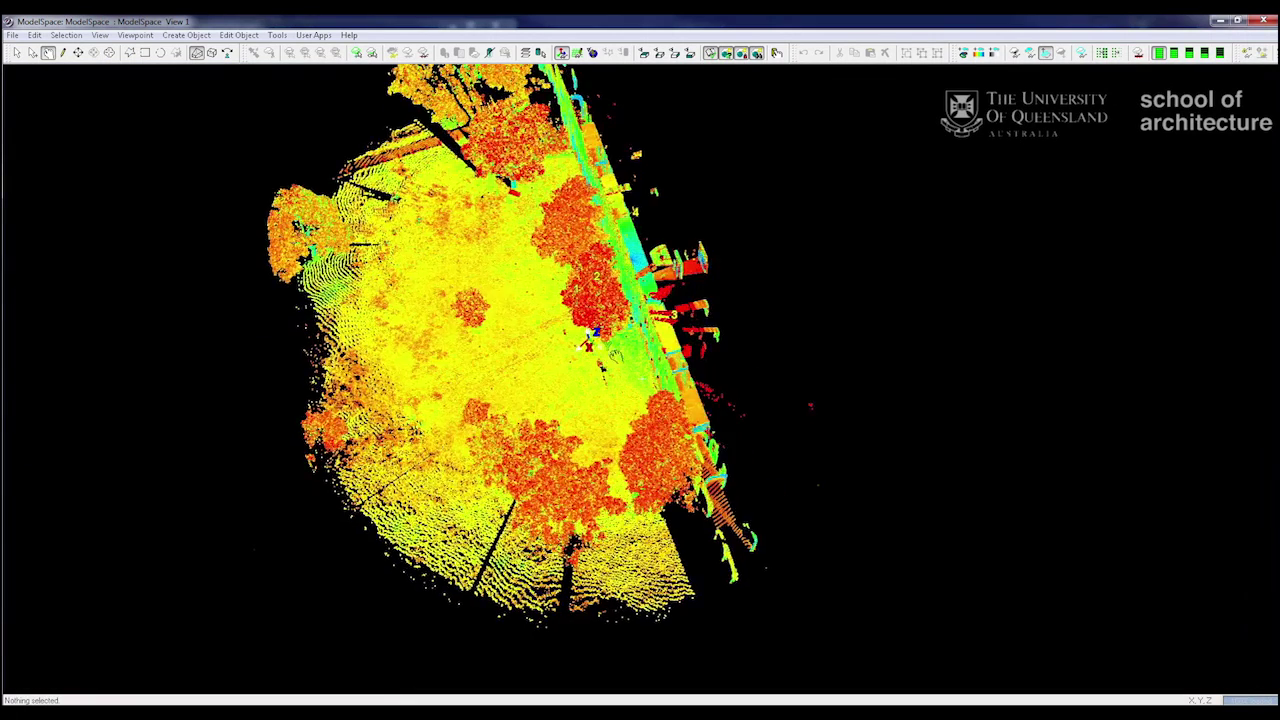
- Switch the point clouds from intensity colors to the scanner's true colors and inspect the arcade and courtyard up close
left_click_drag(615, 356, 655, 315)
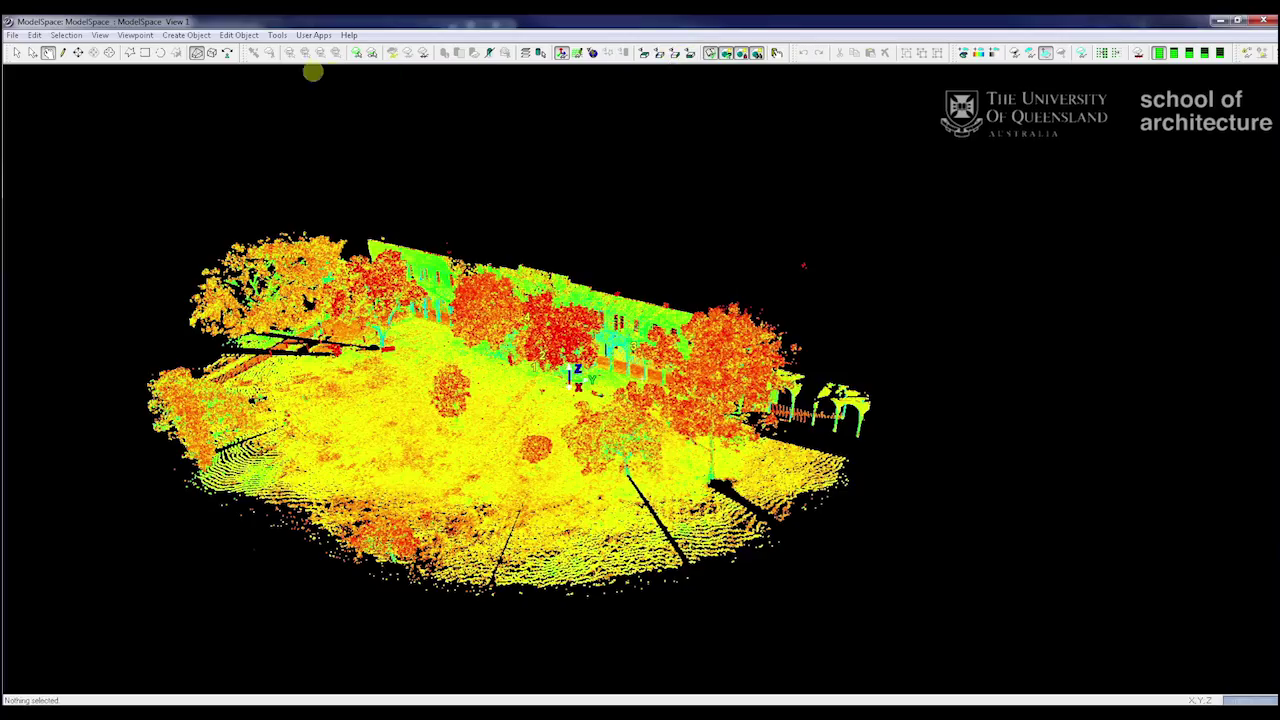
left_click(964, 54)
left_click_drag(554, 414, 586, 383)
scroll(586, 440, "up", 6)
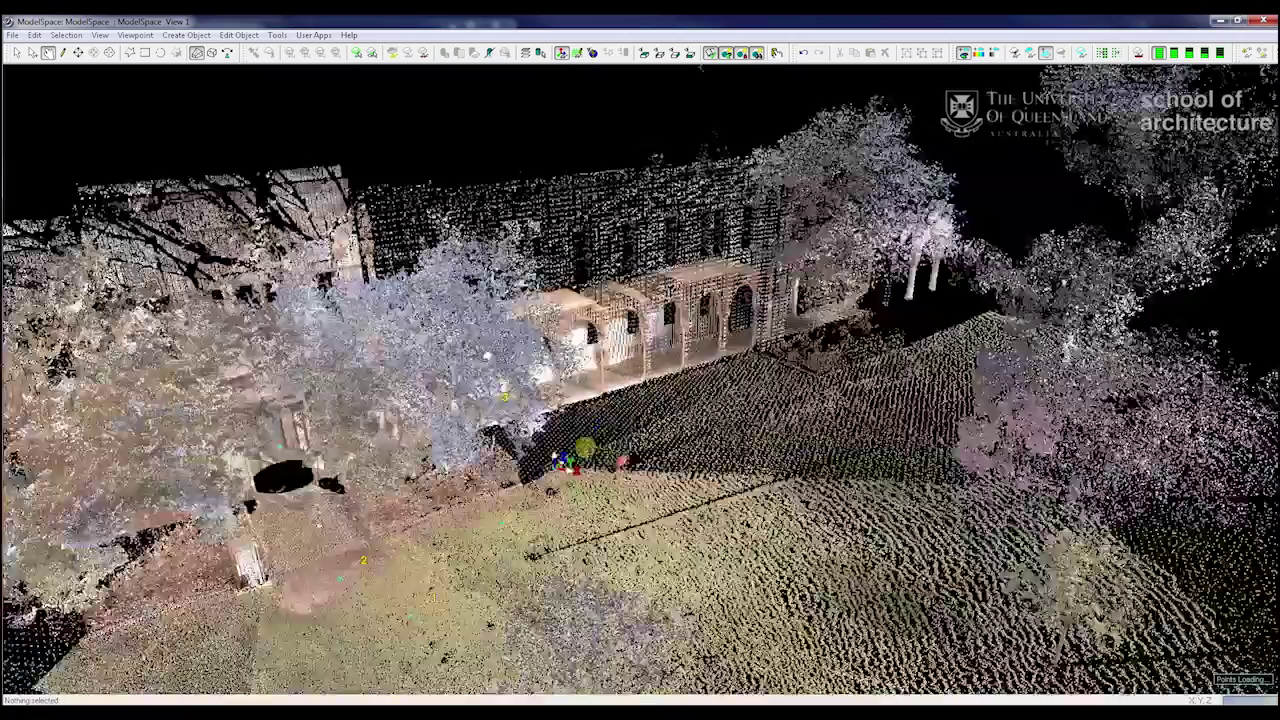